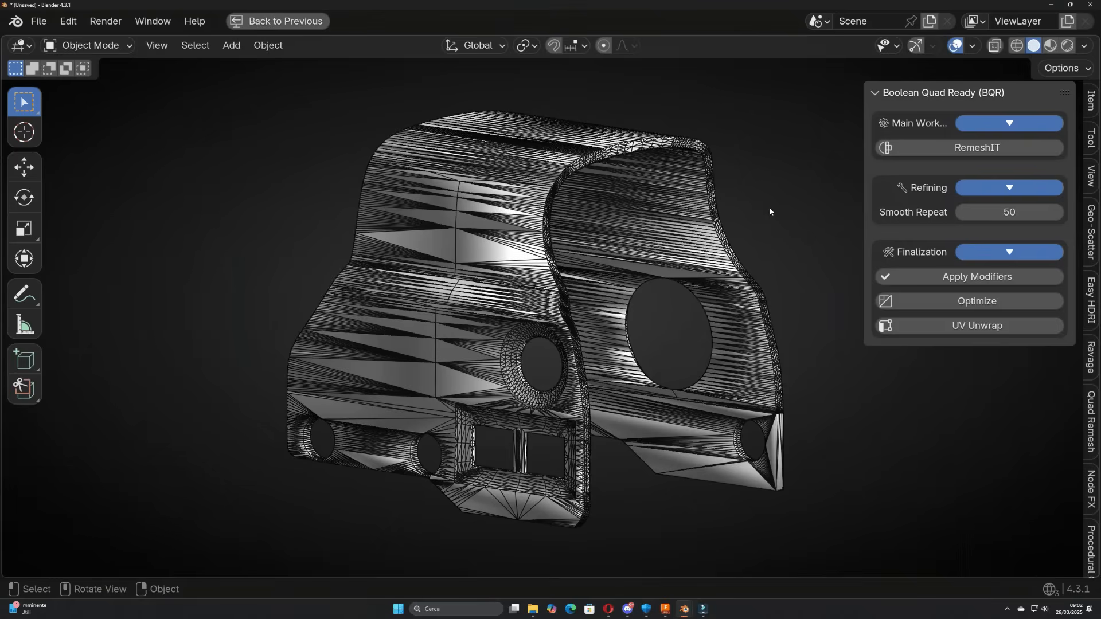
Select the cut-out shell body and remesh it with RemeshIT
left_click(650, 158)
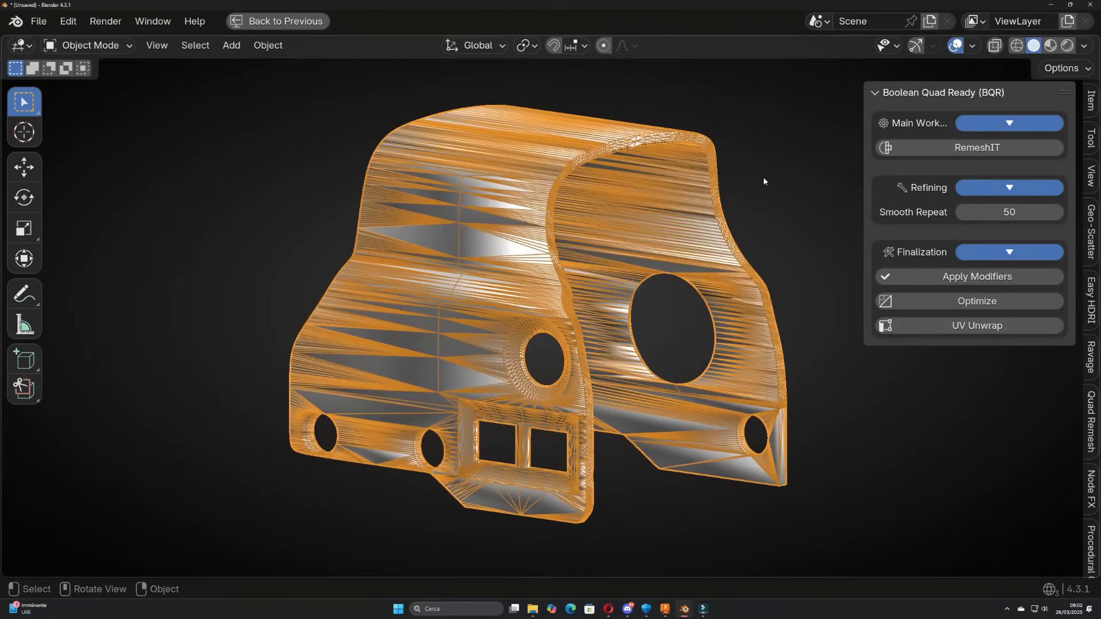
left_click(935, 153)
middle_click_drag(671, 256, 269, 249)
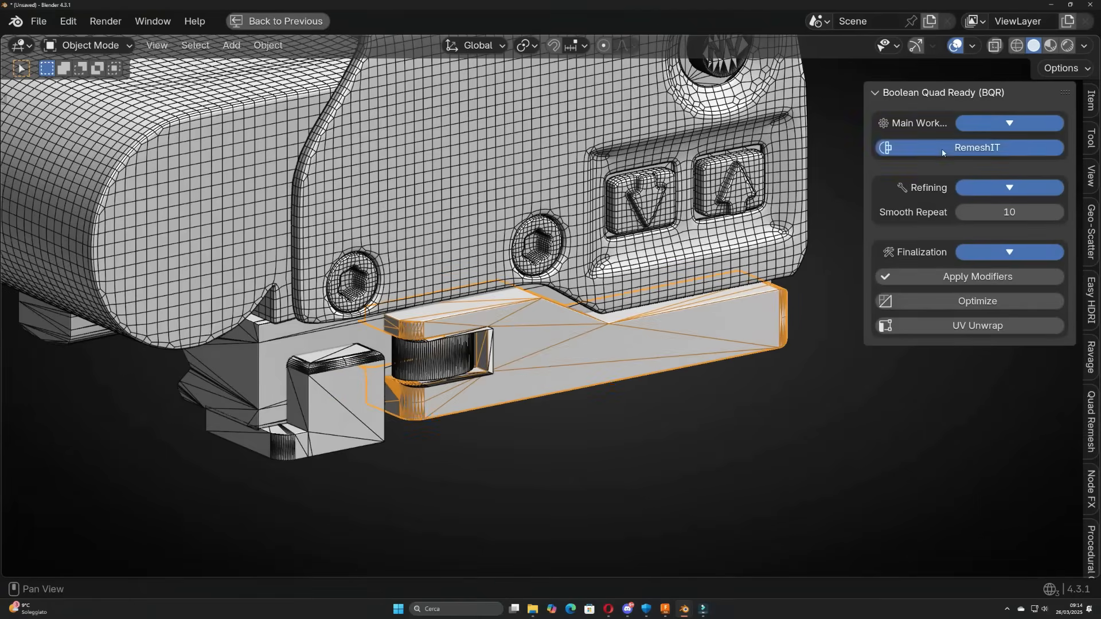
Remesh the lever piece below the main body with RemeshIT and adjust its Smooth Repeat
left_click(942, 153)
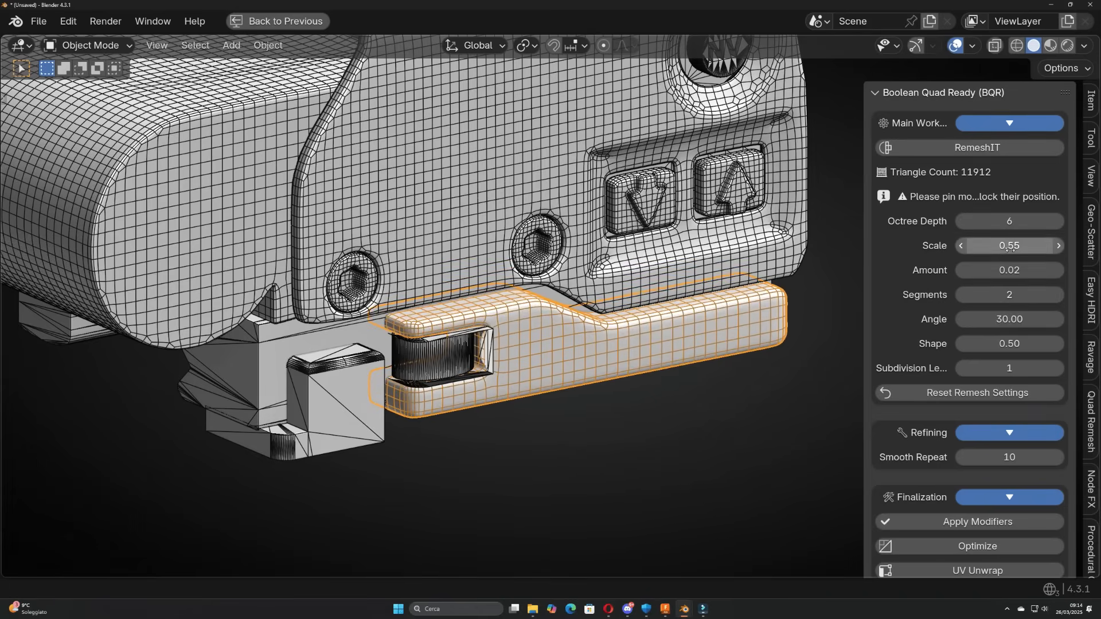
scroll(1010, 251, "down", 1)
left_click_drag(1009, 444, 1016, 445)
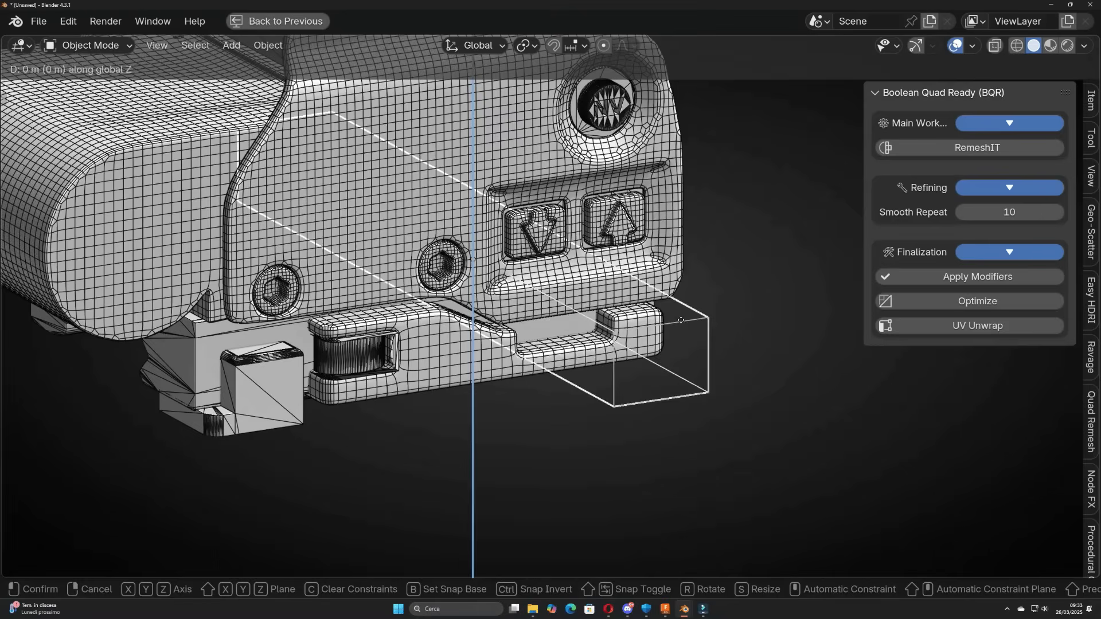
Place the cutter box at the lever's notch and duplicate its geometry along the Y axis toward the lever's middle
left_click(682, 328)
key("Tab")
key("shift+d")
key("y")
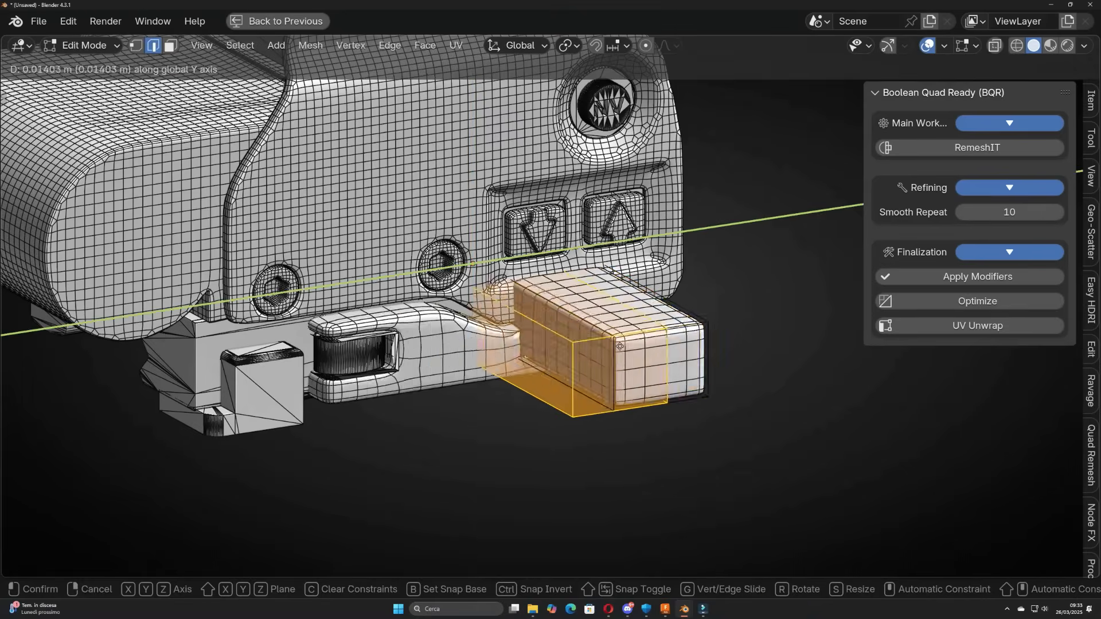
left_click(550, 370)
Adjust the height of the duplicated cutter geometry along the Z axis over the lever's middle
key("g")
key("z")
left_click(545, 357)
key("Tab")
key("Tab")
key("g")
key("z")
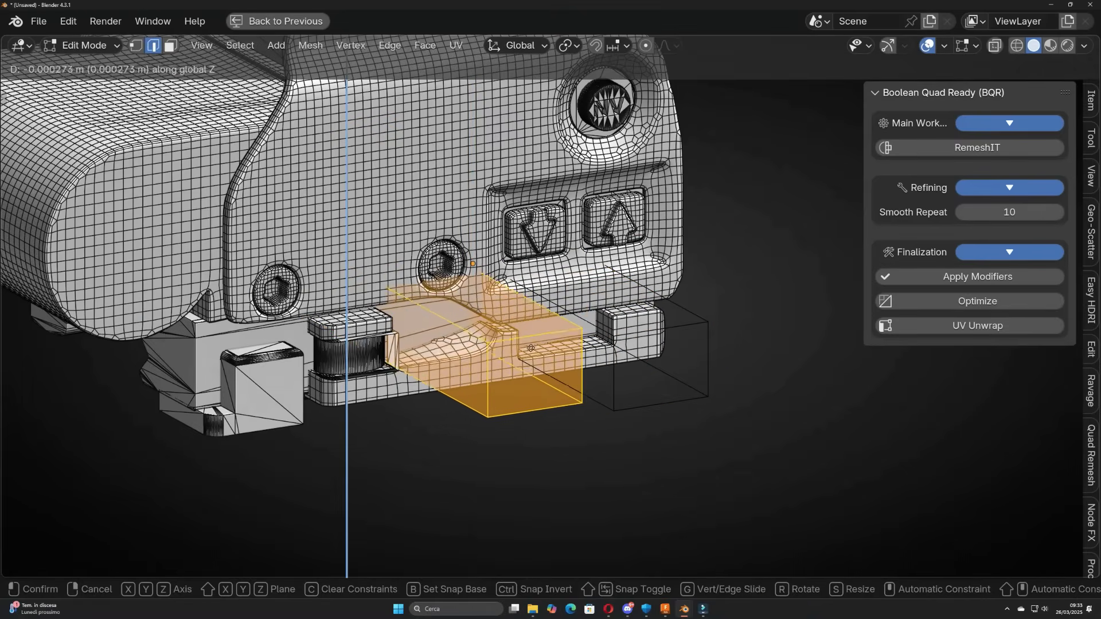
left_click(532, 351)
Rotate the duplicated cutter geometry about the X axis and move it onto the lever's sloped section
key("r")
key("x")
left_click(563, 383)
key("g")
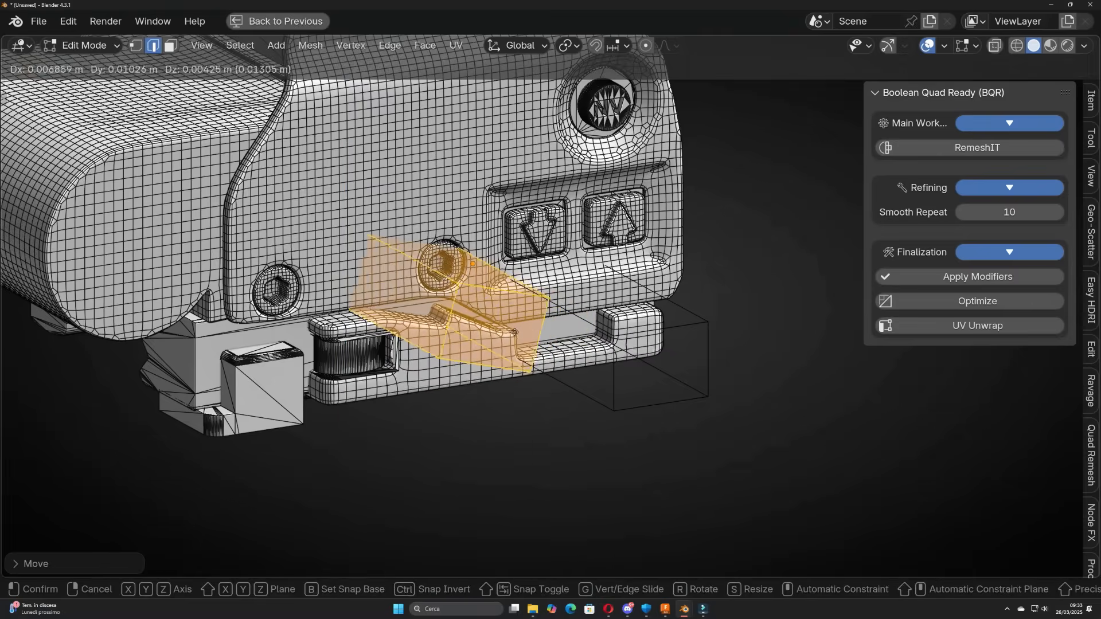
left_click(510, 332)
key("Tab")
Reposition the whole cutter object against the lever in Object Mode
middle_click_drag(510, 332, 496, 308)
key("g")
left_click(497, 357)
middle_click_drag(497, 359, 504, 390)
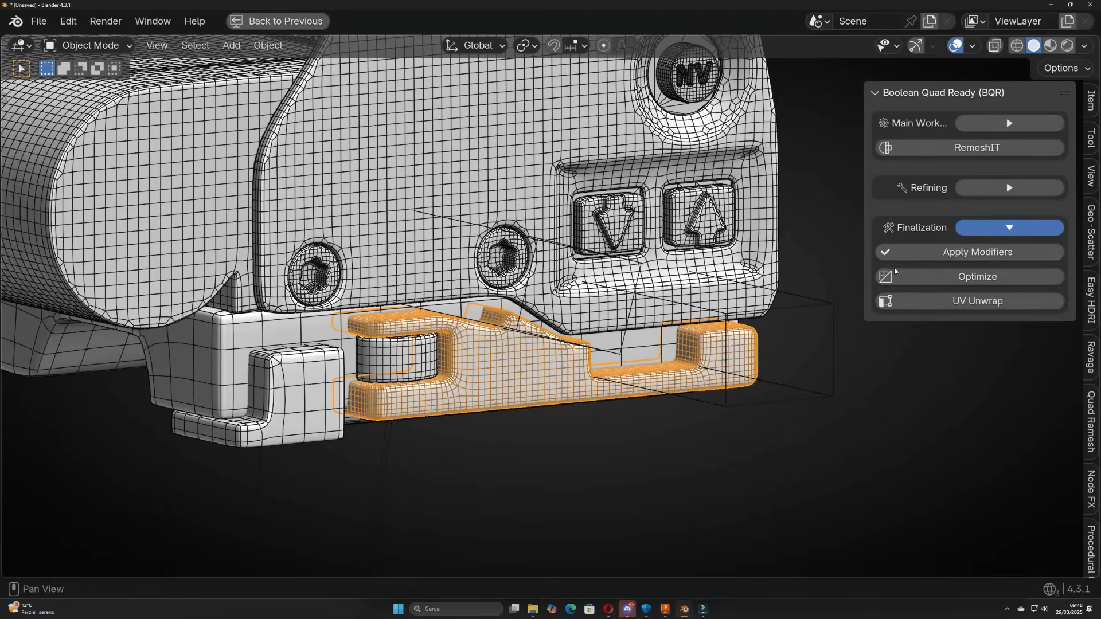
Optimize the remeshed lever's mesh with 2 unsubdivide iterations
left_click(895, 280)
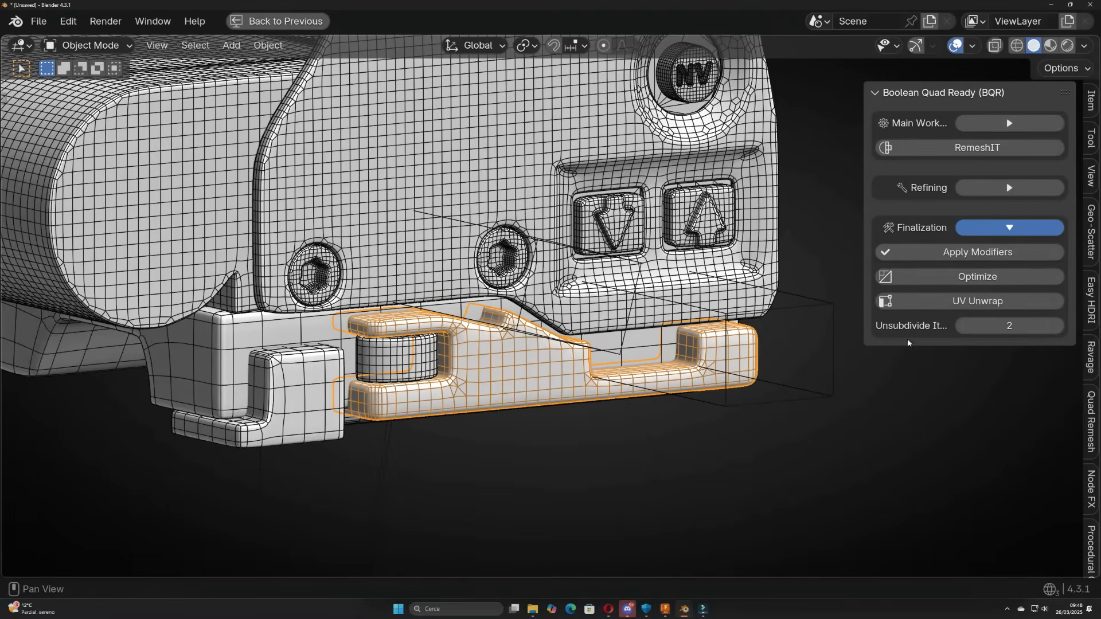
middle_click_drag(908, 343, 944, 339)
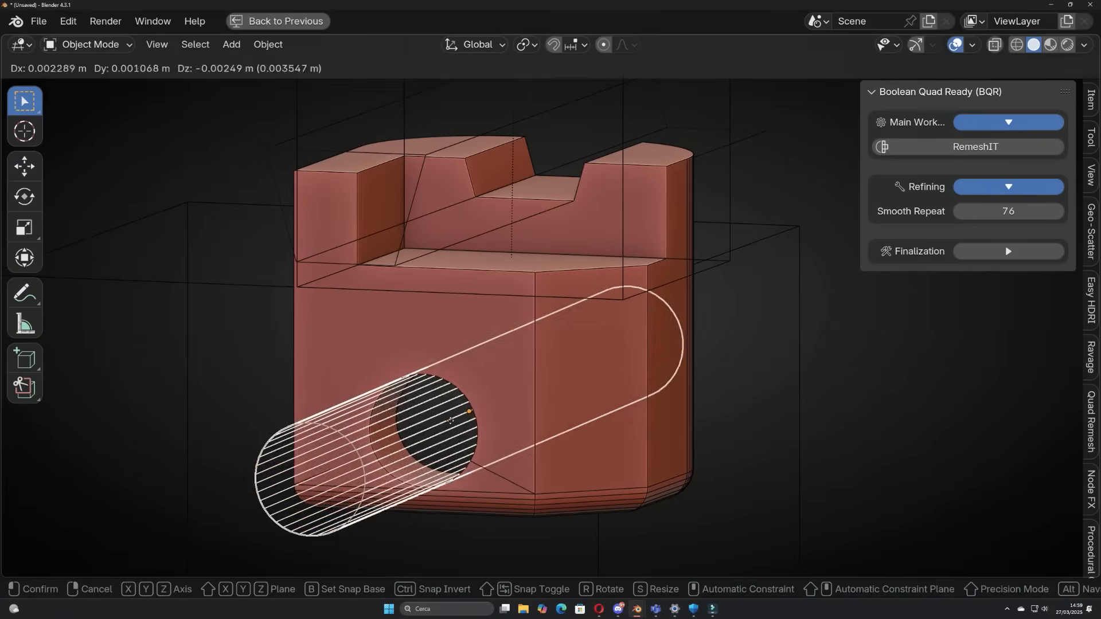
Place the cylindrical cutter through the red block's lower part and remesh the block with RemeshIT
left_click(559, 290)
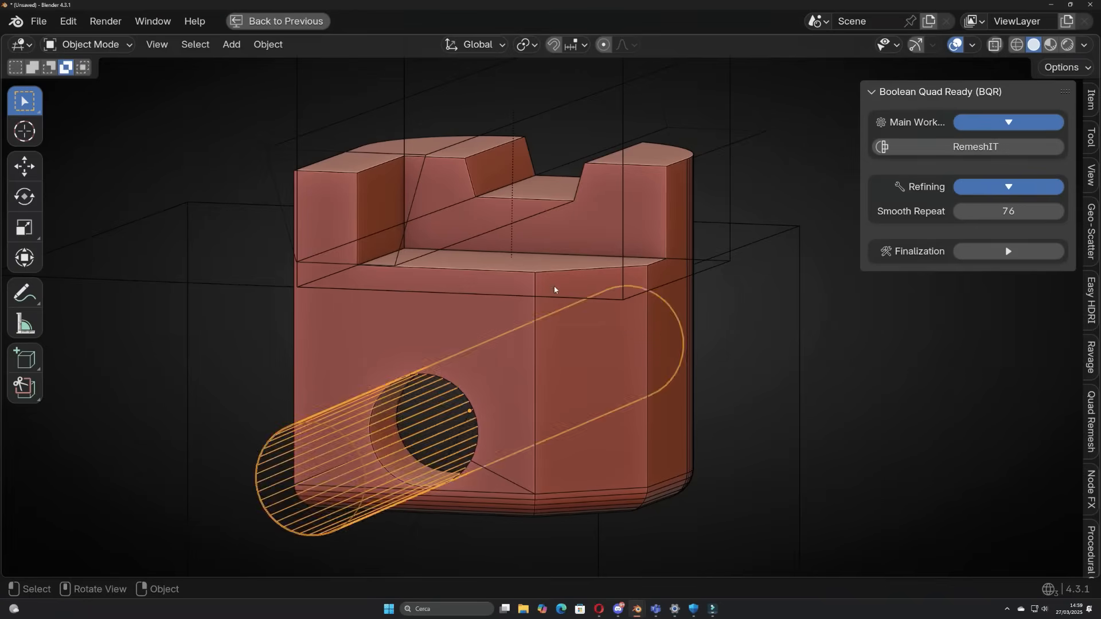
left_click(518, 369)
middle_click_drag(519, 369, 807, 290)
left_click(765, 276)
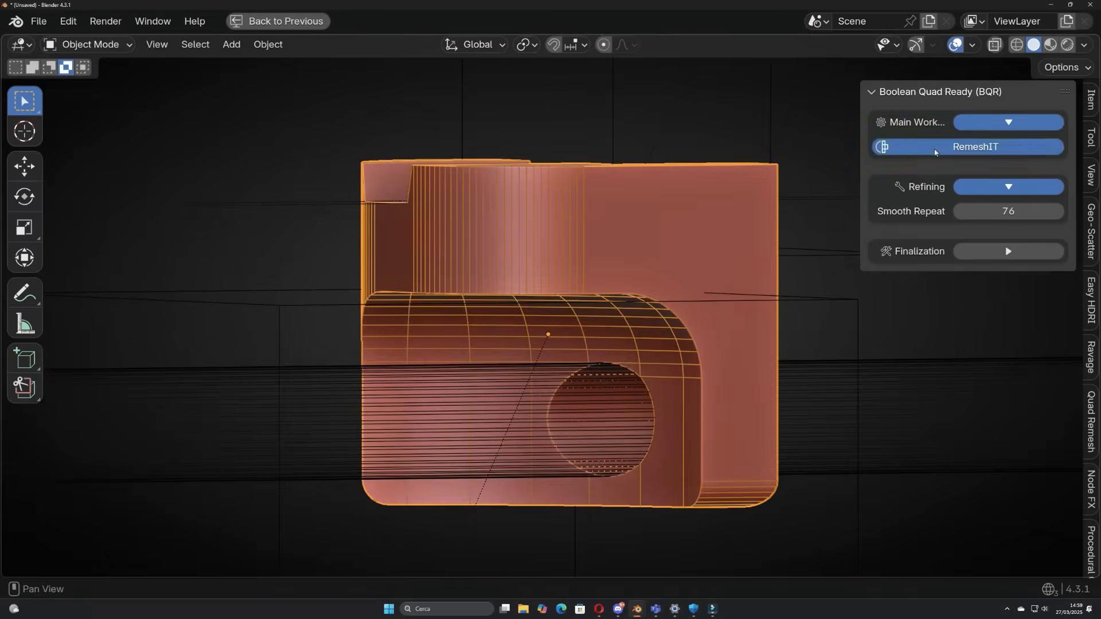
left_click(934, 151)
middle_click_drag(791, 241, 447, 367)
Shift the cylindrical cutter slightly and move the box cutter above the block down along the Z axis
left_click(430, 385)
key("g")
left_click(434, 383)
left_click(670, 290)
key("g")
key("z")
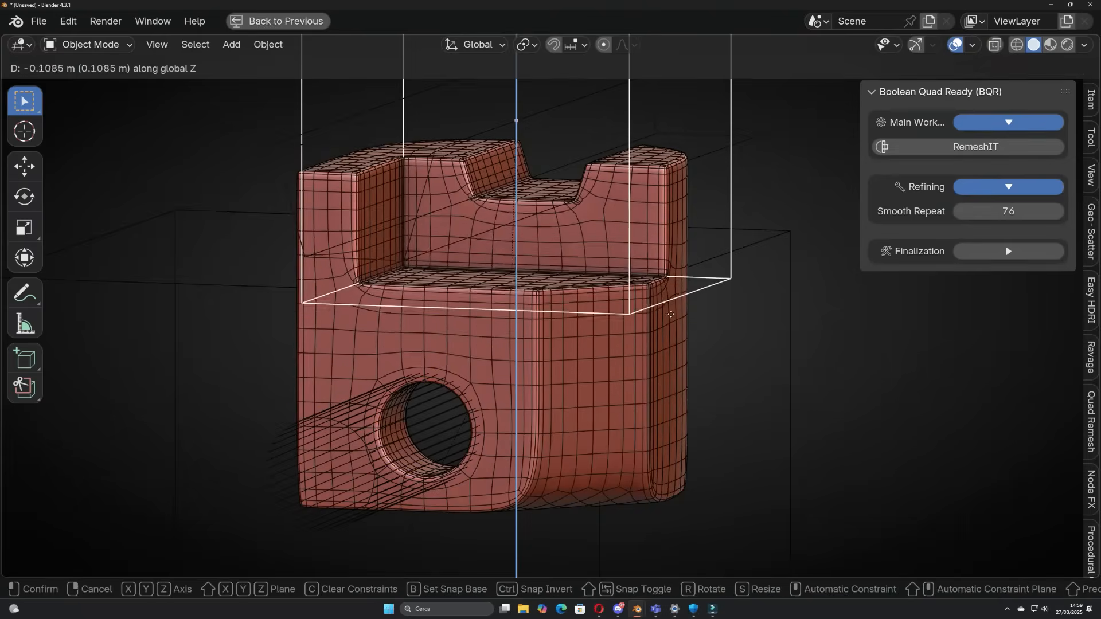
left_click(662, 329)
Hide the viewport overlays and examine the red block's smooth edges from several angles
key("shift+alt+z")
middle_click_drag(662, 329, 612, 222)
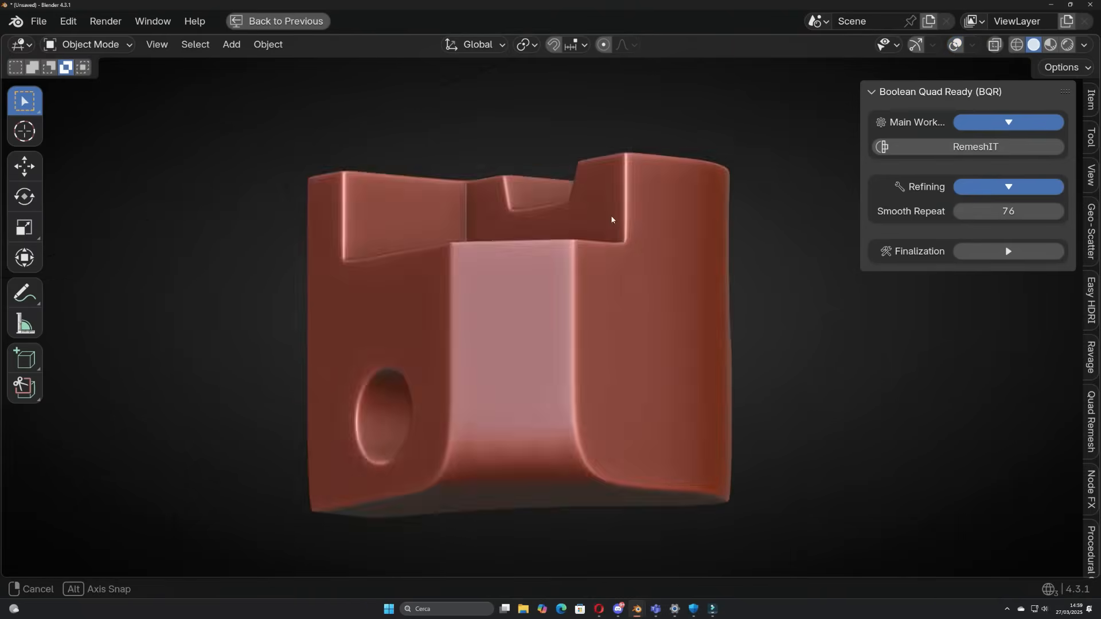
middle_click_drag(612, 222, 710, 283)
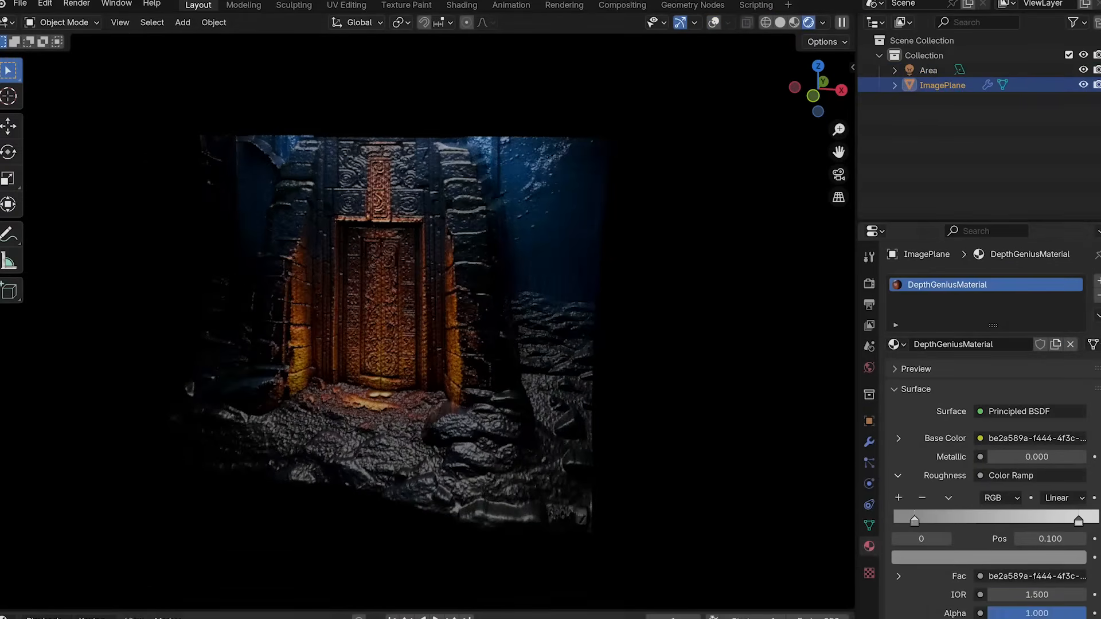
Open the colour of the selected stop in the DepthGeniusMaterial's roughness Color Ramp
left_click(986, 558)
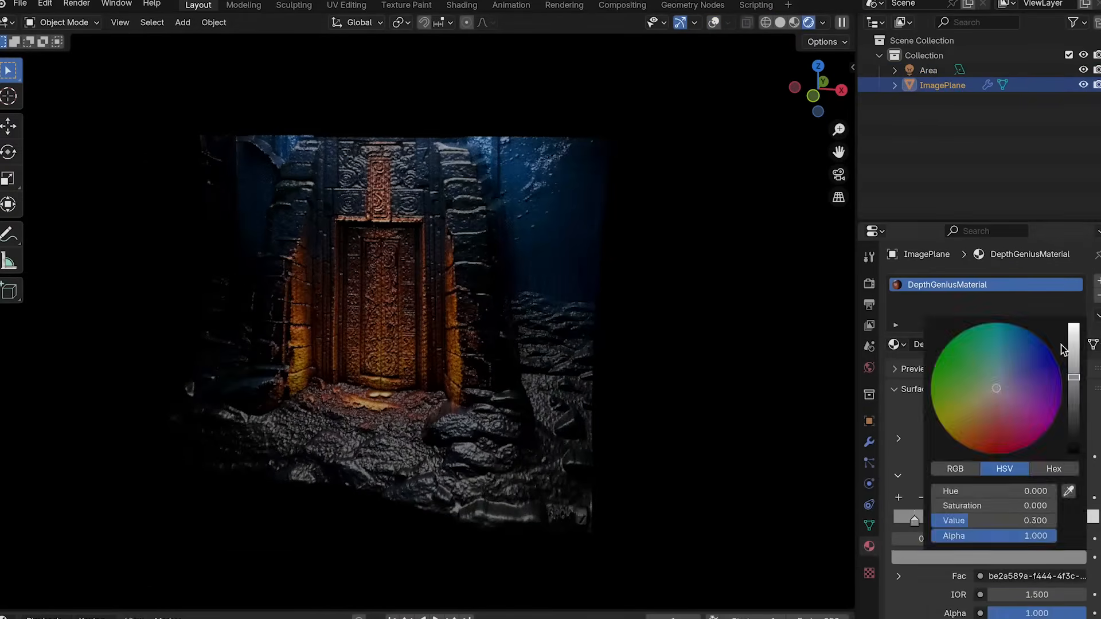
Generate a depth map from Statue.png and create a mesh from it
left_click(824, 354)
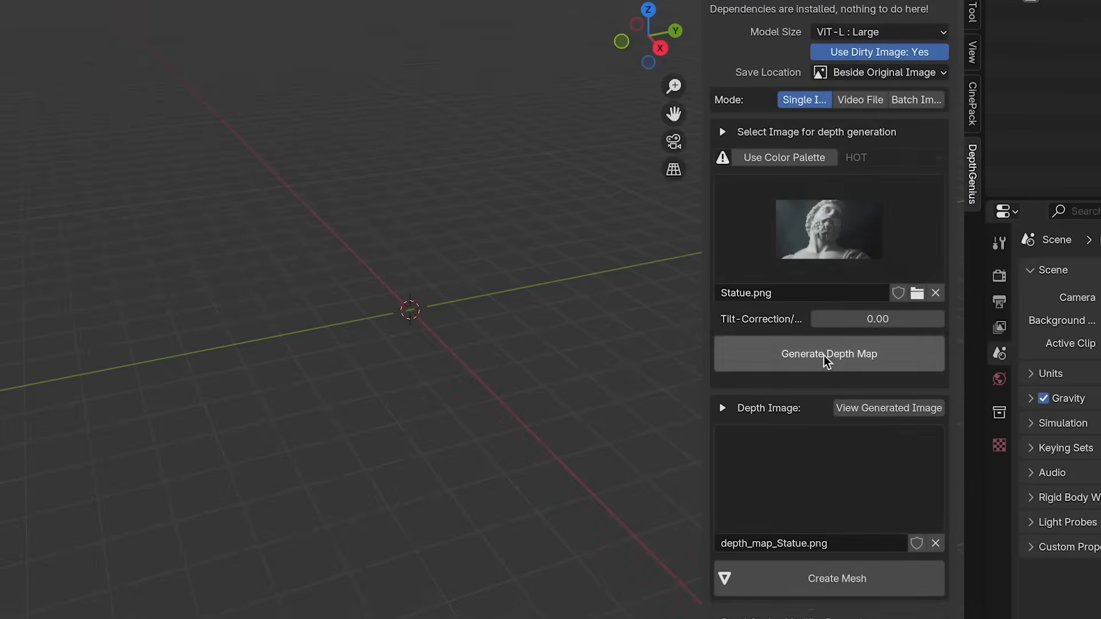
left_click(853, 573)
middle_click_drag(489, 160, 499, 313)
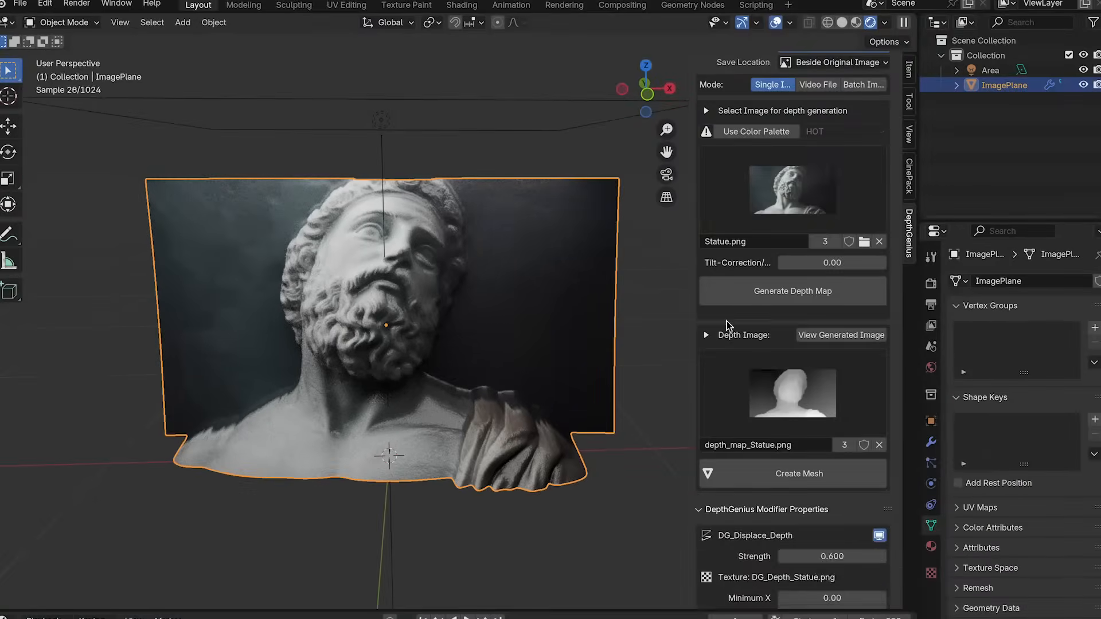
Set the strengths of DG_Displace_Depth and DG_Displace_Detail(color) to 1.000 on the statue mesh
scroll(791, 345, "down", 10)
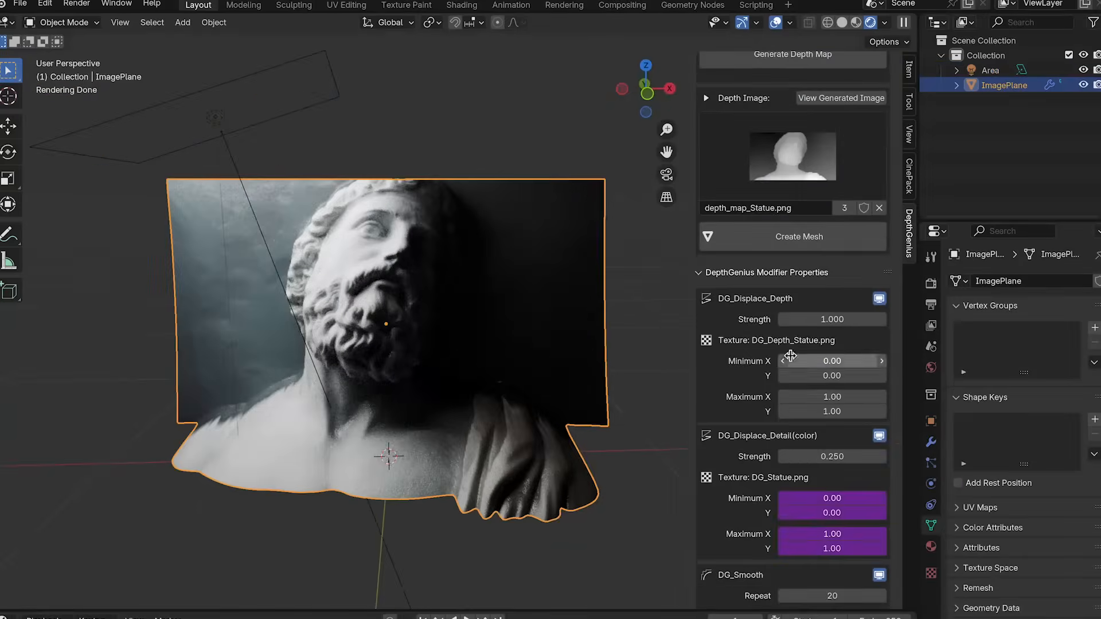
scroll(819, 398, "down", 1)
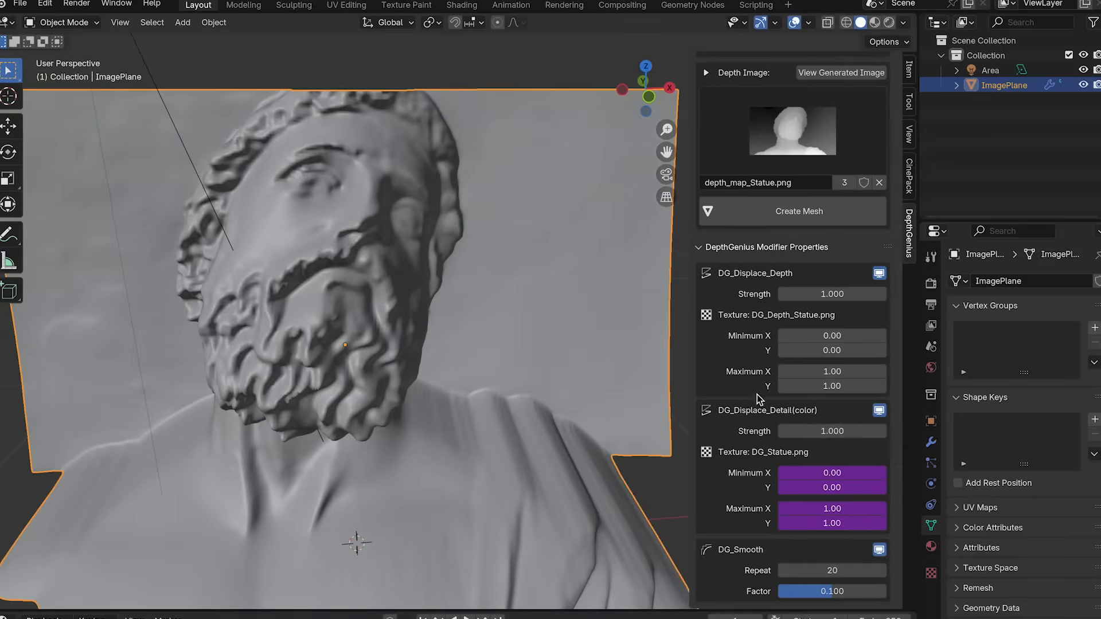
left_click(841, 432)
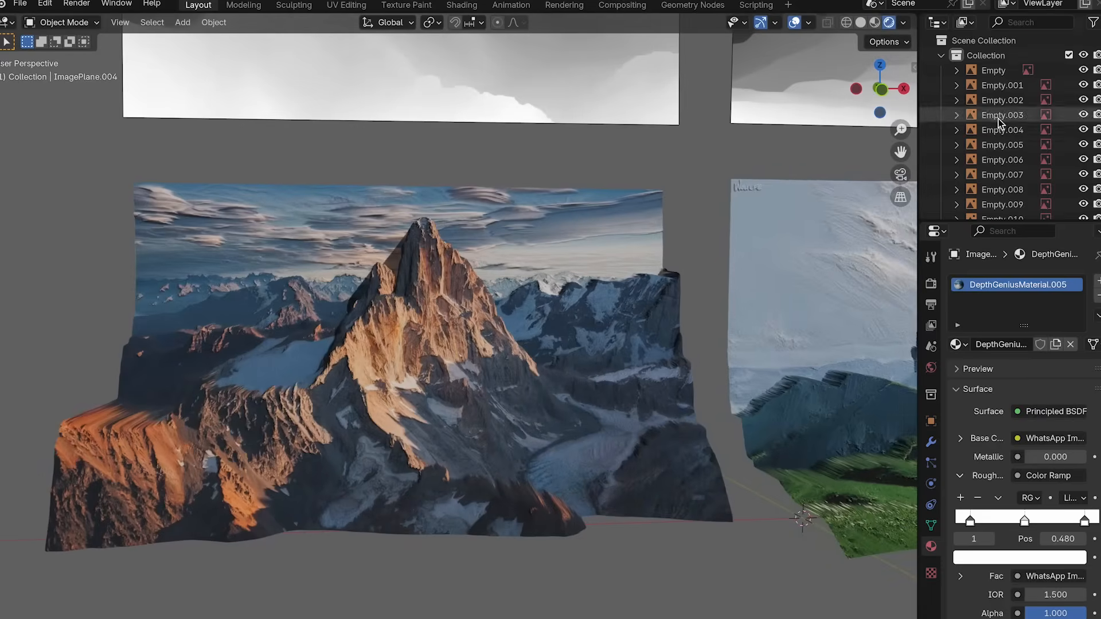
Select the Sun light and rotate it freely to change the lighting on the mountain relief
scroll(999, 118, "down", 5)
left_click(981, 175)
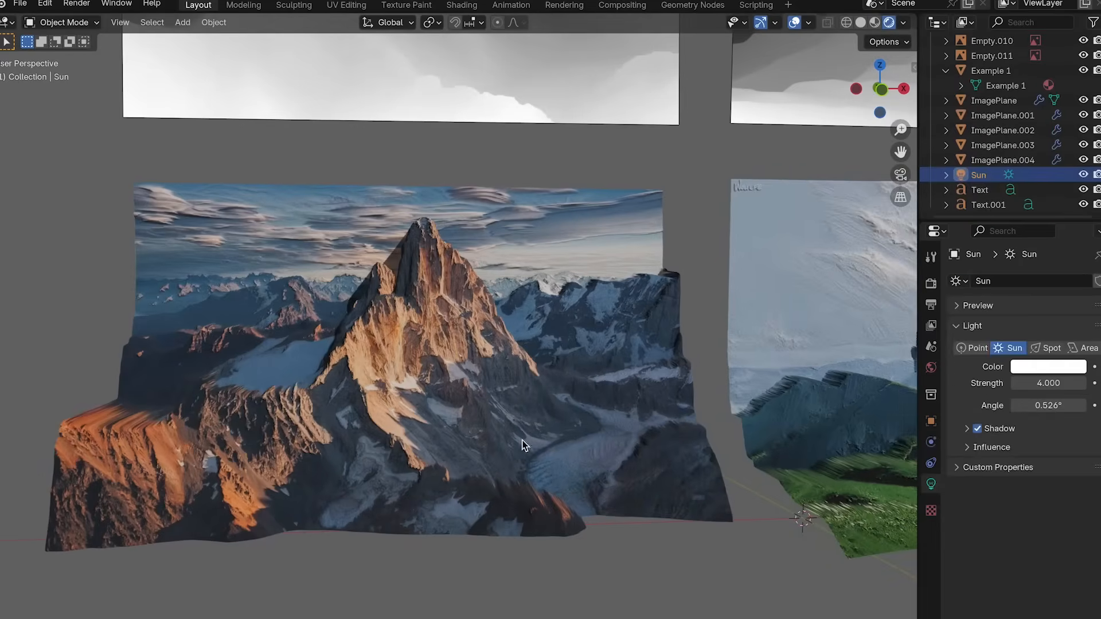
key("r")
key("r")
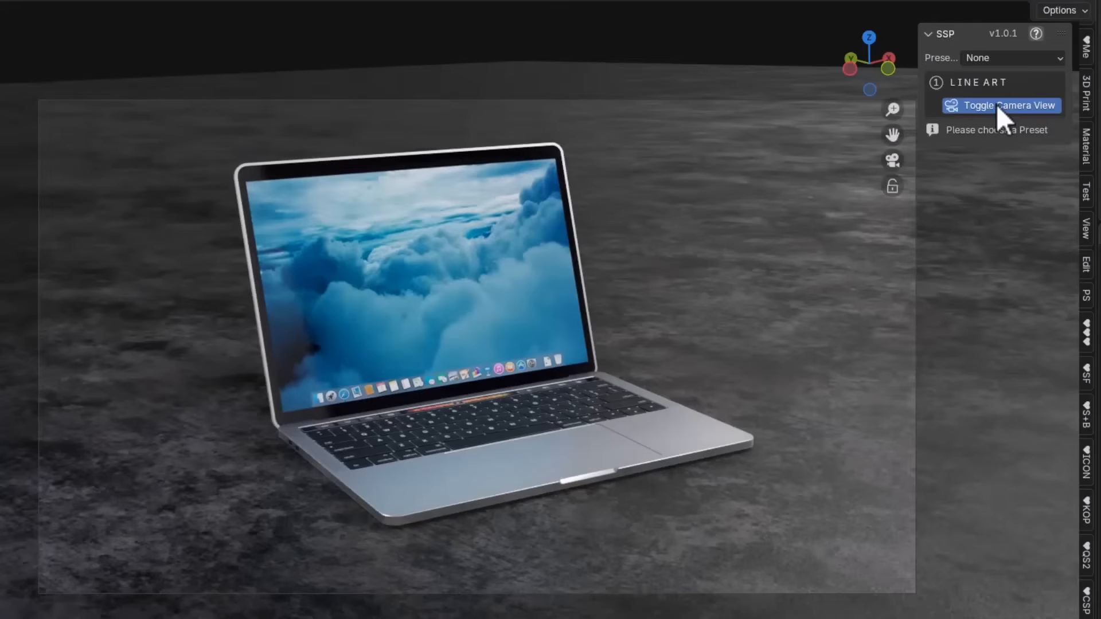
Apply the Black & White preset to the laptop and set the line thickness to 14 for thick and 5 for thin lines
left_click(992, 57)
left_click(1006, 95)
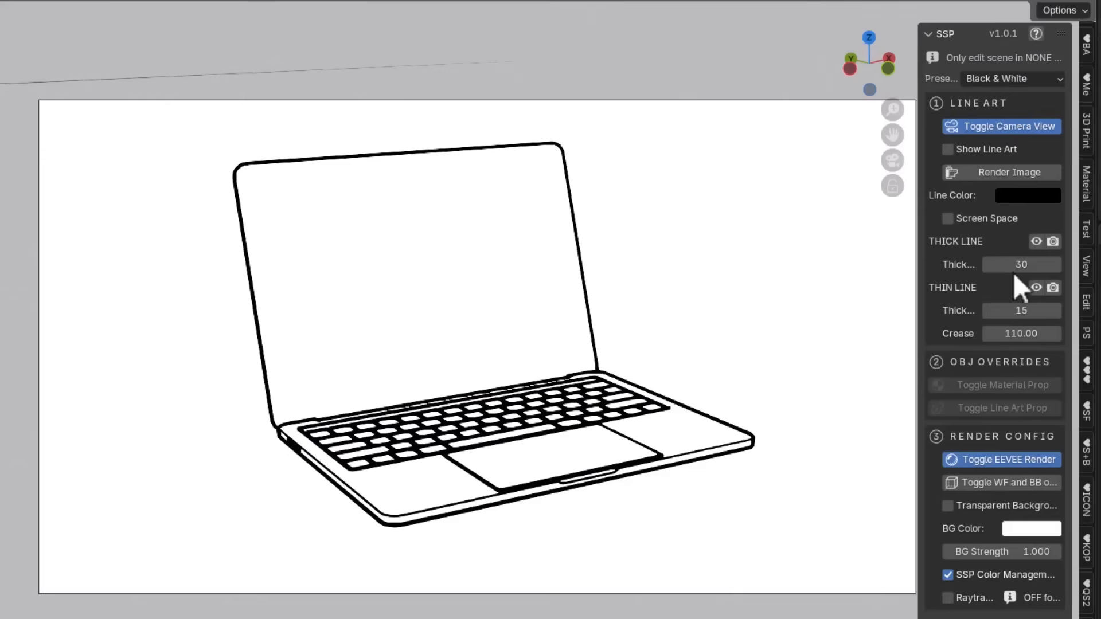
double_click(975, 263)
type("14")
key("Tab")
type("5")
key("Return")
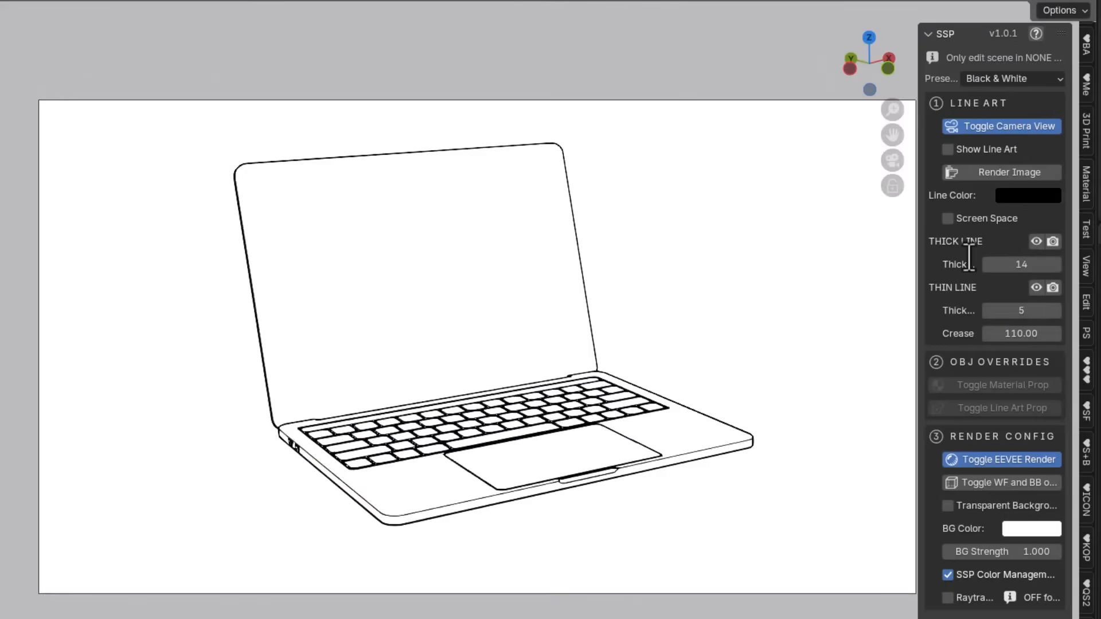
Preview the laptop with the Clay, Blueprint, Lines Only and Sketch Style presets, ending on None
left_click(995, 75)
left_click(1007, 135)
left_click(1006, 79)
left_click(1005, 150)
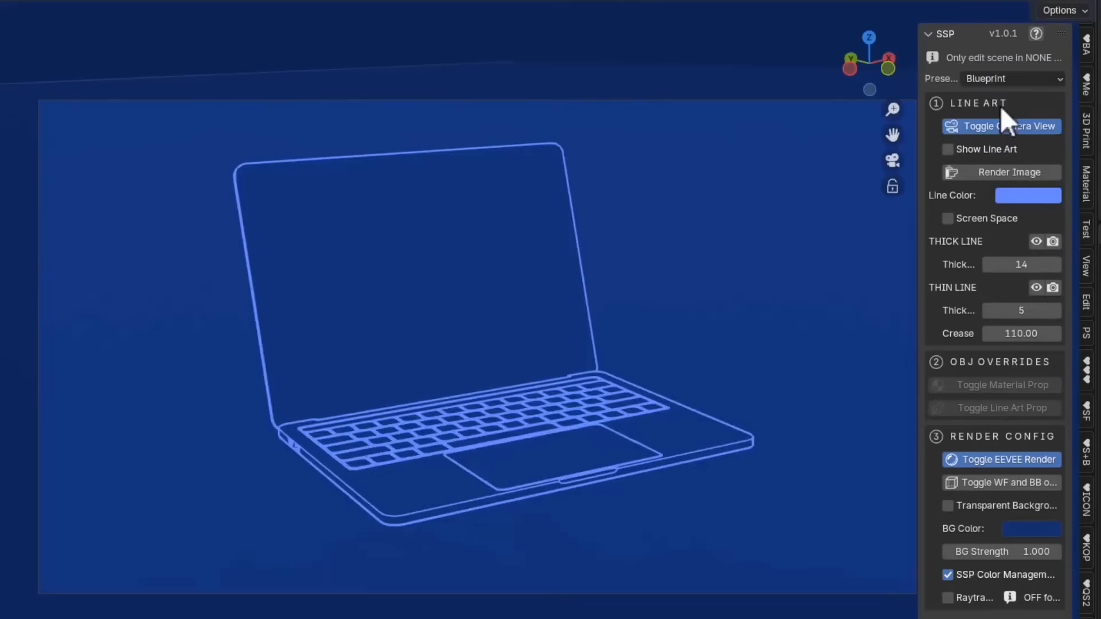
left_click(993, 77)
left_click(1019, 171)
left_click(1001, 79)
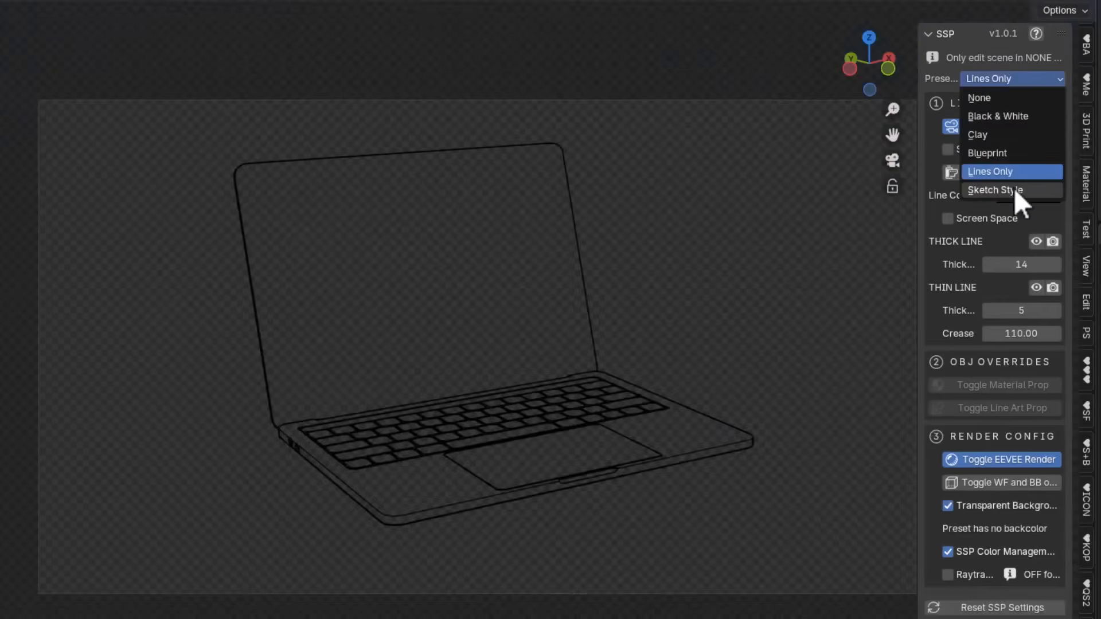
left_click(1014, 188)
left_click(1001, 79)
left_click(994, 99)
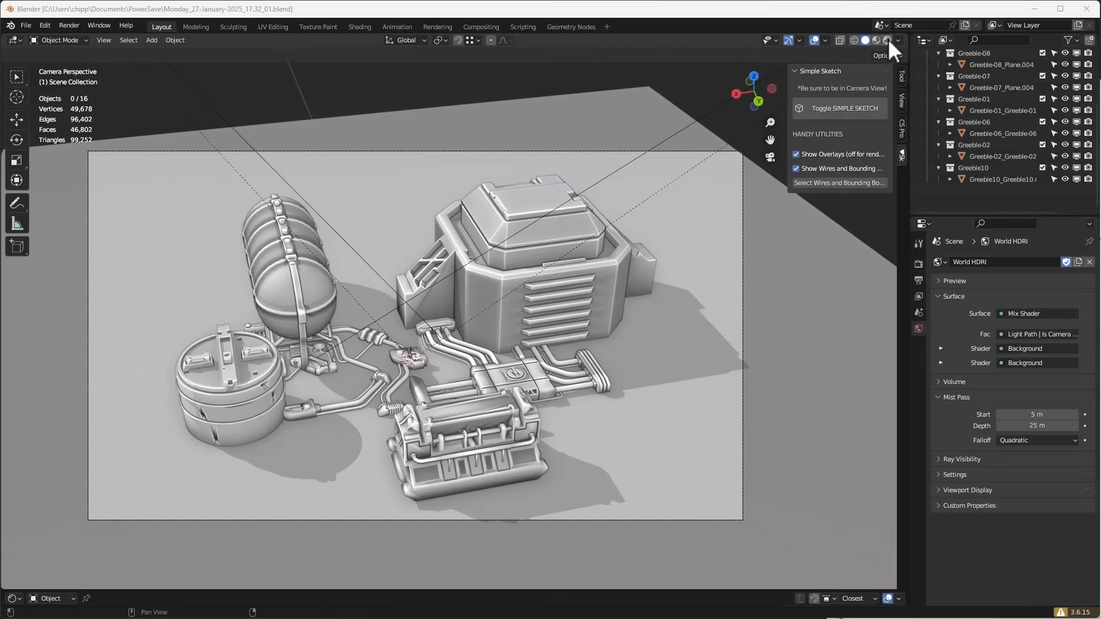
Turn on Simple Sketch for the machinery scene and adjust its thin line thickness to 2 and its shadow direction
left_click(859, 105)
left_click_drag(866, 296, 855, 297)
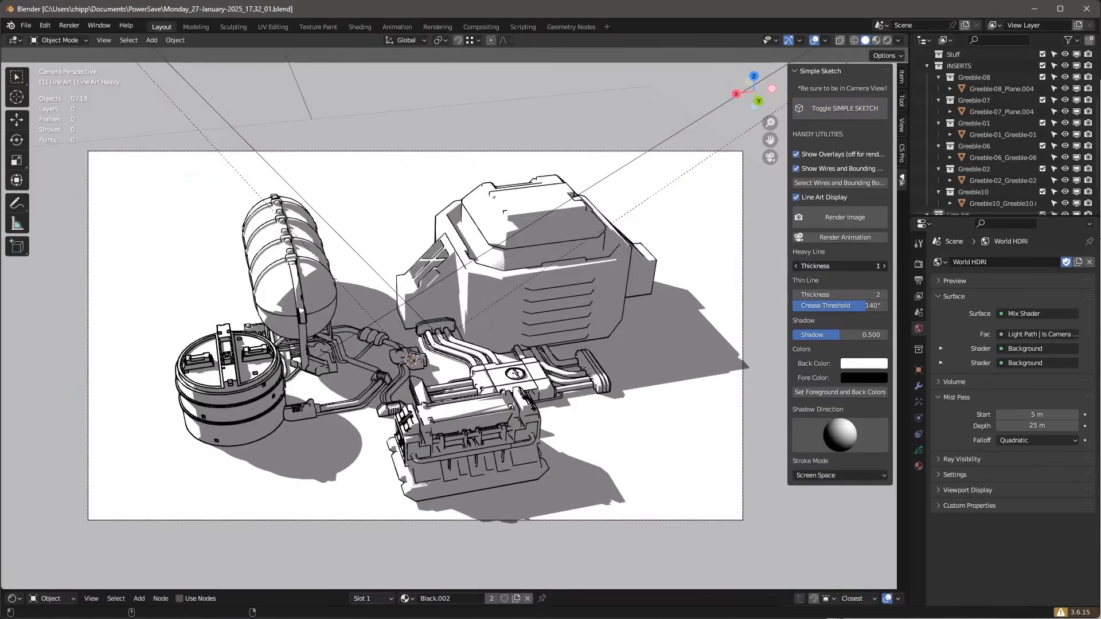
left_click_drag(856, 424, 741, 391)
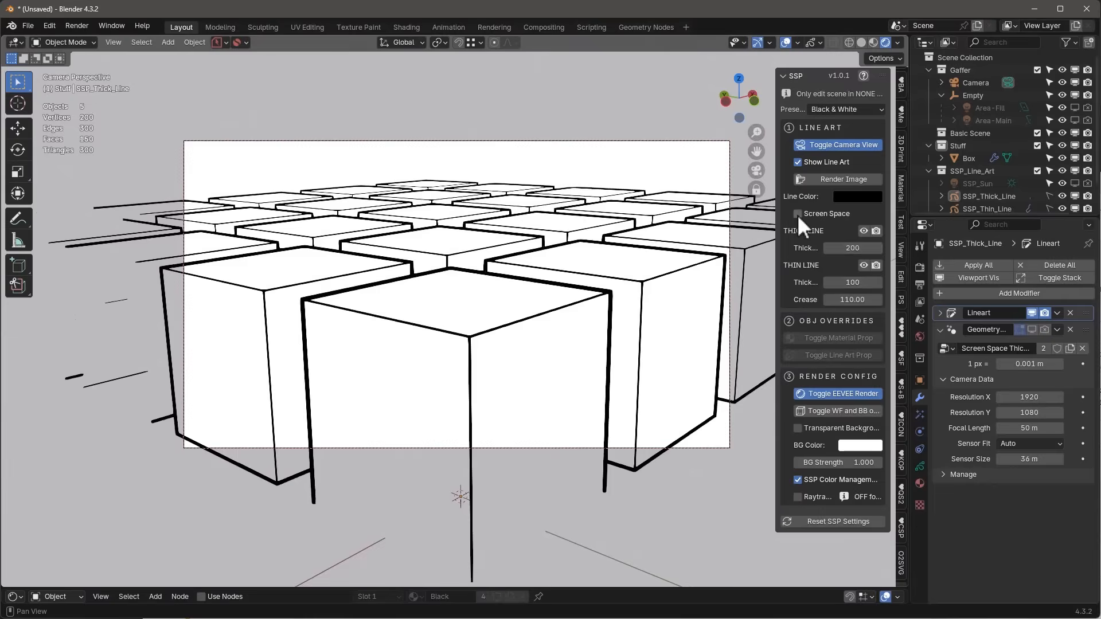
Enable Screen Space for the boxes' line art and set the thick line thickness to 10
left_click(798, 215)
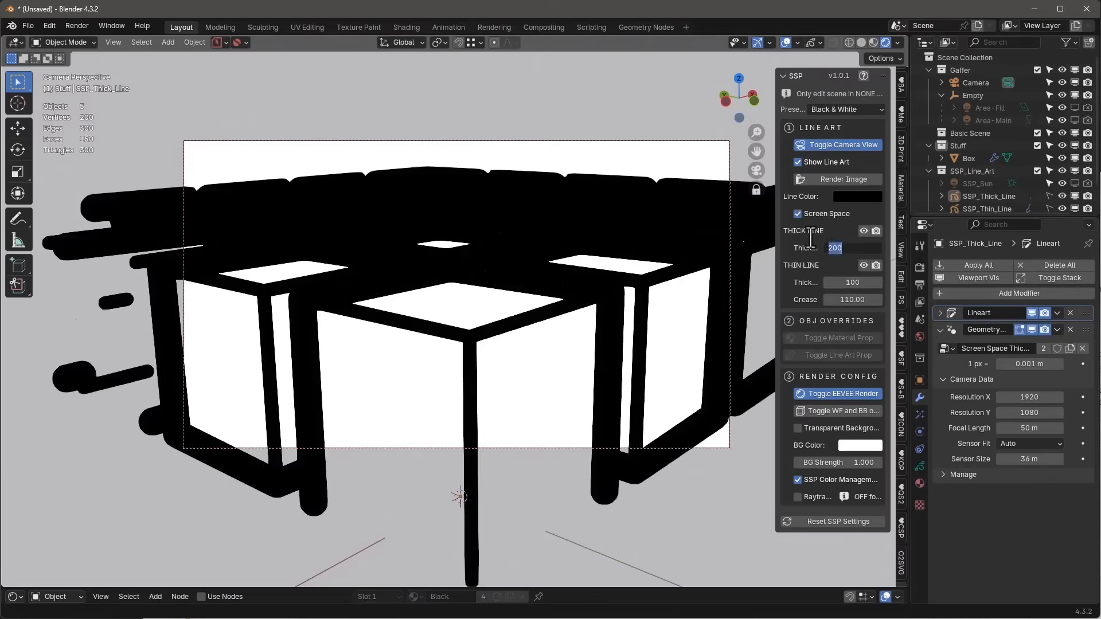
type("10")
key("Return")
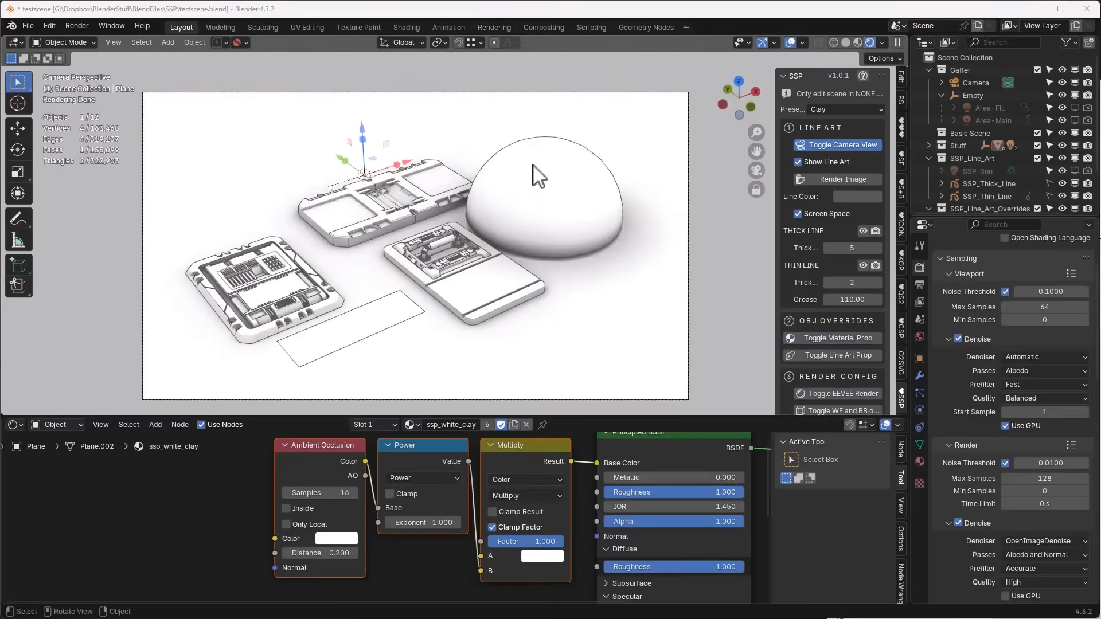
Toggle the material override property for the dome and the flat label plane in the Clay scene
left_click(556, 195)
left_click(838, 339)
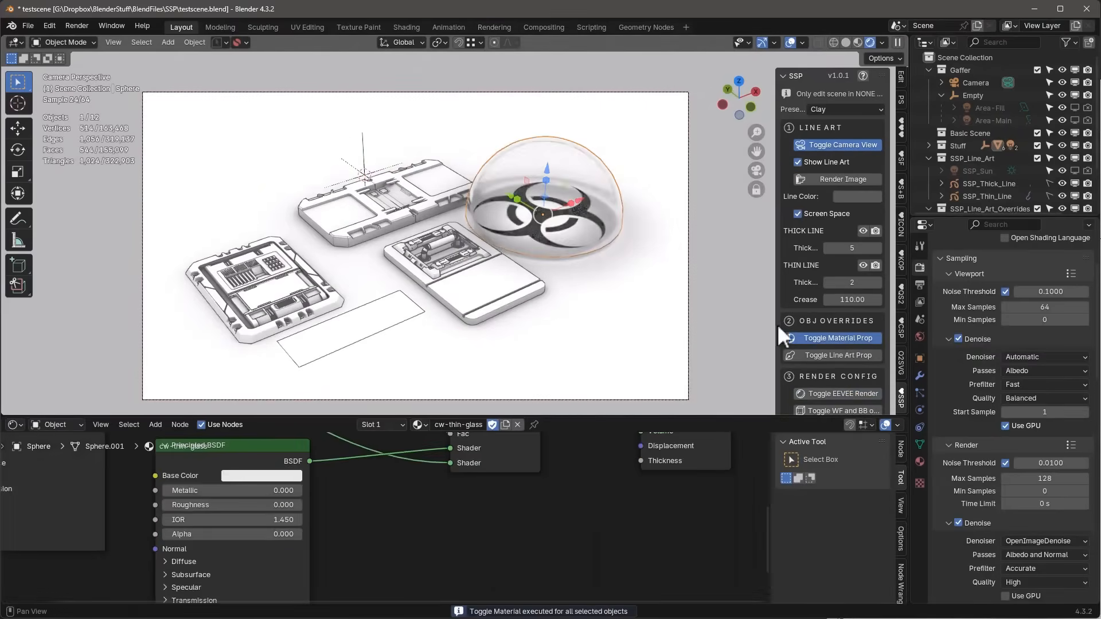
left_click(413, 303)
left_click(845, 339)
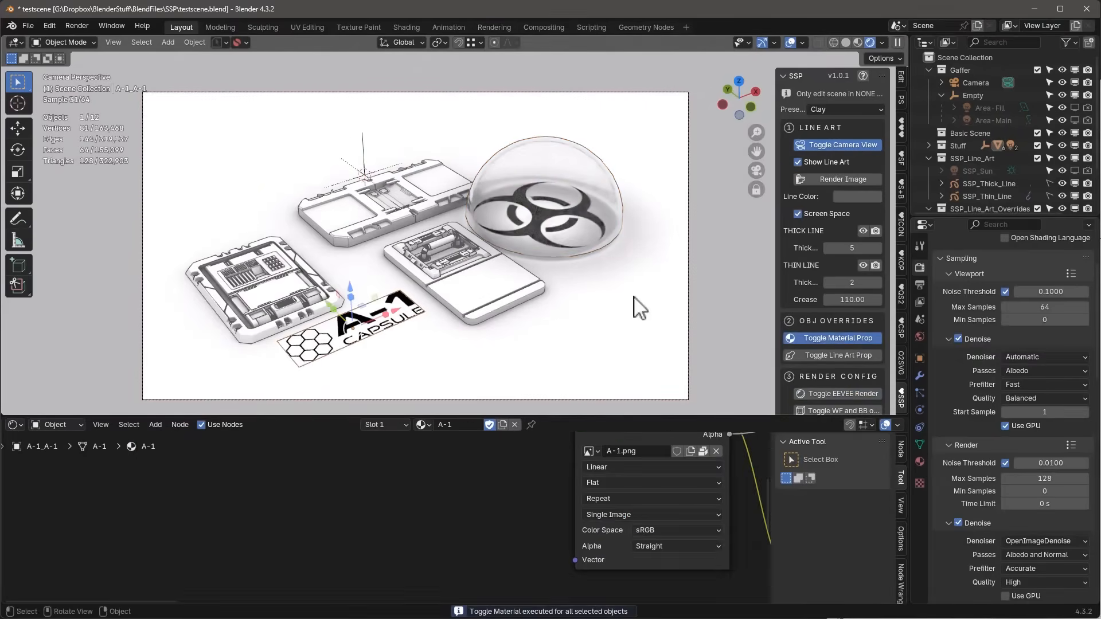
left_click(394, 313)
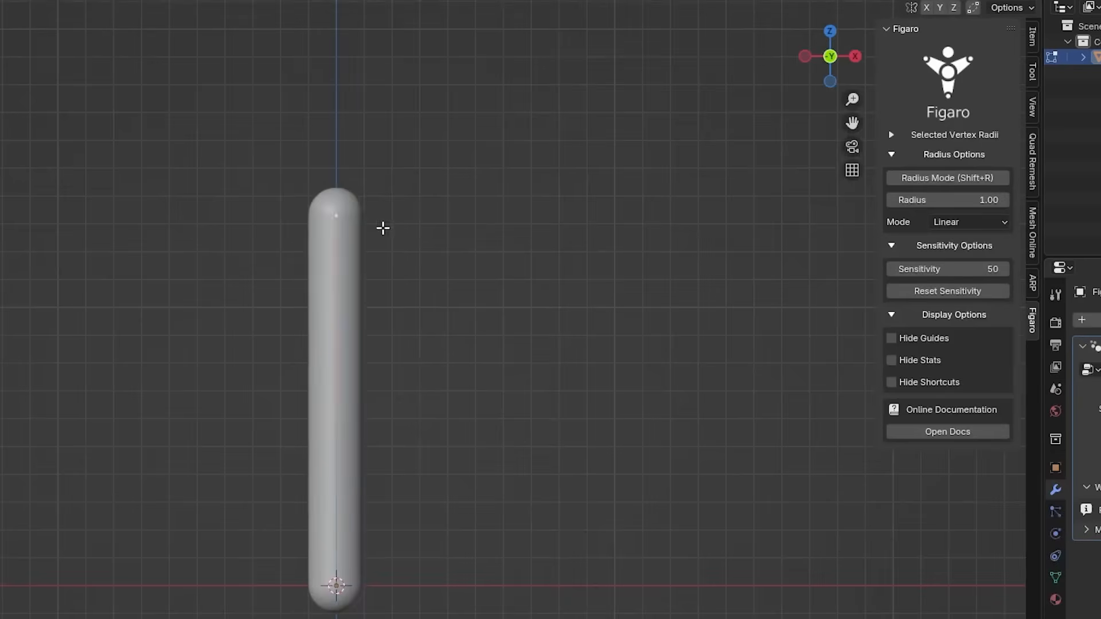
Extrude the Figaro capsule's vertices into a half-torso outline and add a Mirror modifier
right_click(513, 254, "ctrl")
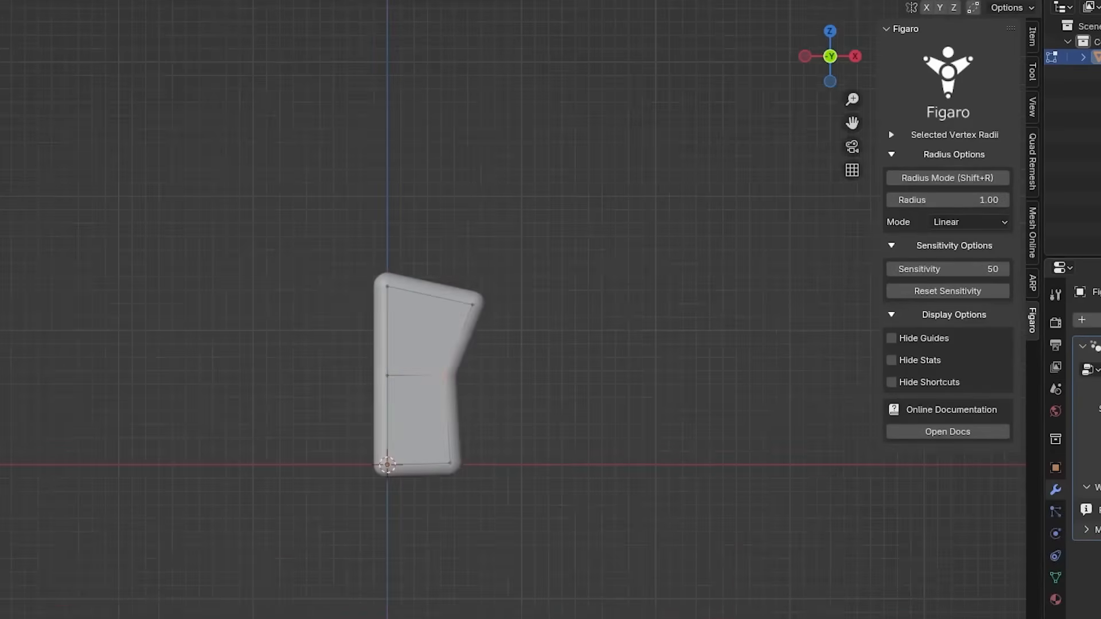
key("shift+a")
type("mi")
key("Return")
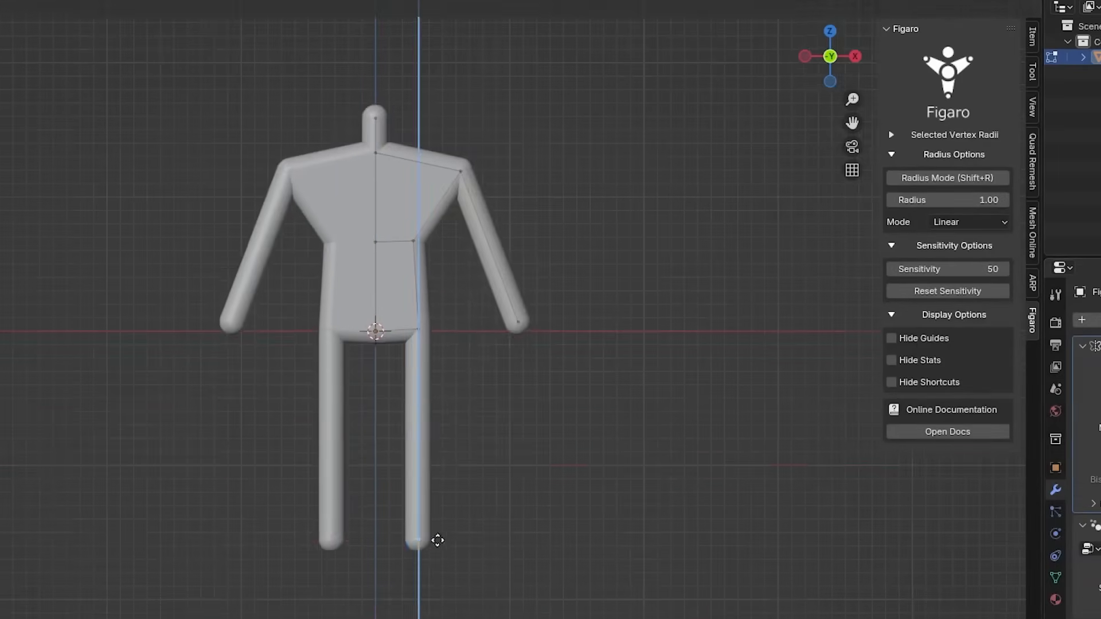
Thicken the mirrored figure's body and limbs in Radius Mode, and reposition its joints along the Y and Z axes
middle_click_drag(435, 537, 535, 350)
key("shift+r")
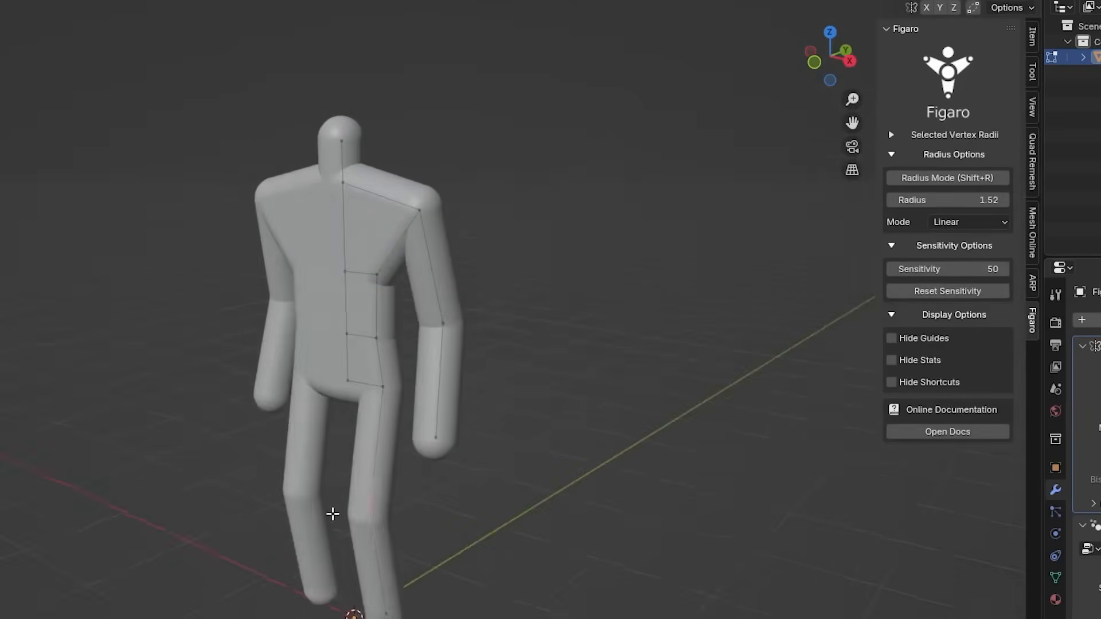
key("g")
key("y")
left_click_drag(398, 268, 468, 387)
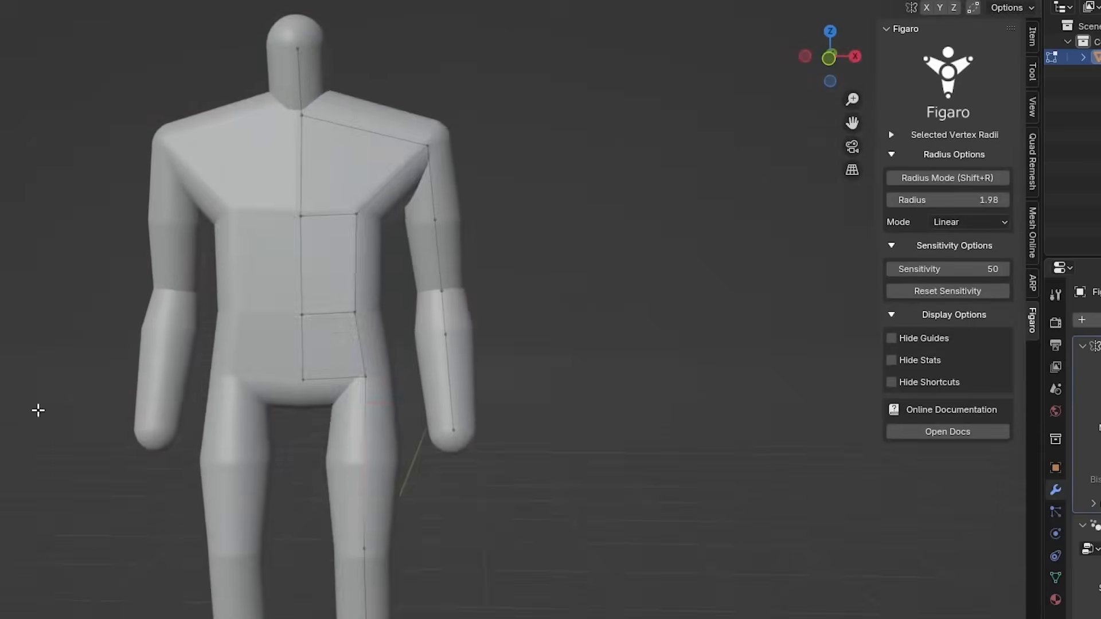
key("g")
key("z")
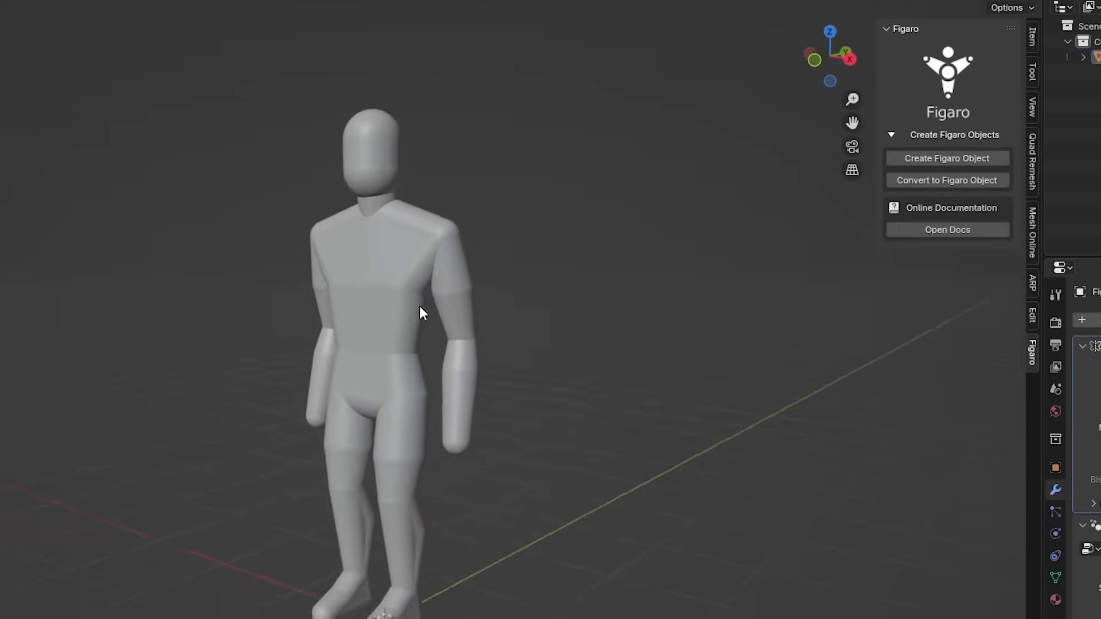
Convert the humanoid and the horse Figaro objects to voxel meshes
left_click(411, 307)
left_click(935, 358)
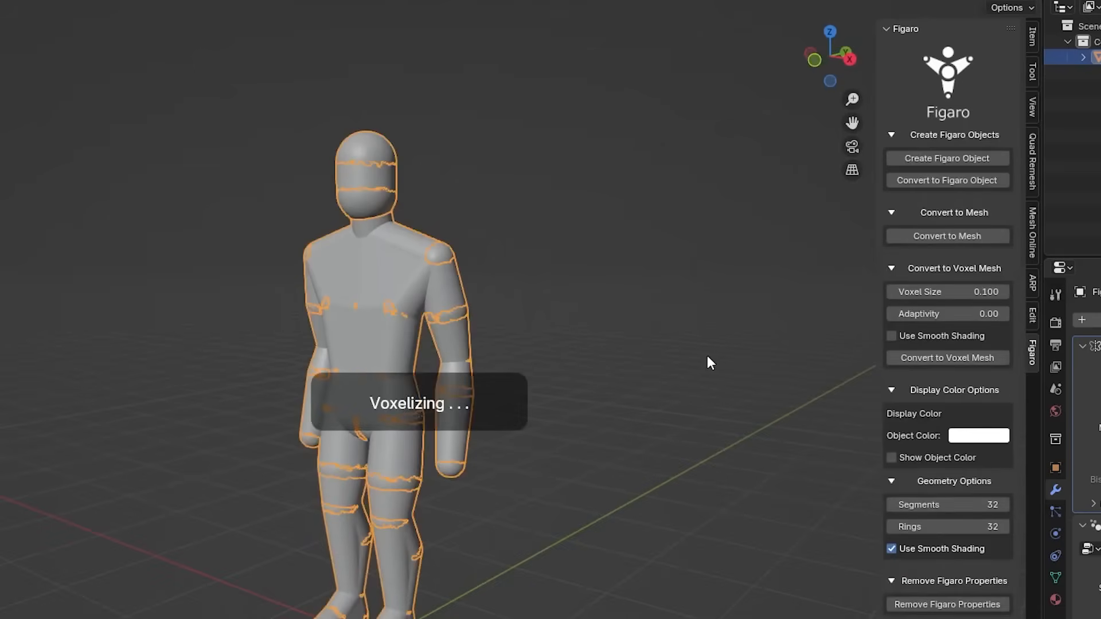
left_click(704, 354)
scroll(435, 340, "up", 5)
middle_click_drag(435, 339, 780, 335)
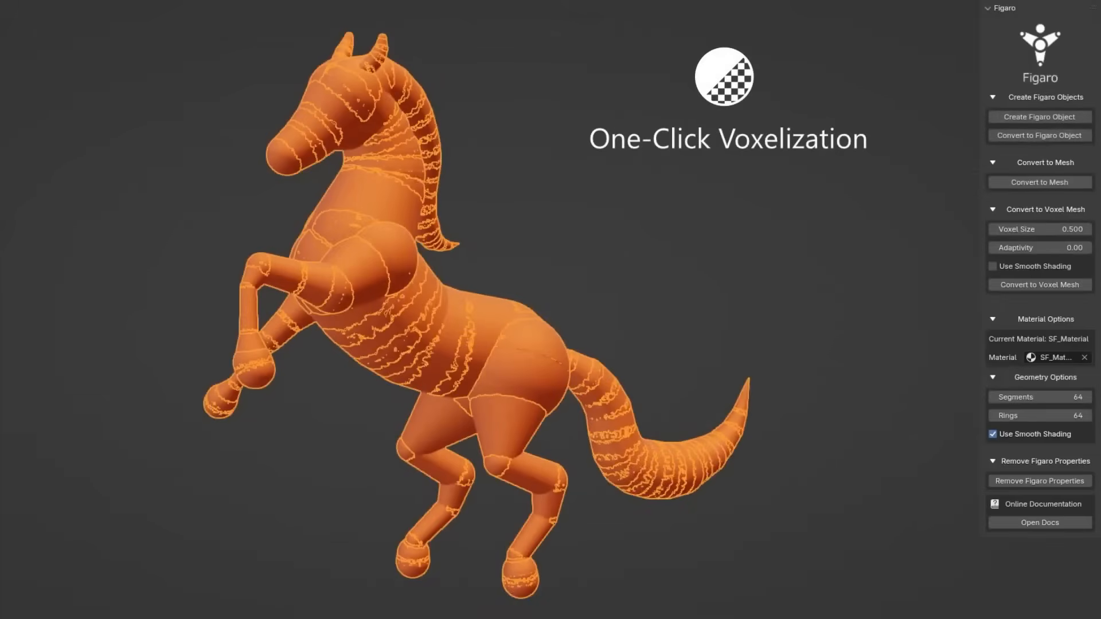
left_click(1041, 285)
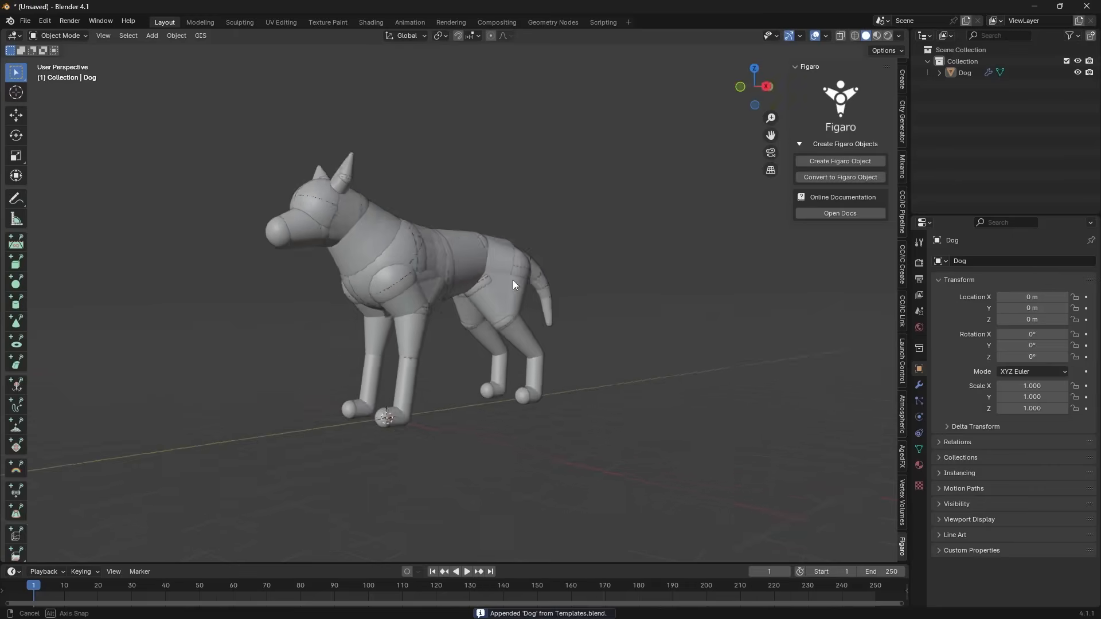
Adjust the voxel size for the Dog template and convert it to a voxel mesh
middle_click_drag(513, 280, 473, 266)
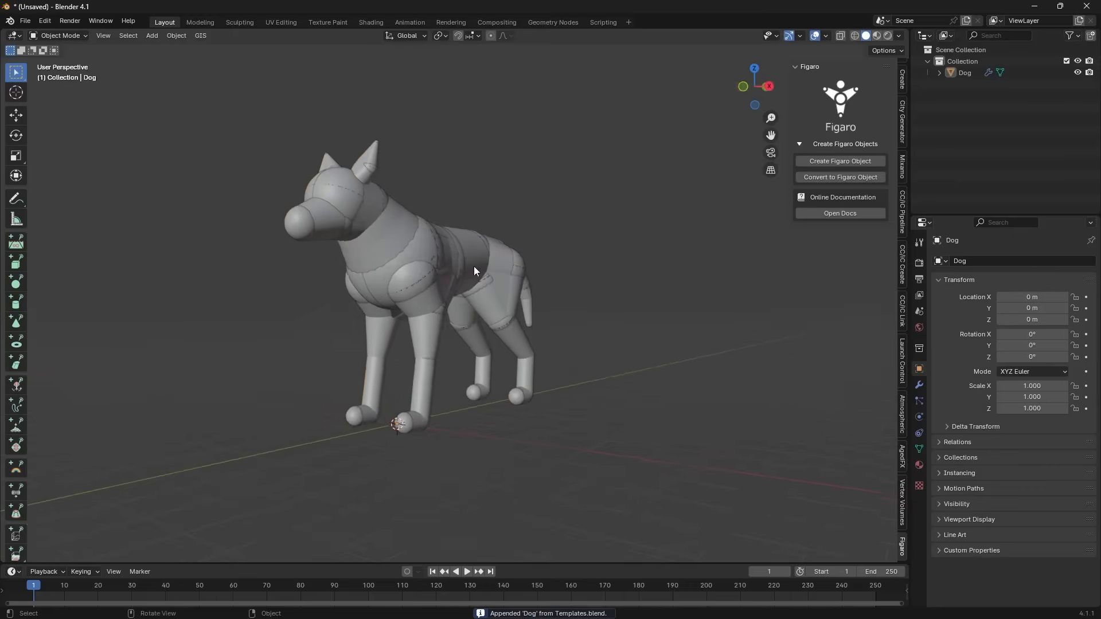
left_click(474, 266)
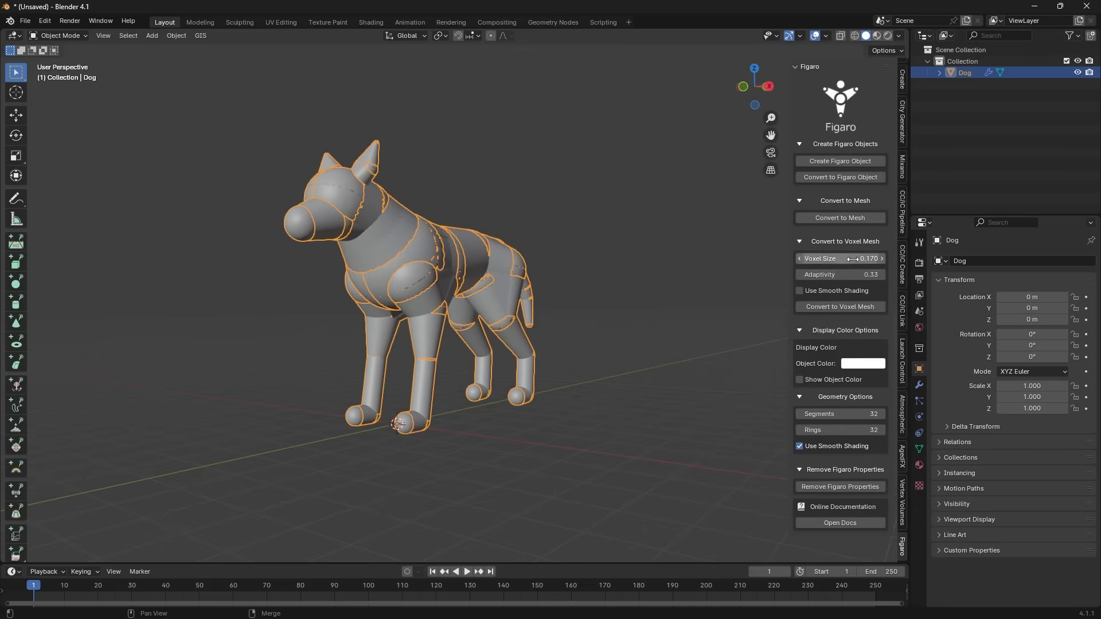
left_click(826, 306)
mouse_move(321, 235)
middle_mouse_down()
mouse_move(480, 244)
mouse_move(304, 236)
middle_mouse_up()
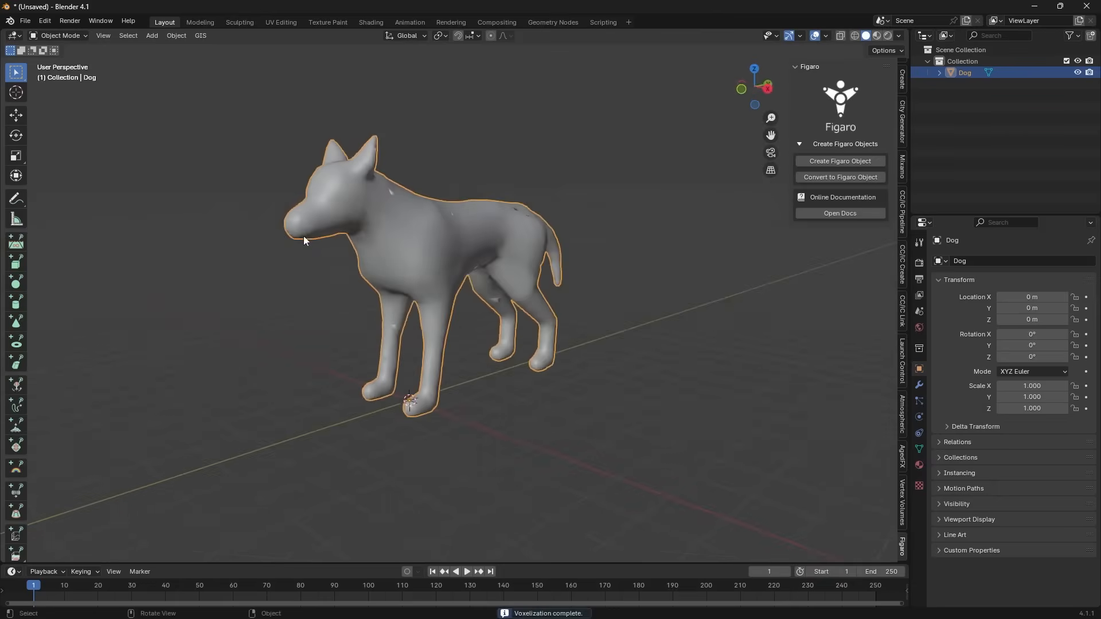
Switch the voxelized dog to Sculpt Mode and activate the Smooth brush
left_click(64, 74)
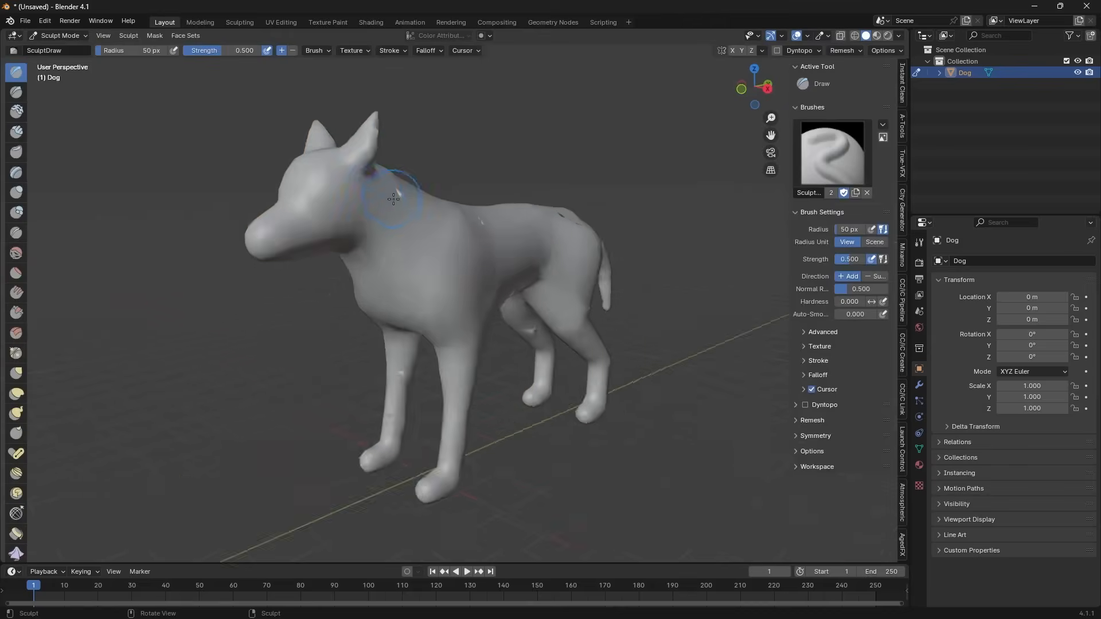
scroll(364, 217, "up", 5)
left_click(16, 253)
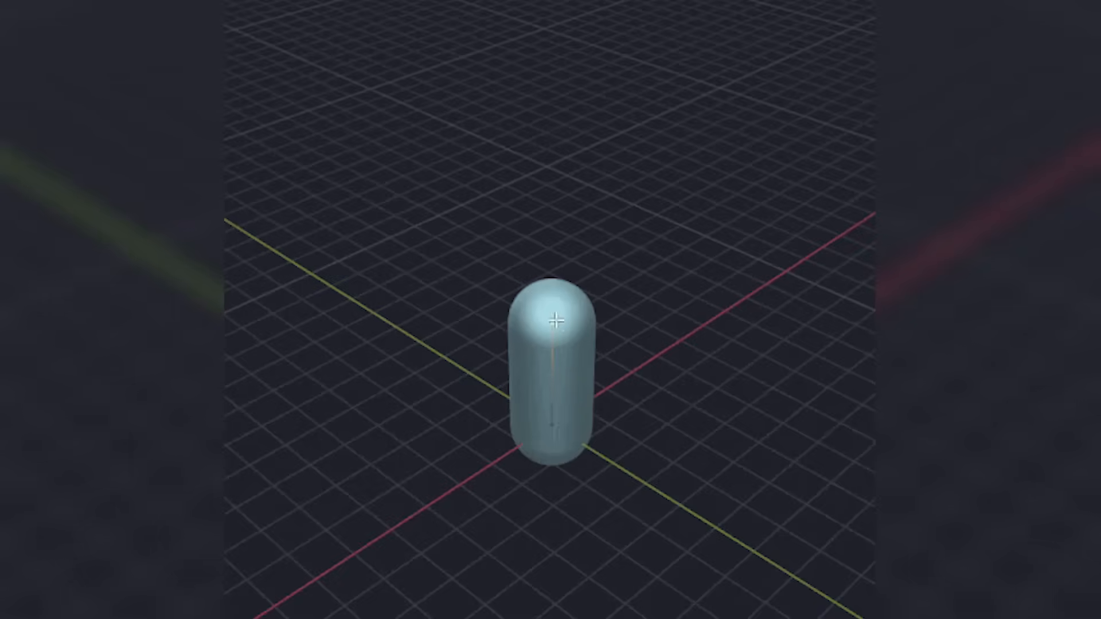
Scale the upright capsule's selected vertices along Z and apply a vertex bevel to them
key("s")
key("z")
key("ctrl+shift+b")
left_click(721, 406)
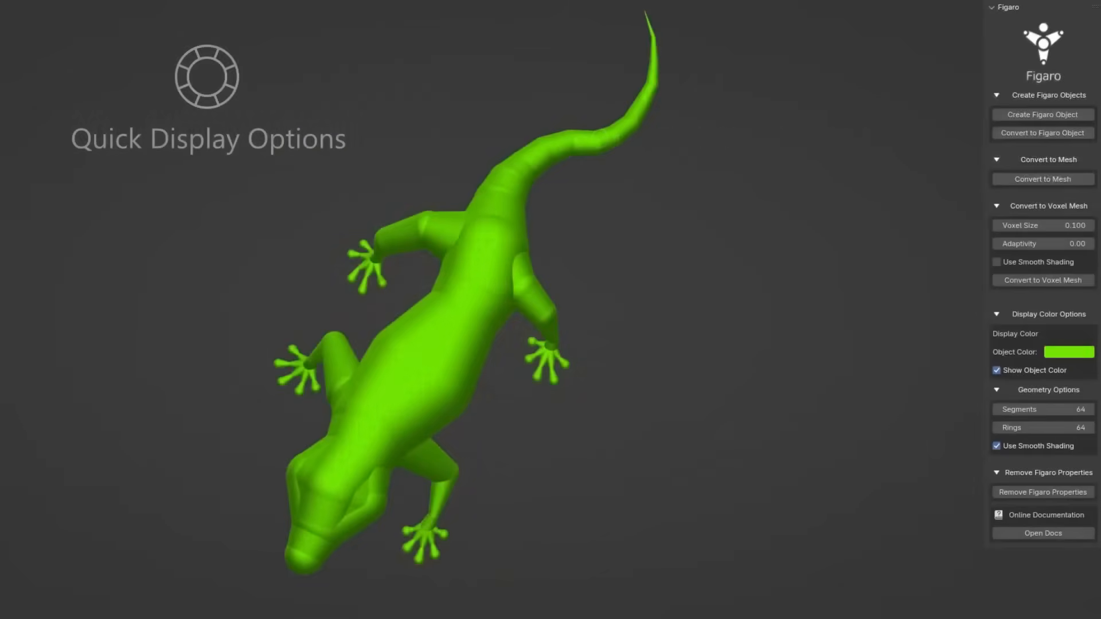
Pick a different display object color for the green lizard
left_click(1069, 352)
left_click(993, 228)
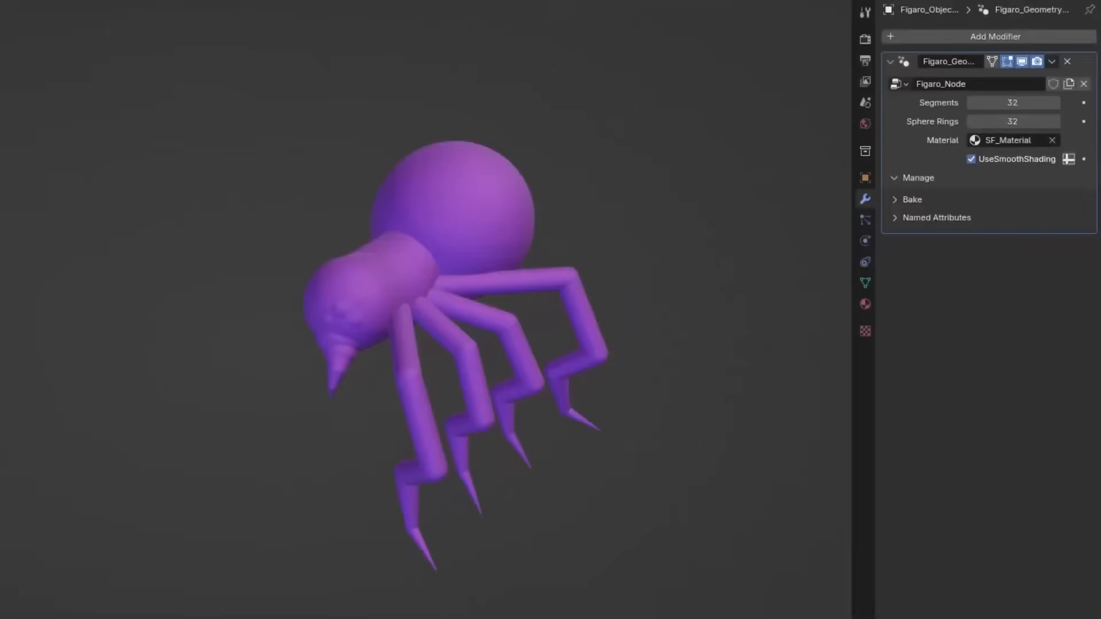
Add Mirror and Subdivision modifiers to the spider and move Subdivision above the Figaro geometry modifier
left_click(901, 37)
type("mirror")
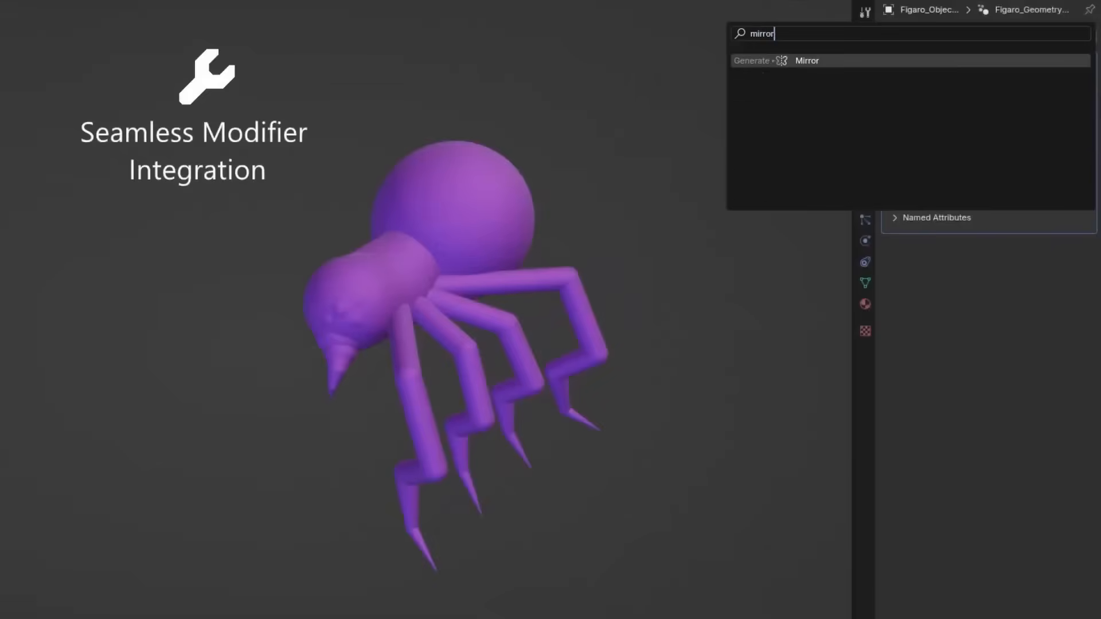
key("Return")
left_click(900, 36)
type("subd")
key("Return")
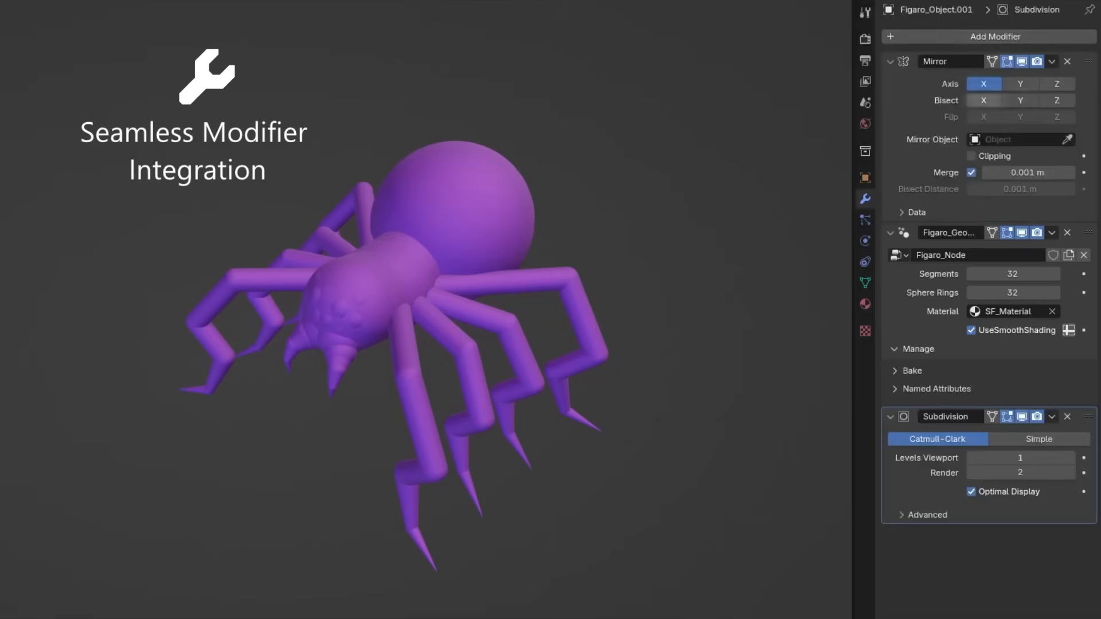
left_click_drag(1089, 418, 1088, 233)
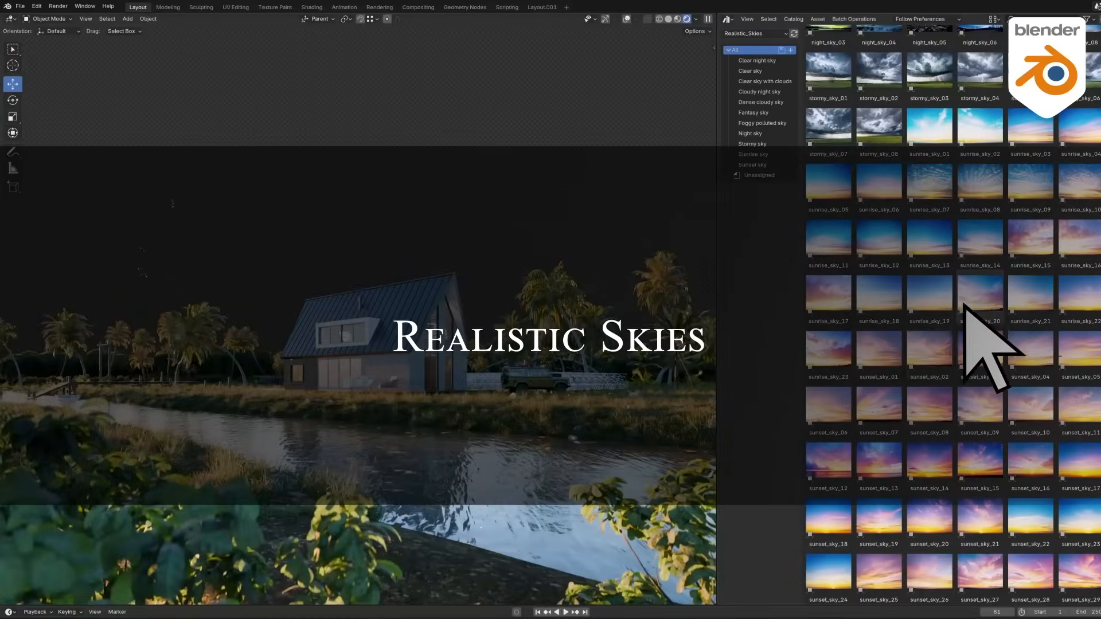
Place a sunrise sky asset from the Realistic Skies library in the riverside house scene
left_click_drag(964, 304, 368, 178)
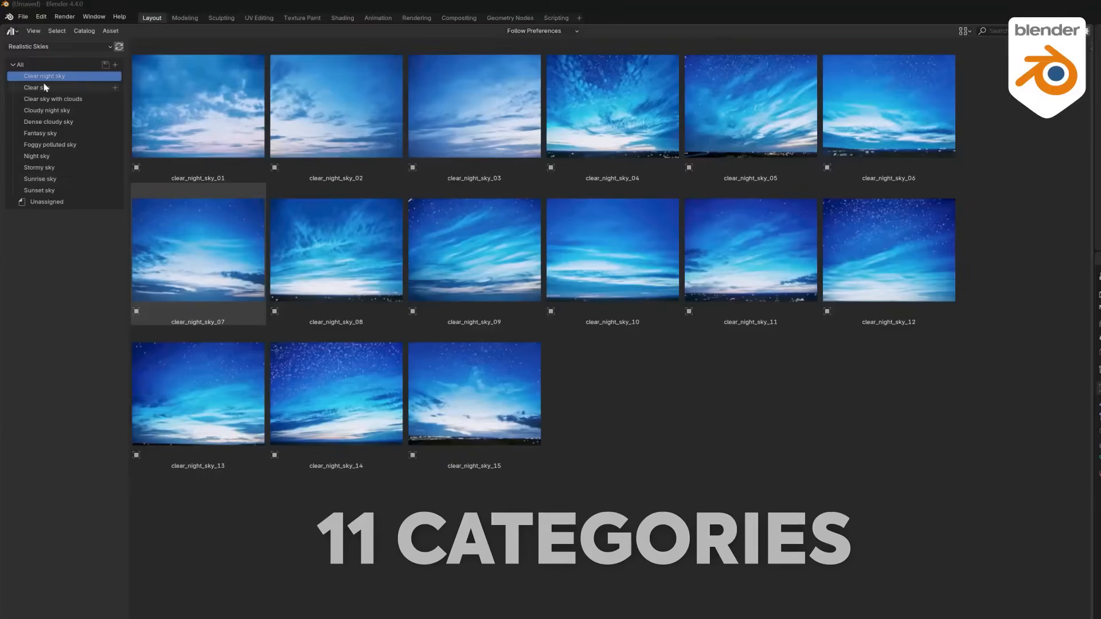
Browse the Realistic Skies asset categories one after another, from Clear sky through Sunset sky
left_click(40, 87)
left_click(41, 100)
left_click(35, 112)
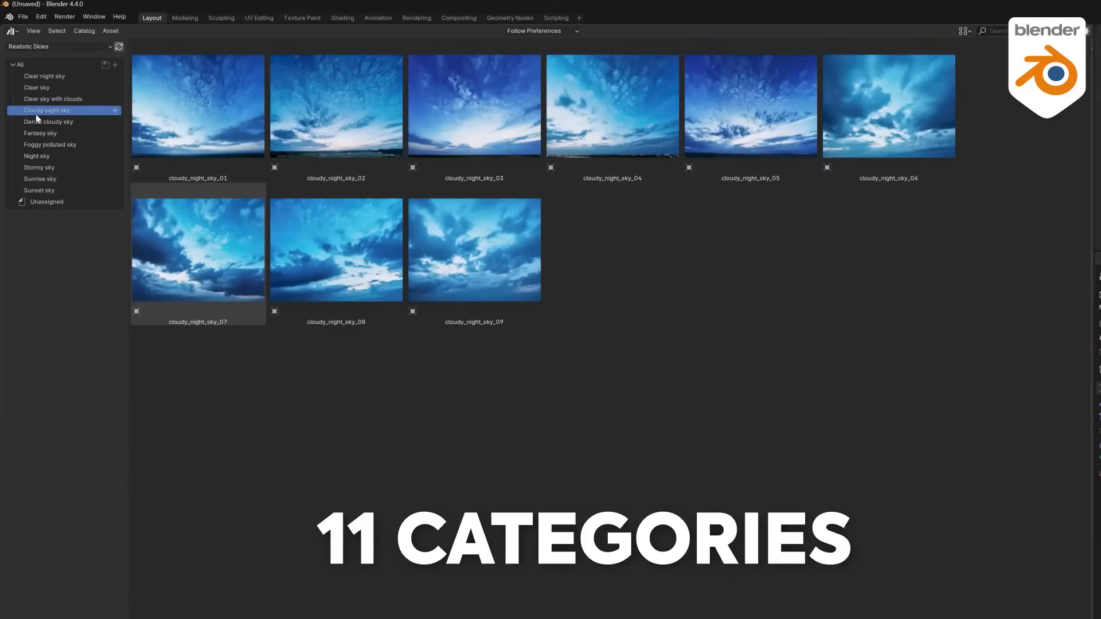
left_click(35, 122)
left_click(33, 133)
left_click(32, 145)
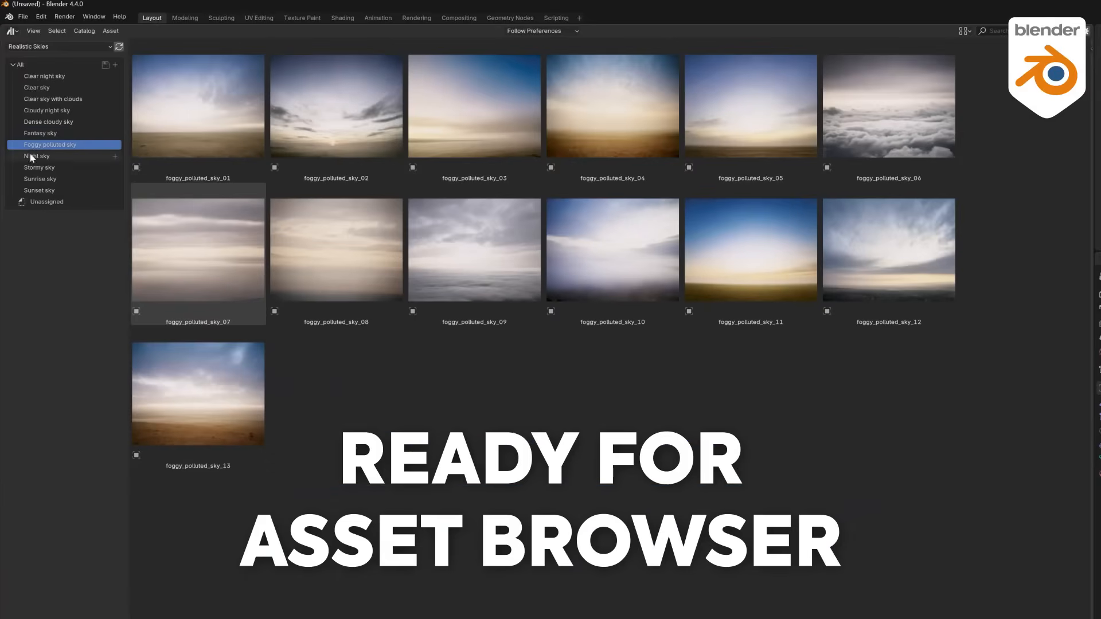
left_click(30, 156)
left_click(32, 168)
left_click(34, 179)
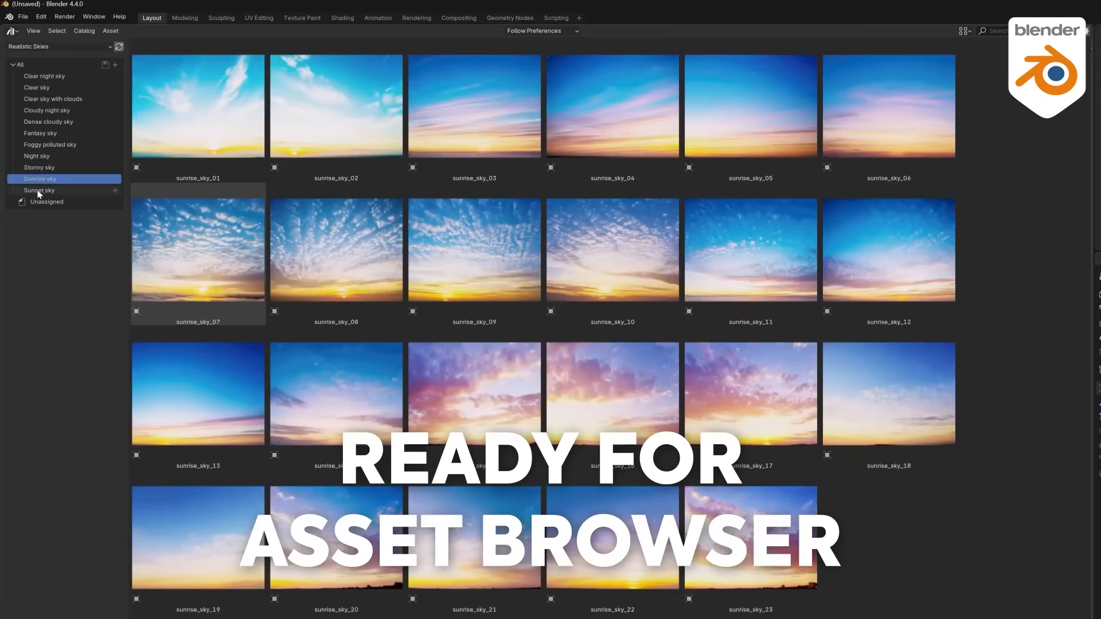
left_click(36, 191)
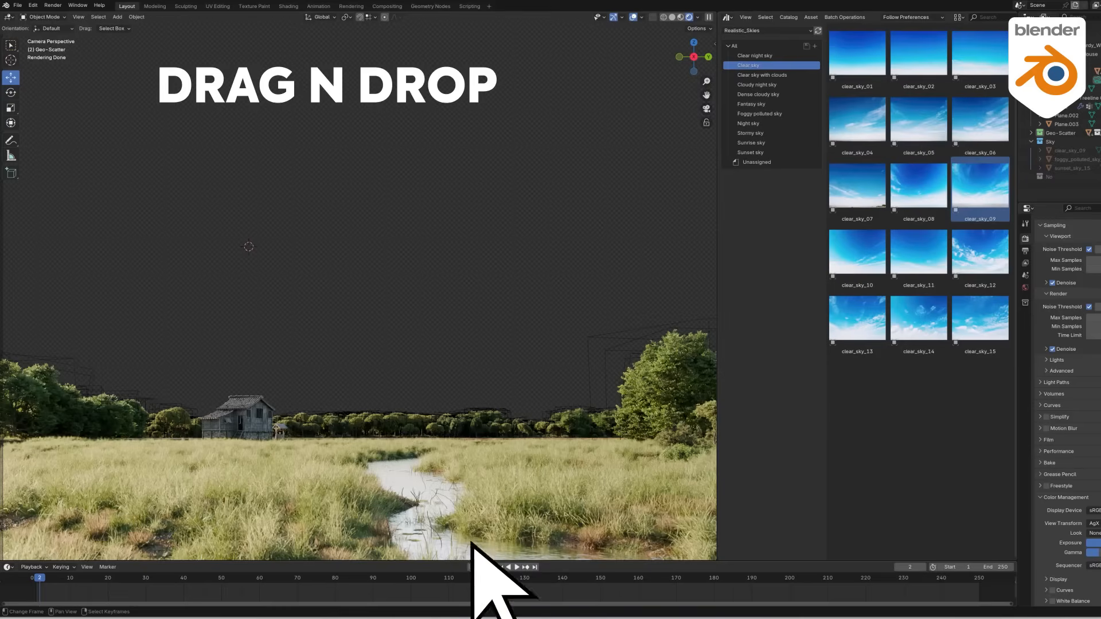
Place the clear_sky_09 asset in the meadow scene as its sky
left_click_drag(972, 176, 380, 250)
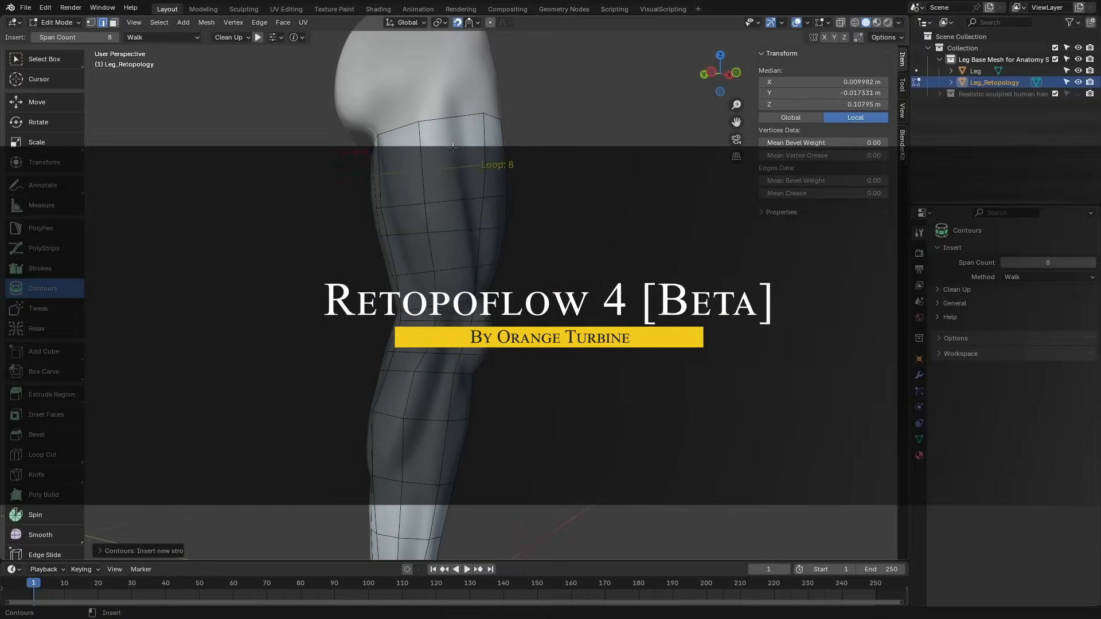
Activate the Relax brush for smoothing the lower-leg retopology mesh
middle_click_drag(453, 148, 483, 549)
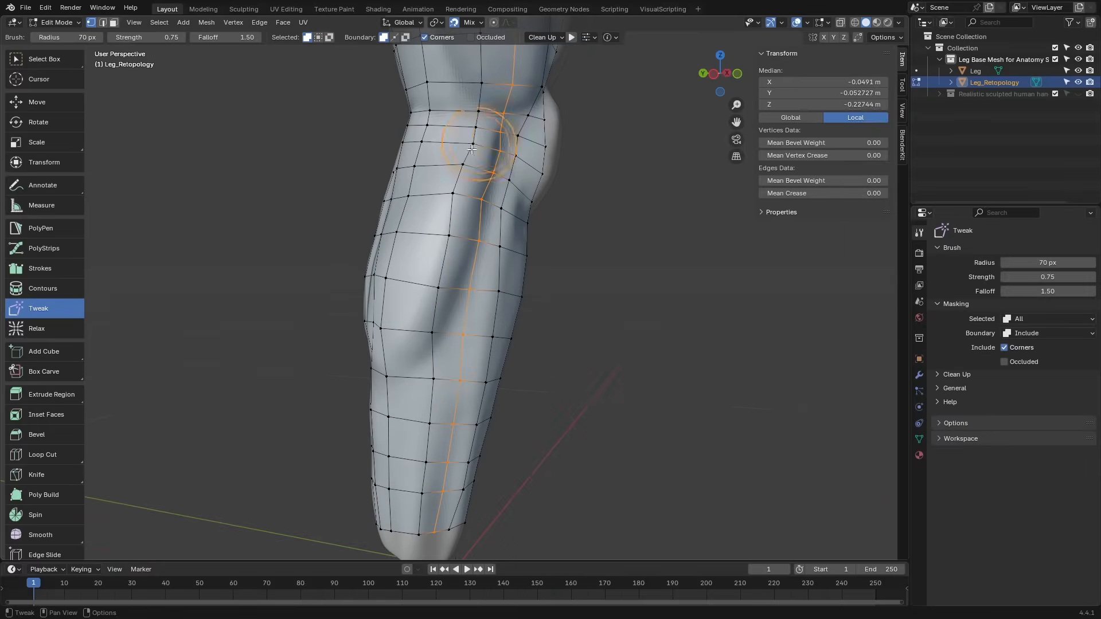
left_click(37, 328)
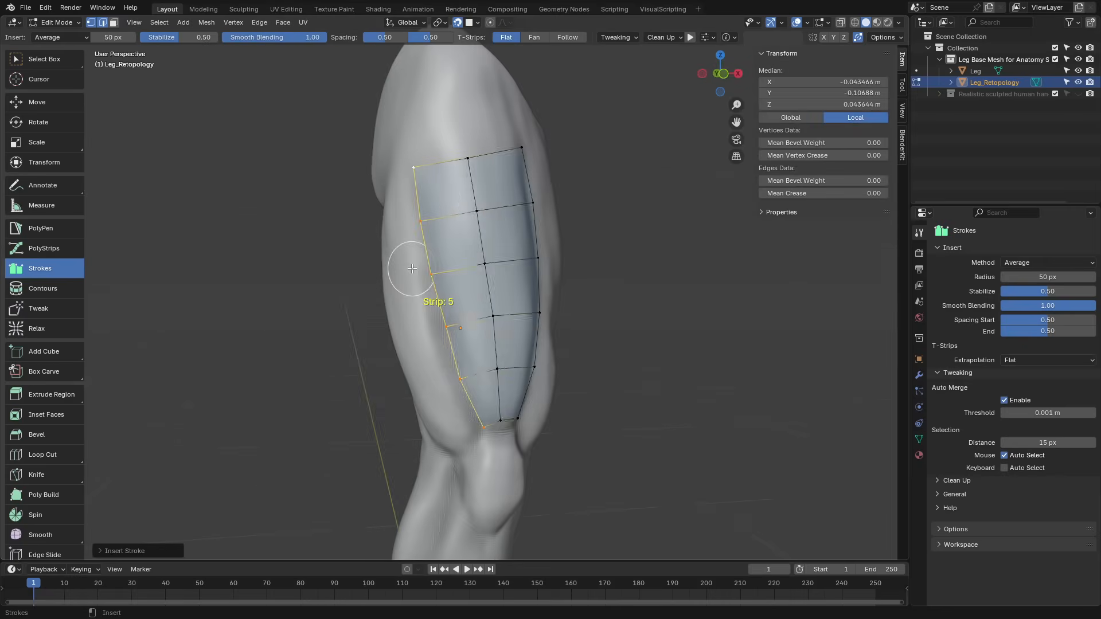
Extend the thigh patches with new quad strips from their border edge loops using Strokes
middle_click_drag(472, 181, 502, 498)
middle_click_drag(510, 452, 521, 436)
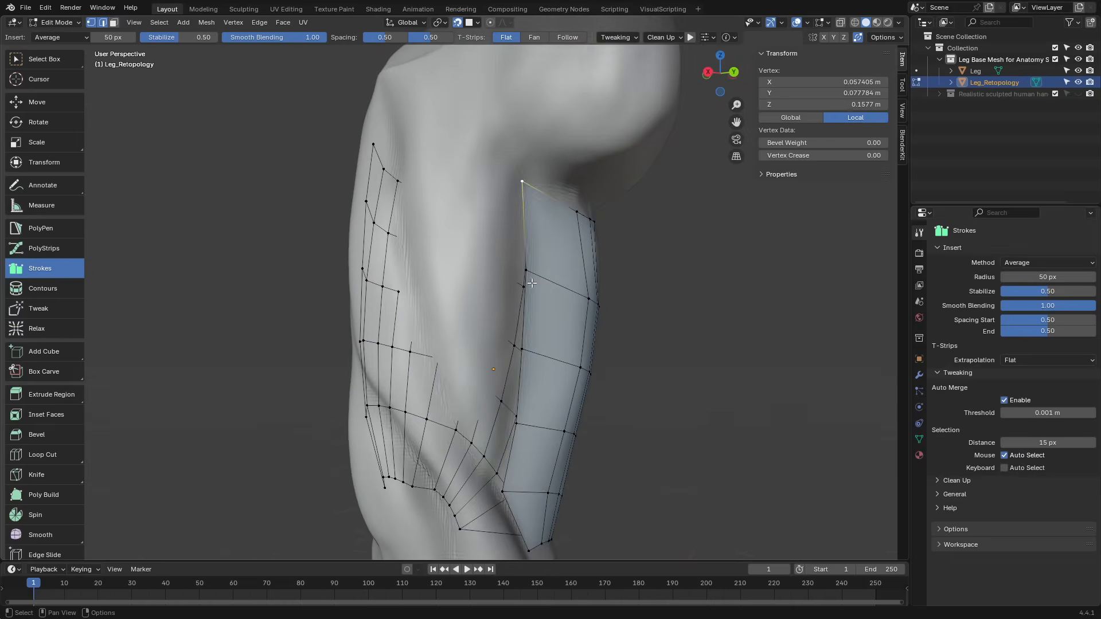
double_click(523, 304)
left_click_drag(418, 184, 421, 344, "ctrl")
mouse_move(344, 336)
middle_mouse_down()
mouse_move(437, 339)
mouse_move(367, 321)
middle_mouse_up()
double_click(349, 241)
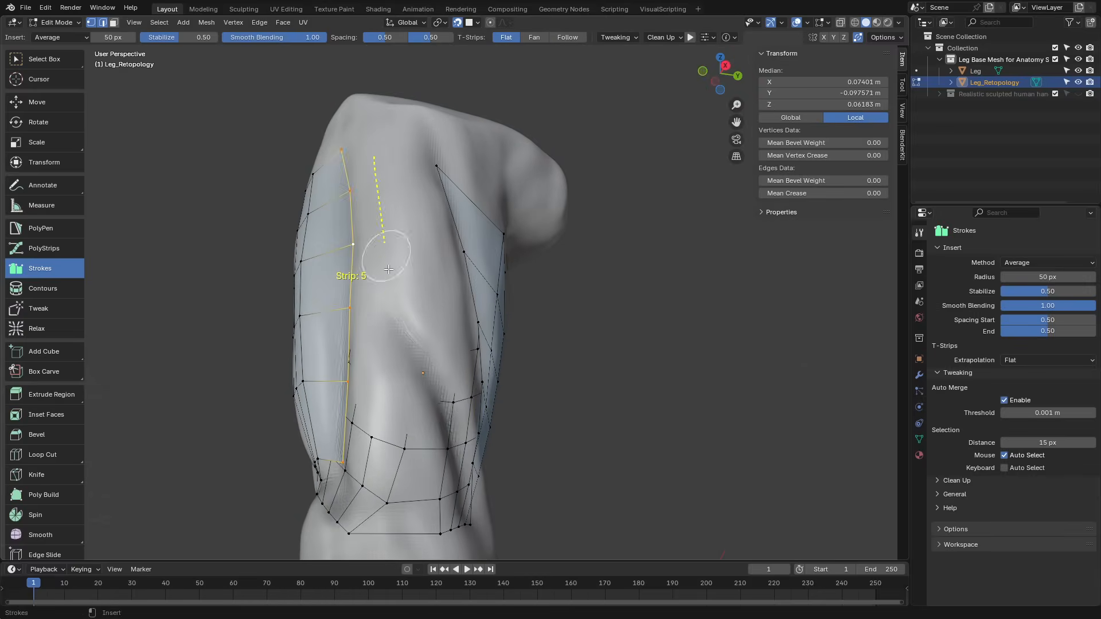
left_click_drag(386, 253, 422, 436, "ctrl")
mouse_move(422, 436)
middle_mouse_down()
mouse_move(465, 367)
mouse_move(401, 321)
middle_mouse_up()
Bridge the side gap between the front and back thigh patches with further Strokes strips
double_click(348, 253)
left_click_drag(435, 436, 375, 190, "ctrl")
mouse_move(376, 189)
middle_mouse_down()
mouse_move(396, 321)
mouse_move(367, 310)
middle_mouse_up()
double_click(476, 287)
left_click_drag(440, 165, 402, 287, "ctrl")
mouse_move(401, 287)
middle_mouse_down()
mouse_move(428, 285)
mouse_move(367, 285)
middle_mouse_up()
scroll(367, 285, "up", 2)
Insert a quad in the lower-thigh gap with PolyStrips and refine its lower corner with PolyPen
left_click(44, 248)
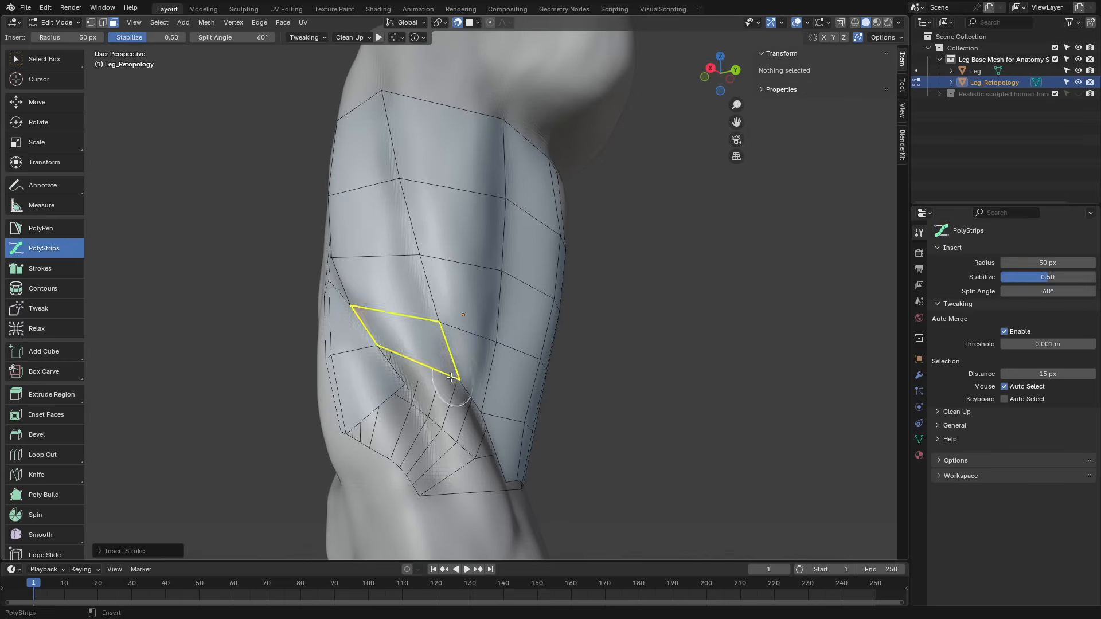
left_click(41, 228)
left_click(457, 376)
middle_click_drag(472, 367, 533, 356)
Adjust the lower-thigh vertices with Tweak and continue closing the gap with PolyPen and PolyStrips
left_click(38, 308)
scroll(407, 269, "down", 2)
middle_click_drag(407, 270, 491, 298)
scroll(490, 321, "up", 3)
left_click(41, 228)
middle_click_drag(492, 361, 553, 374)
left_click(44, 248)
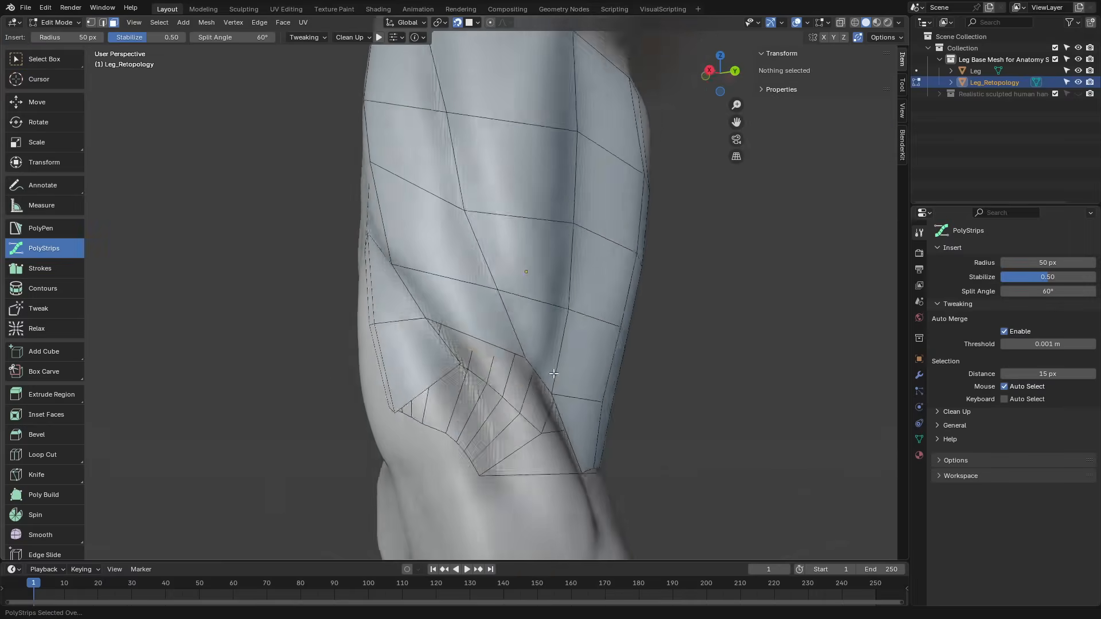
Build new faces beside the knee with PolyPen by adding connecting vertices
left_click(41, 228)
mouse_move(469, 366)
middle_mouse_down()
mouse_move(503, 350)
mouse_move(455, 332)
mouse_move(516, 344)
mouse_move(561, 388)
mouse_move(447, 367)
middle_mouse_up()
left_click(551, 359, "ctrl")
left_click(425, 342, "ctrl")
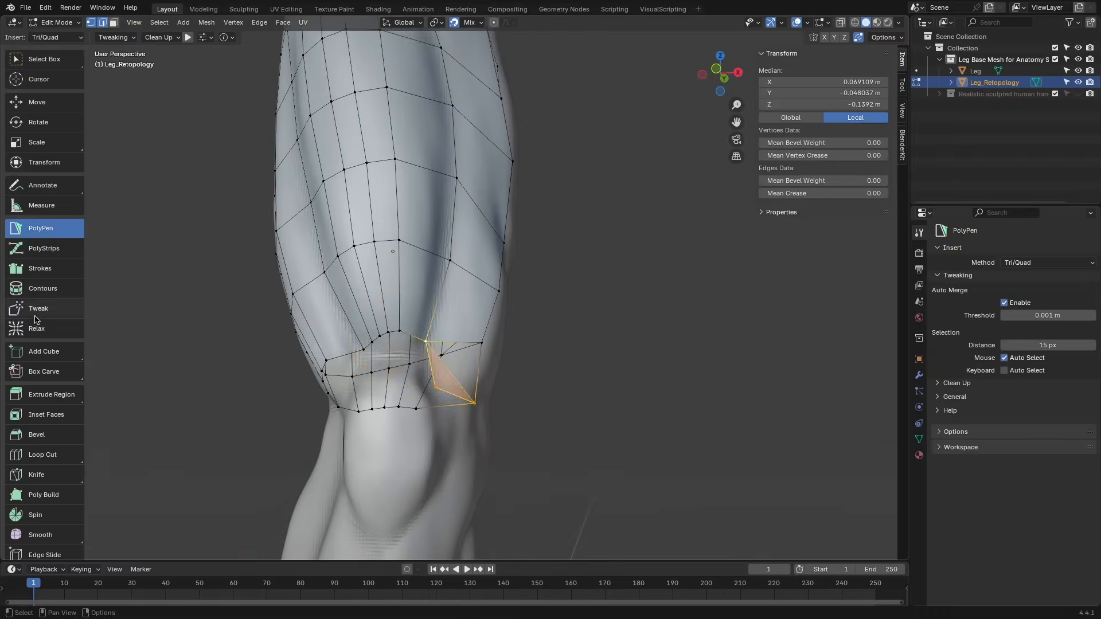
Tweak the vertices around the knee and fill the open area at its side with a PolyPen quad
left_click(35, 316)
middle_click_drag(551, 367, 448, 365)
left_click(41, 229)
mouse_move(550, 367)
middle_mouse_down()
mouse_move(516, 372)
mouse_move(562, 367)
middle_mouse_up()
left_click(569, 323, "ctrl")
Even out the topology above the knee by alternating the Relax and Tweak brushes
left_click(40, 329)
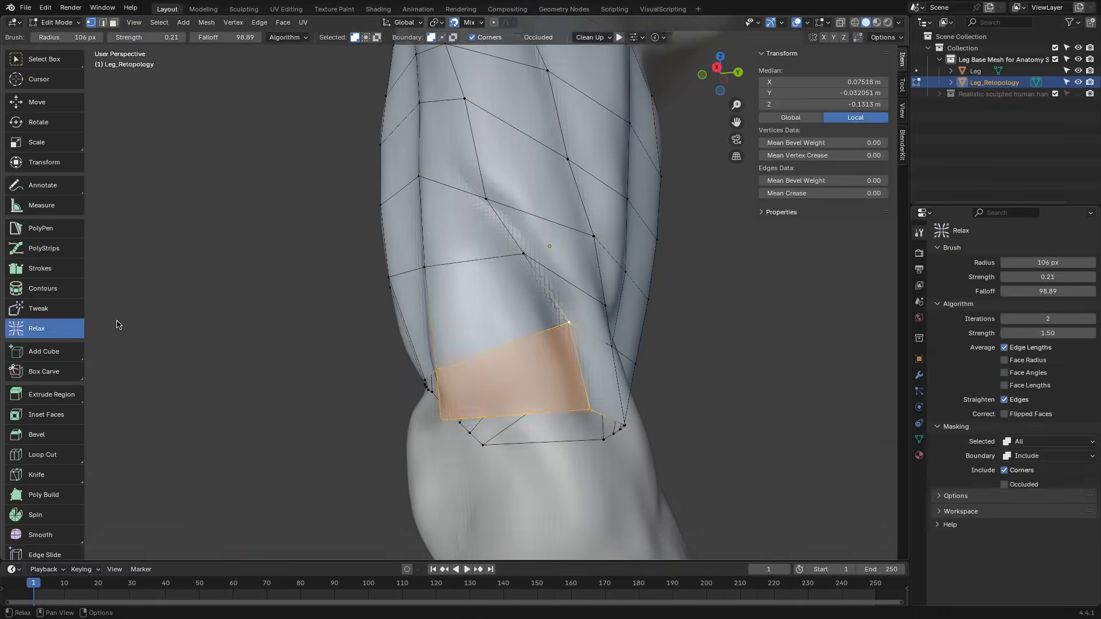
scroll(505, 321, "down", 4)
middle_click_drag(435, 321, 516, 309)
middle_click_drag(459, 229, 516, 247)
left_click(47, 310)
middle_click_drag(459, 333, 402, 332)
left_click(46, 329)
left_click(44, 310)
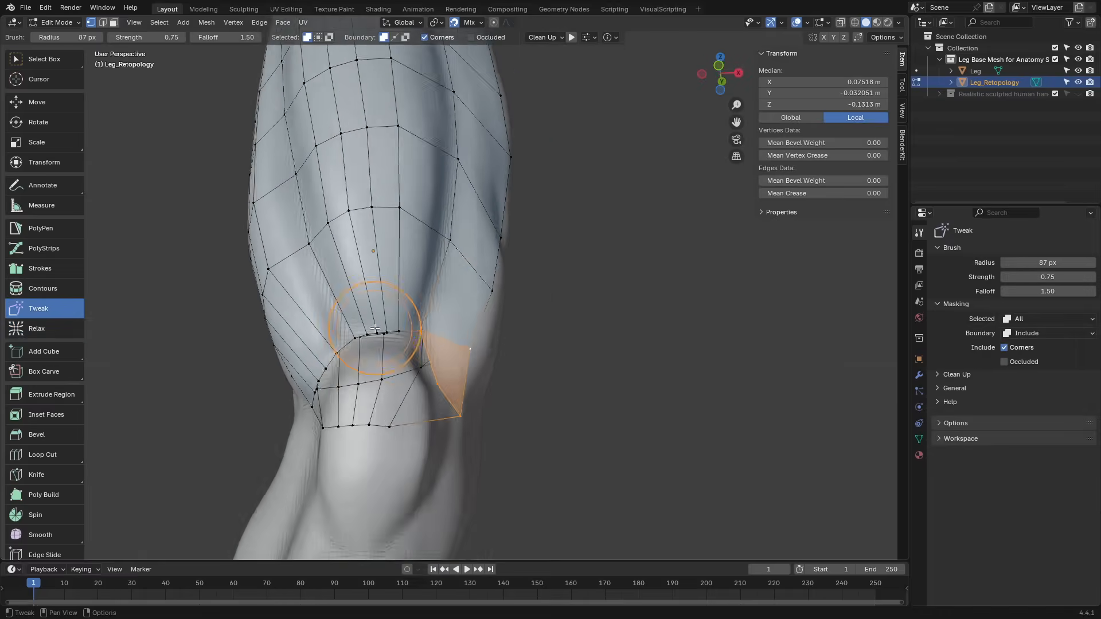
Relax the vertices along the side of the thigh with a downward brush stroke
left_click(37, 328)
middle_click_drag(401, 287, 443, 147)
left_click_drag(452, 170, 465, 275)
Spread the side vertices above the knee apart with the Tweak brush and return to the Relax brush
left_click(40, 310)
scroll(455, 289, "up", 2)
left_click_drag(511, 395, 544, 393)
left_click_drag(484, 396, 453, 402)
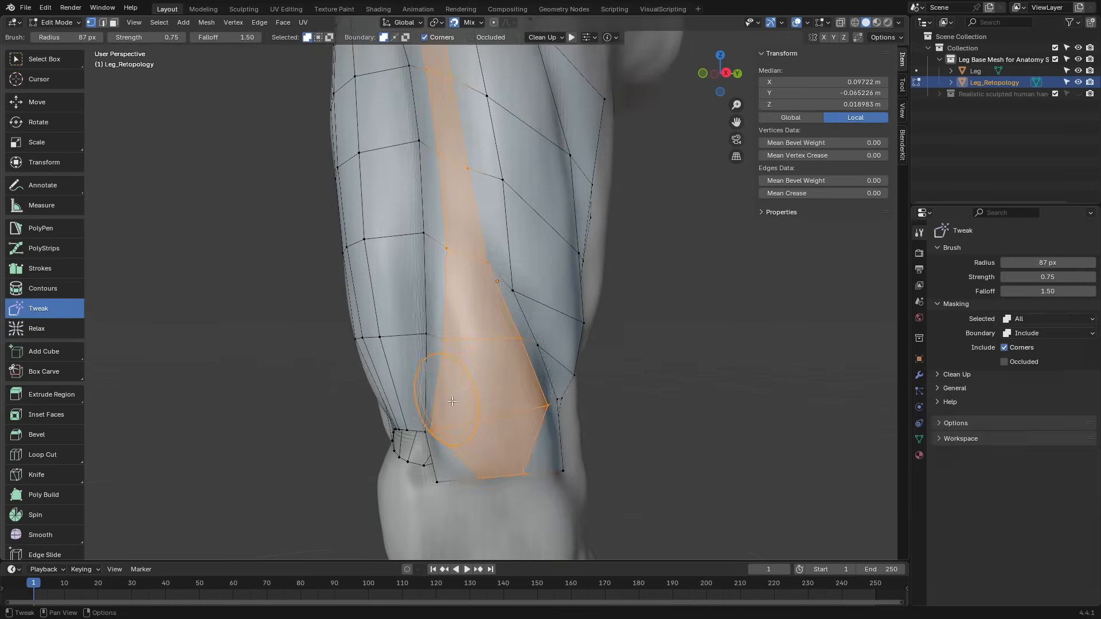
scroll(440, 241, "down", 4)
left_click(37, 328)
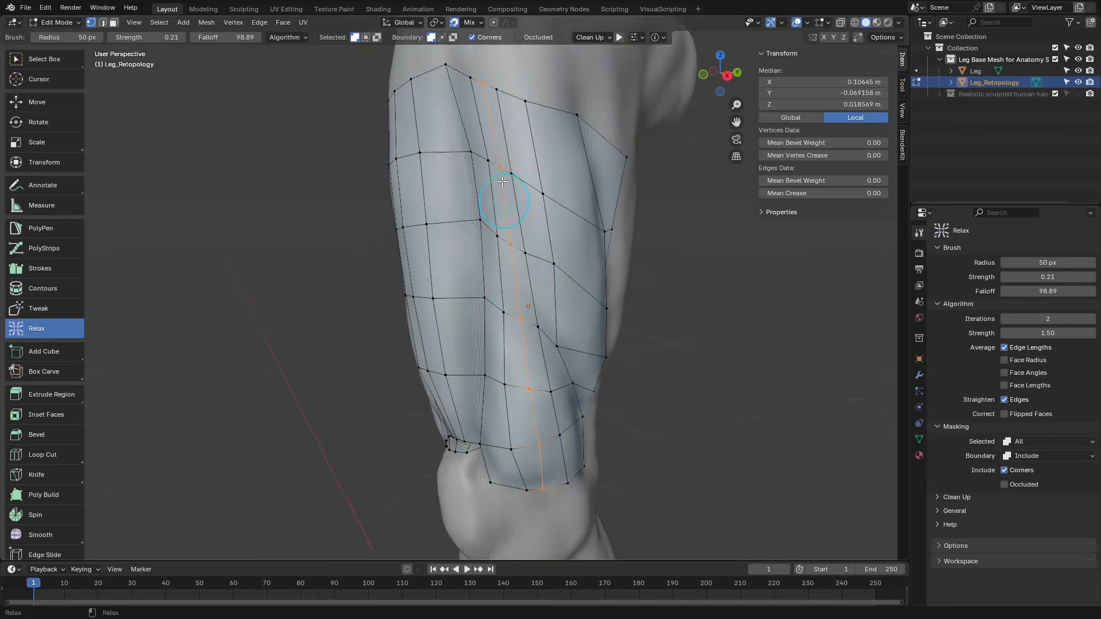
middle_click_drag(459, 287, 516, 258)
scroll(597, 384, "up", 3)
scroll(597, 385, "down", 3)
middle_click_drag(597, 385, 576, 230)
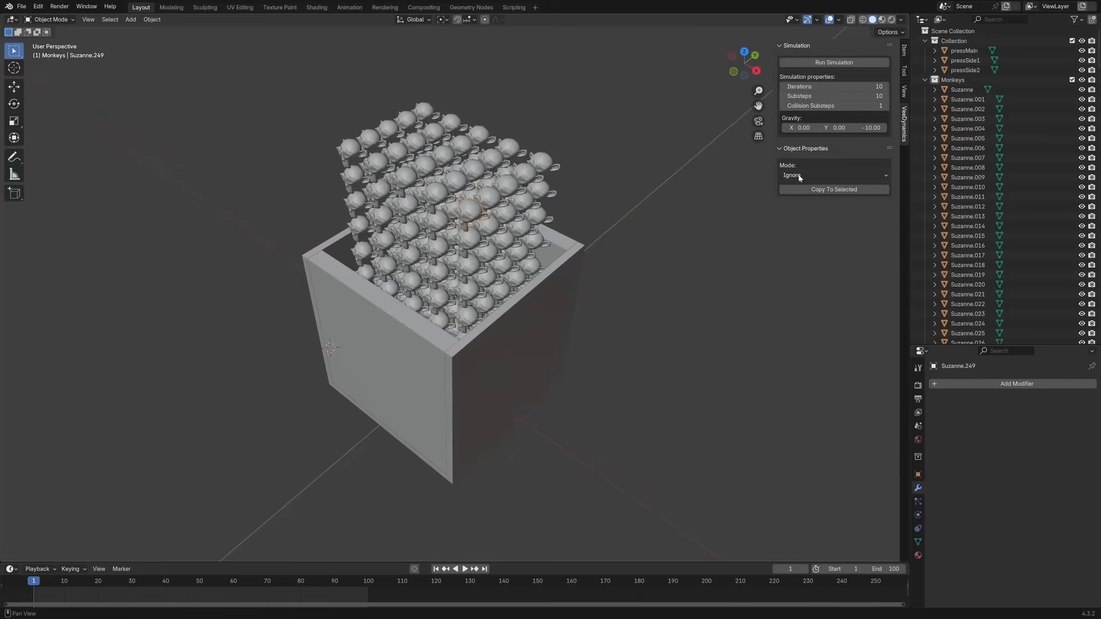
Set the monkey's simulation mode to Elastic Body, select all objects in the Monkeys collection, and display scene statistics in the viewport
left_click(799, 176)
left_click(803, 188)
right_click(958, 84)
left_click(946, 83)
left_click(839, 19)
left_click(803, 69)
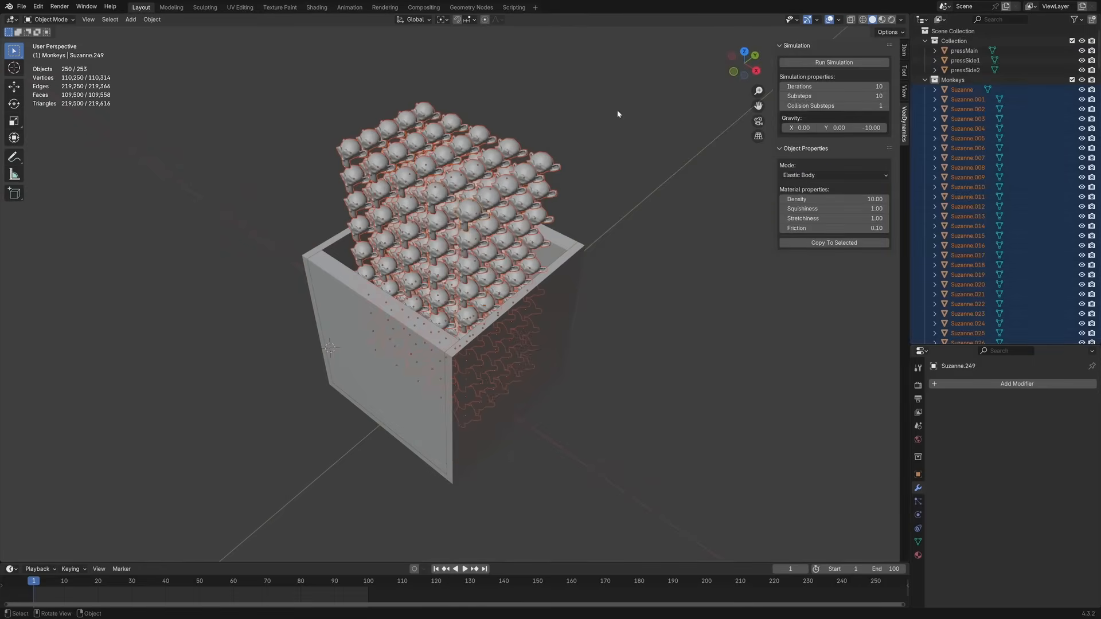
Set the press walls to Collider and keyframe the two side plates at frame 20 and, moved inward, at frame 50
left_click(574, 275)
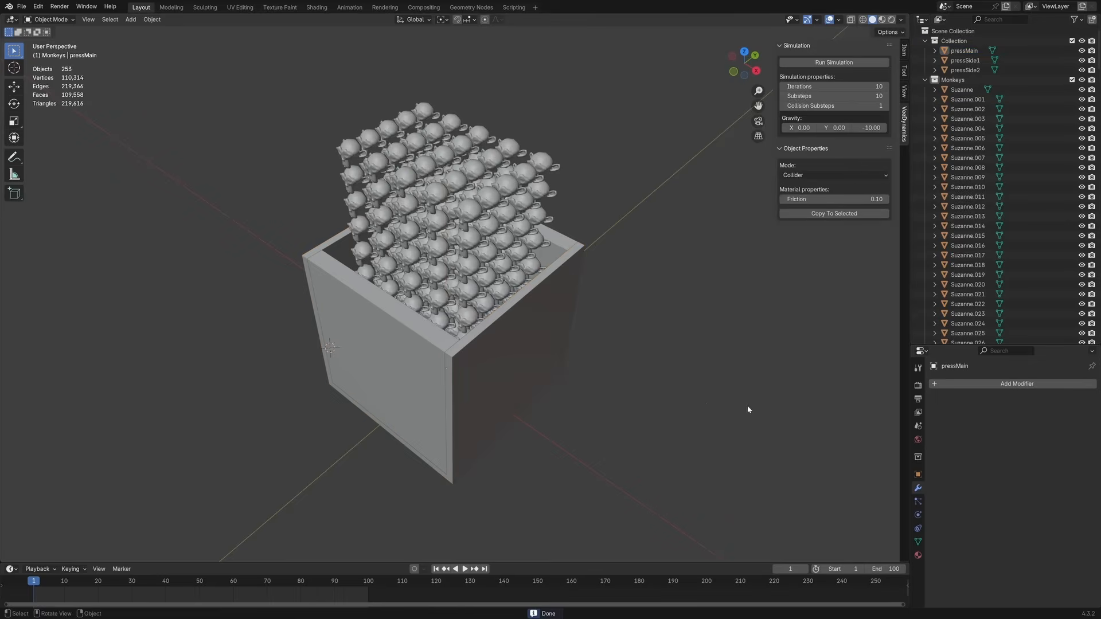
middle_click_drag(640, 527, 389, 337)
key("space")
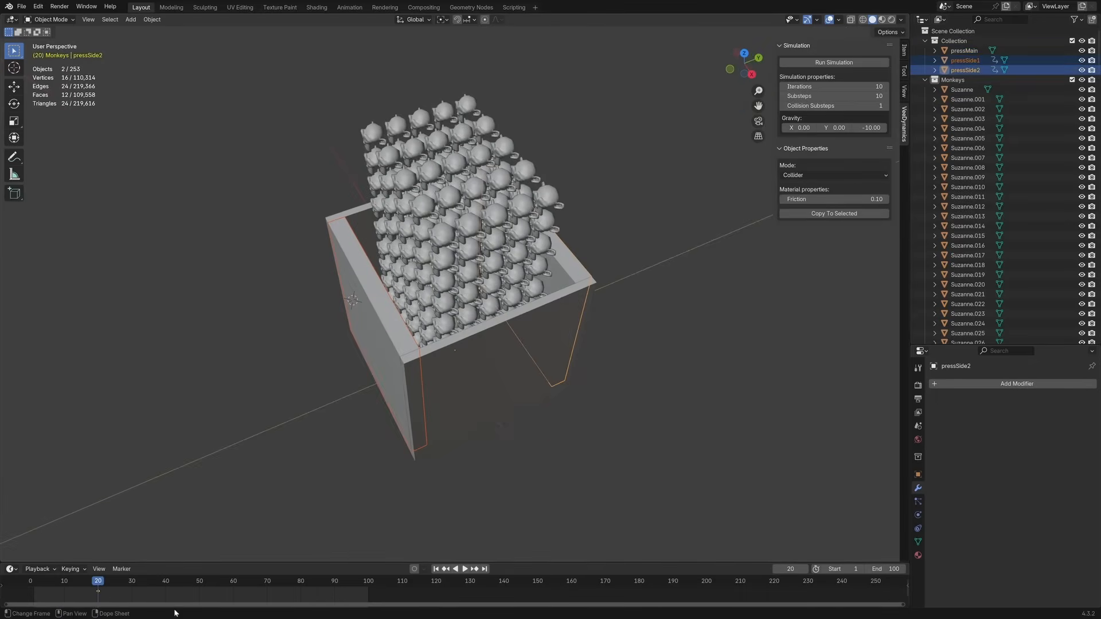
key("s")
key("x")
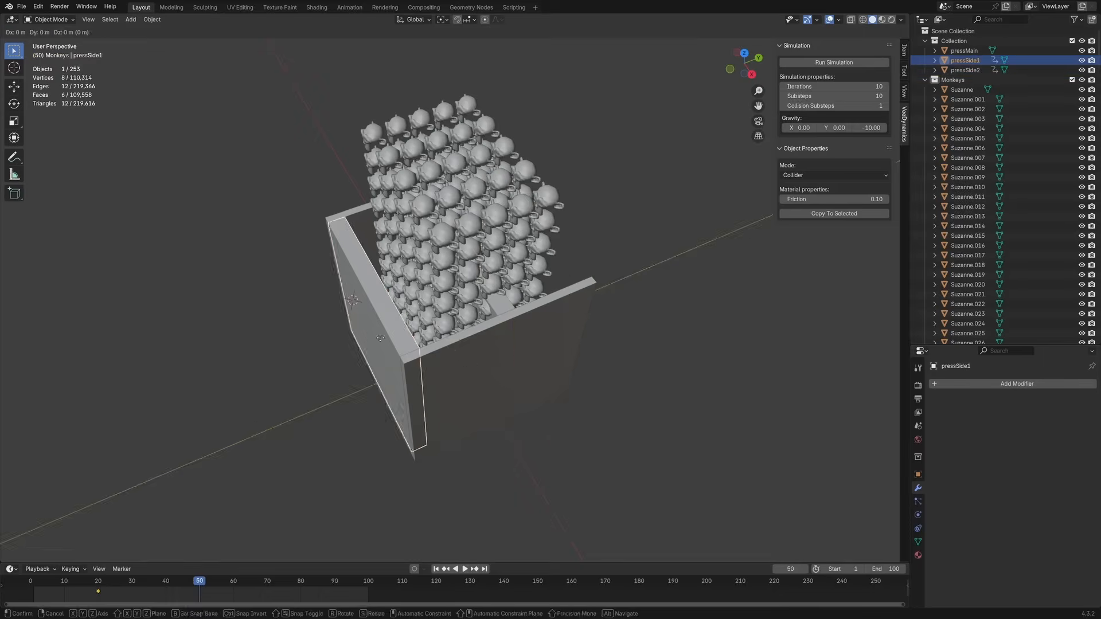
Duplicate the side plates' open and closed keyframes to about frames 70 and 97, and set the end frame to 150
left_click(99, 592)
key("shift+d")
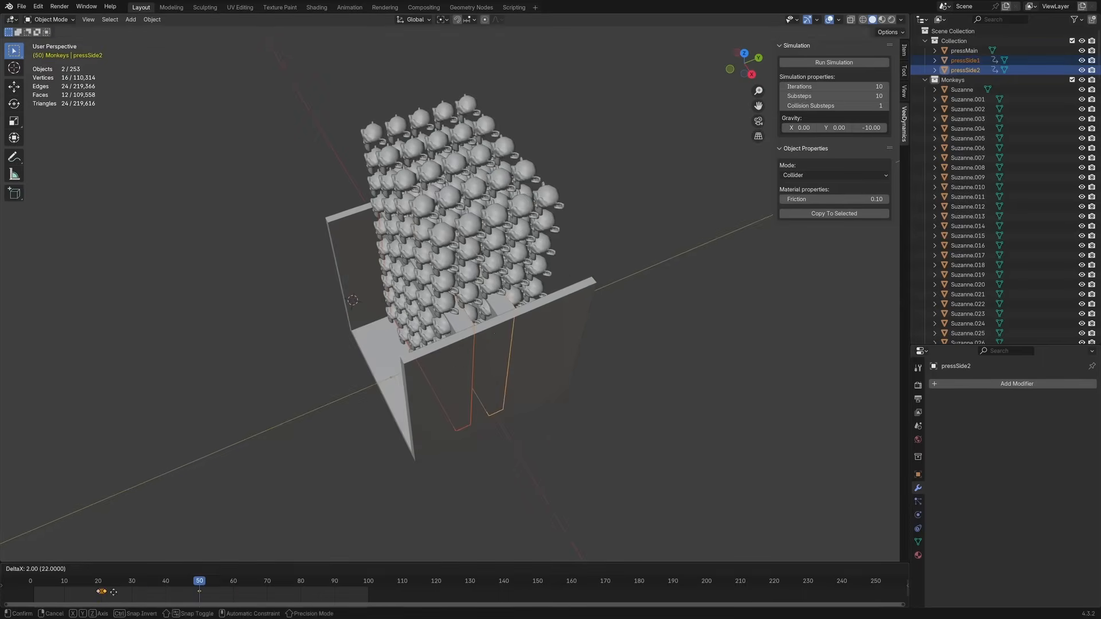
left_click(273, 607)
key("shift+d")
left_click(318, 602)
left_click(873, 569)
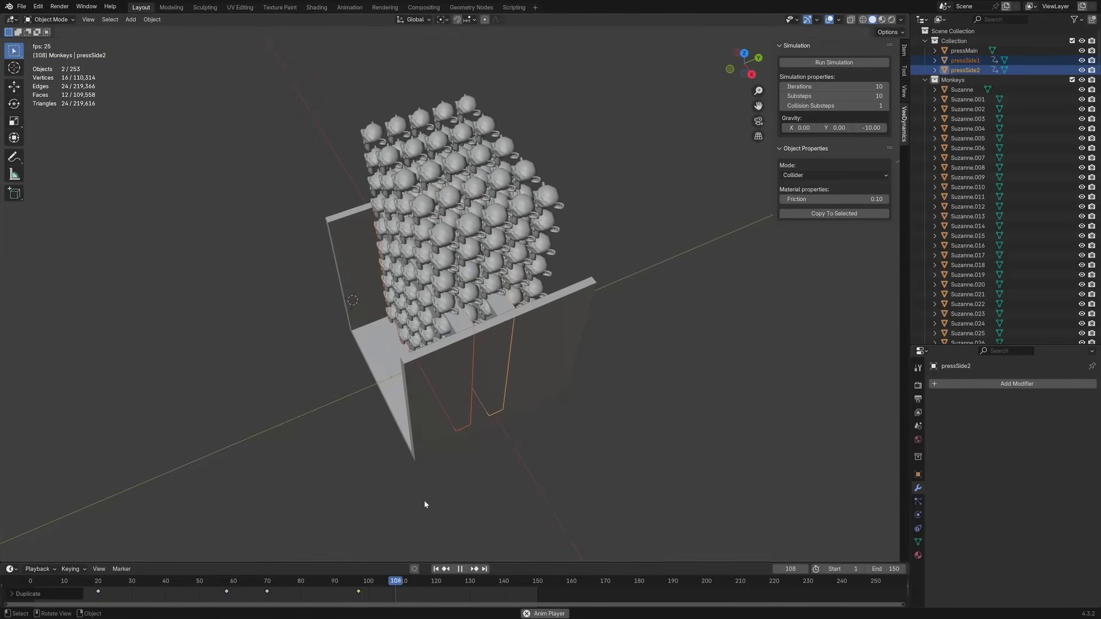
Repeat the press motion by copying the keyframes at frames 70 and 97 to about frames 113 and 135, and play it back
key("space")
left_click(267, 593)
key("shift+d")
left_click(413, 599)
left_click(358, 592)
key("shift+d")
left_click(488, 593)
key("space")
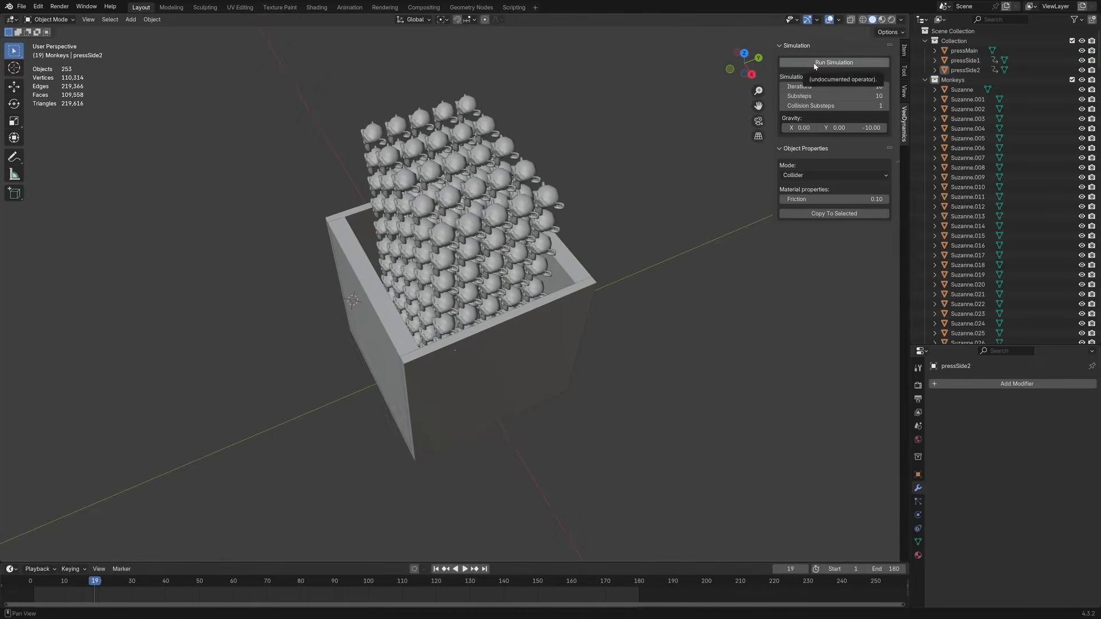
Run the simulation to vd-introduction.usdc and check it from several angles in the VeeDynamics preview before closing it
left_click(815, 64)
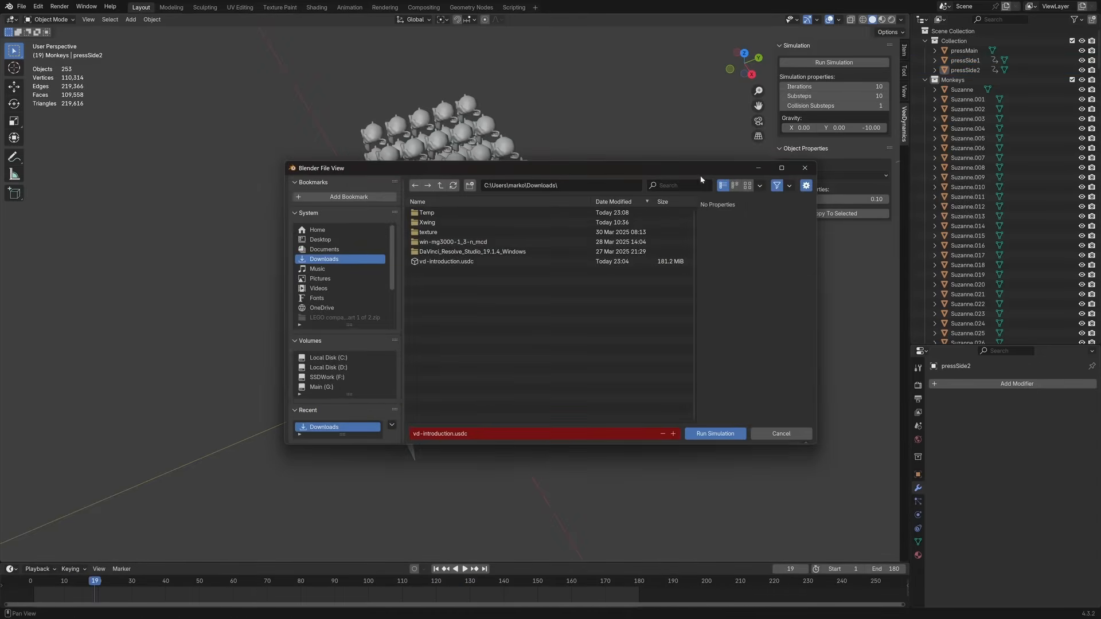
left_click(724, 436)
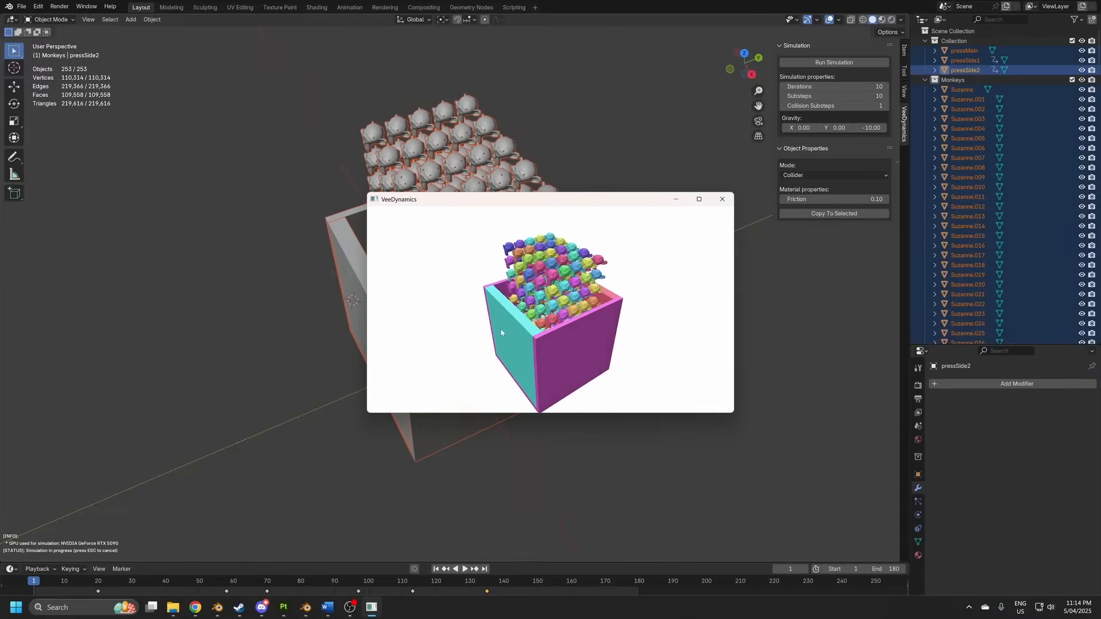
left_click_drag(501, 333, 539, 357)
scroll(559, 346, "down", 5)
middle_click_drag(559, 346, 489, 359)
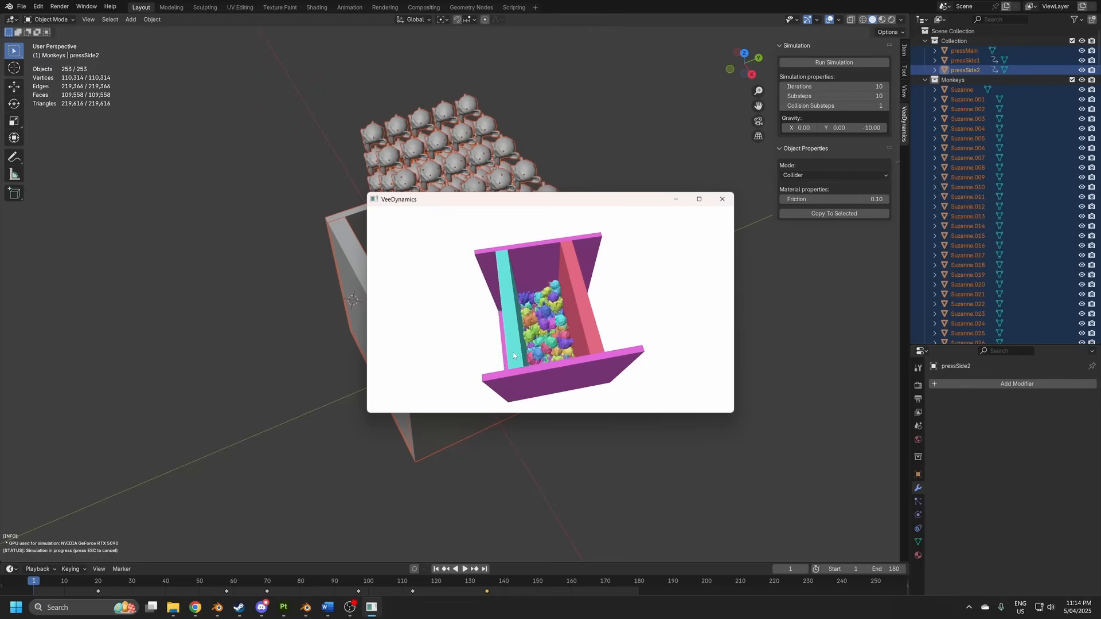
left_click(722, 199)
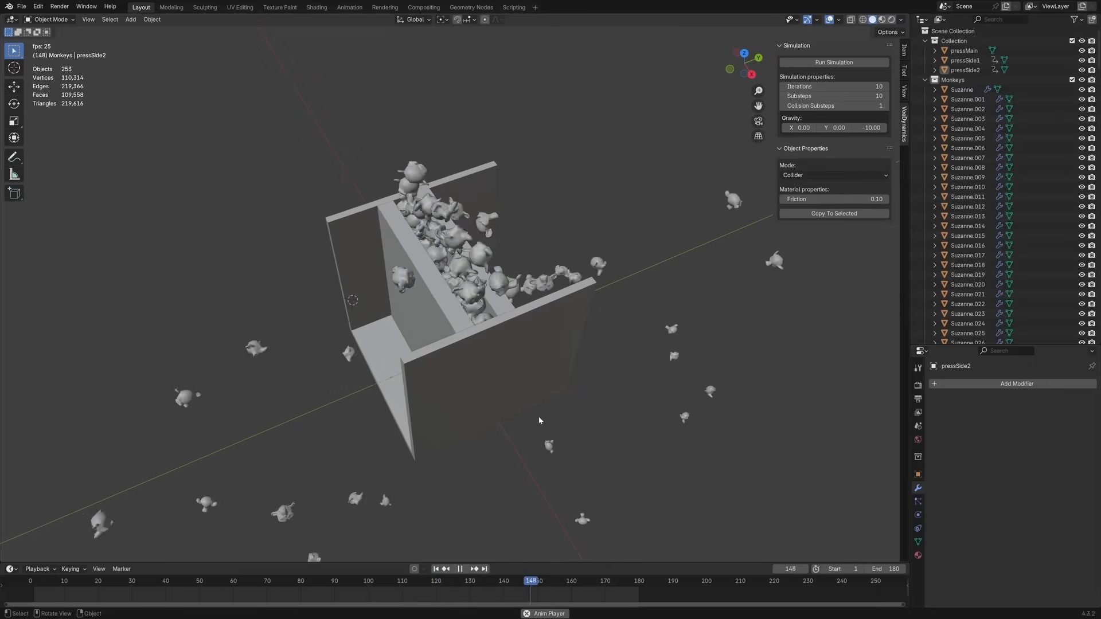
Play the simulated monkeys, display the press side plate as Wire, and scrub forward from frame 84 to inspect the squeeze
middle_click_drag(546, 421, 592, 407)
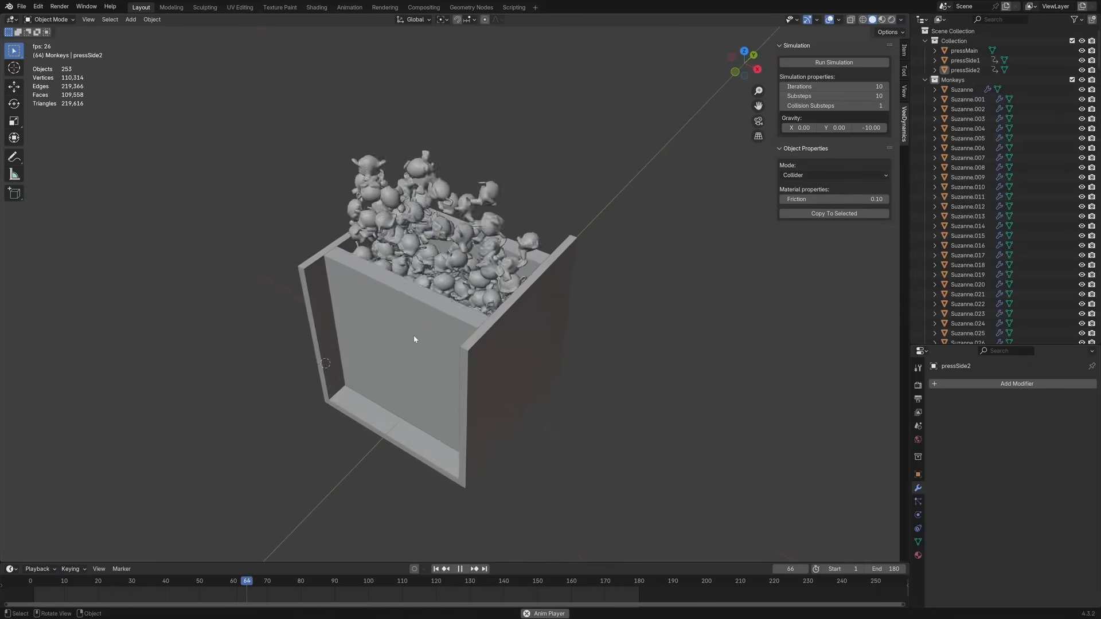
key("space")
key("Escape")
key("shift+space")
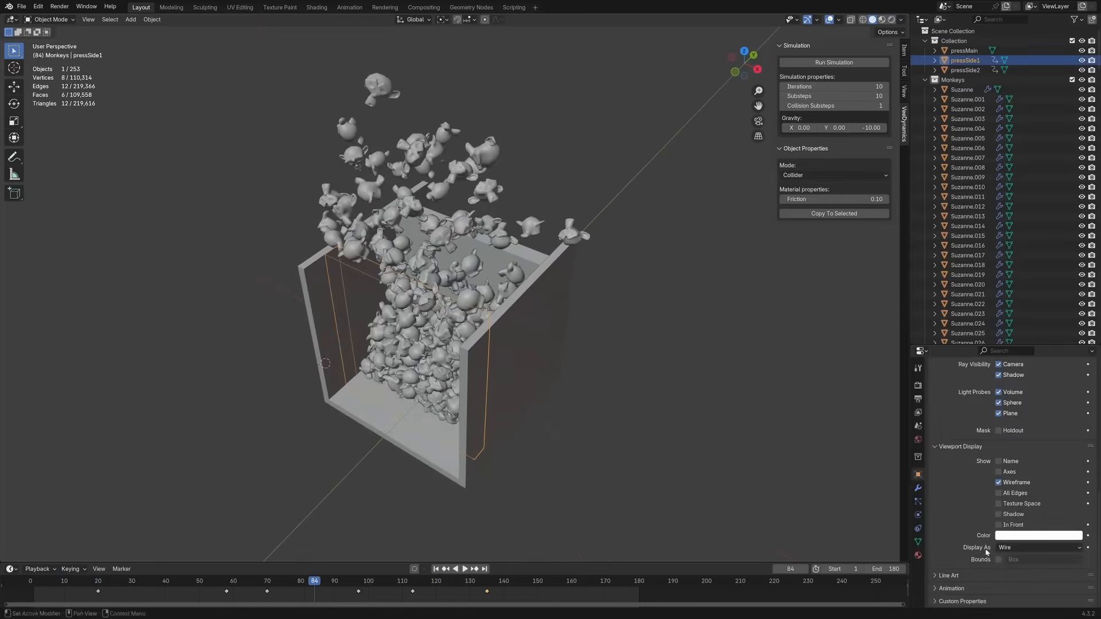
mouse_move(568, 415)
middle_mouse_down()
mouse_move(582, 394)
mouse_move(574, 401)
middle_mouse_up()
left_click_drag(316, 583, 345, 583)
scroll(408, 458, "up", 3)
middle_click_drag(409, 457, 526, 289)
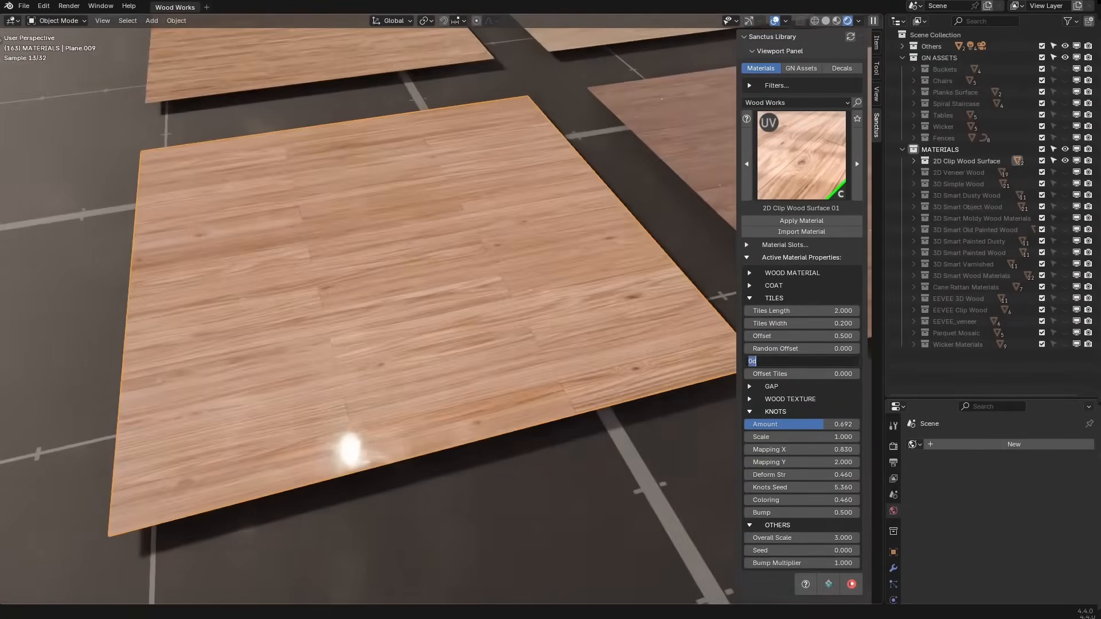
Adjust the wood floor's tile settings and set the middle plank's Texture Contrast to 0.527, Rings Scale to 9.400, Along grain Scale to 0.960 and a higher Random Center
left_click_drag(786, 361, 801, 365)
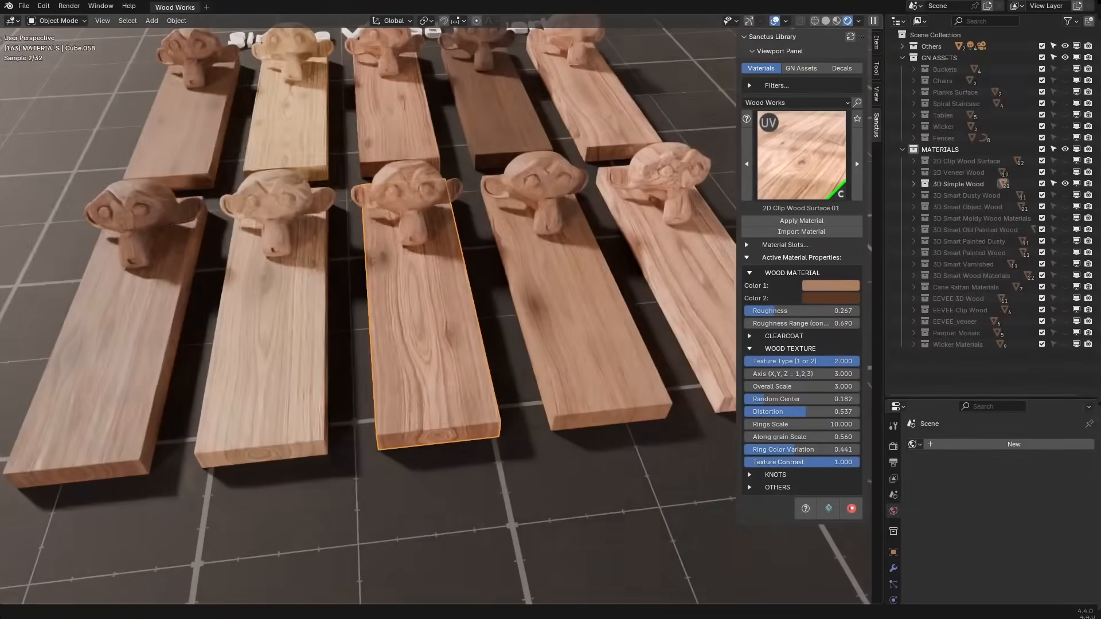
left_click_drag(803, 462, 763, 463)
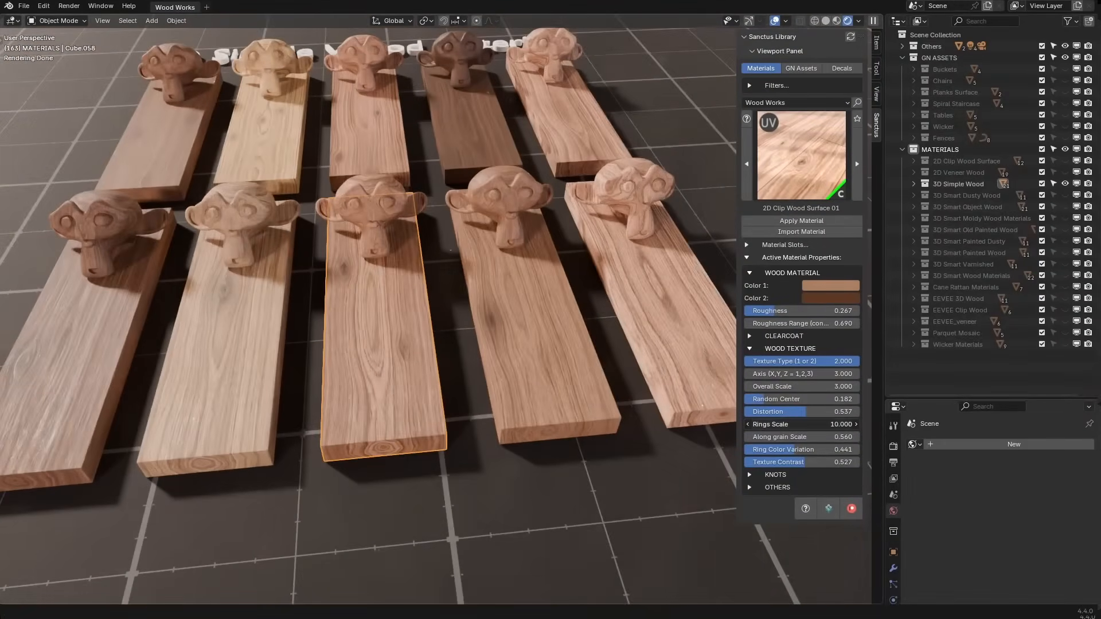
left_click_drag(803, 424, 826, 440)
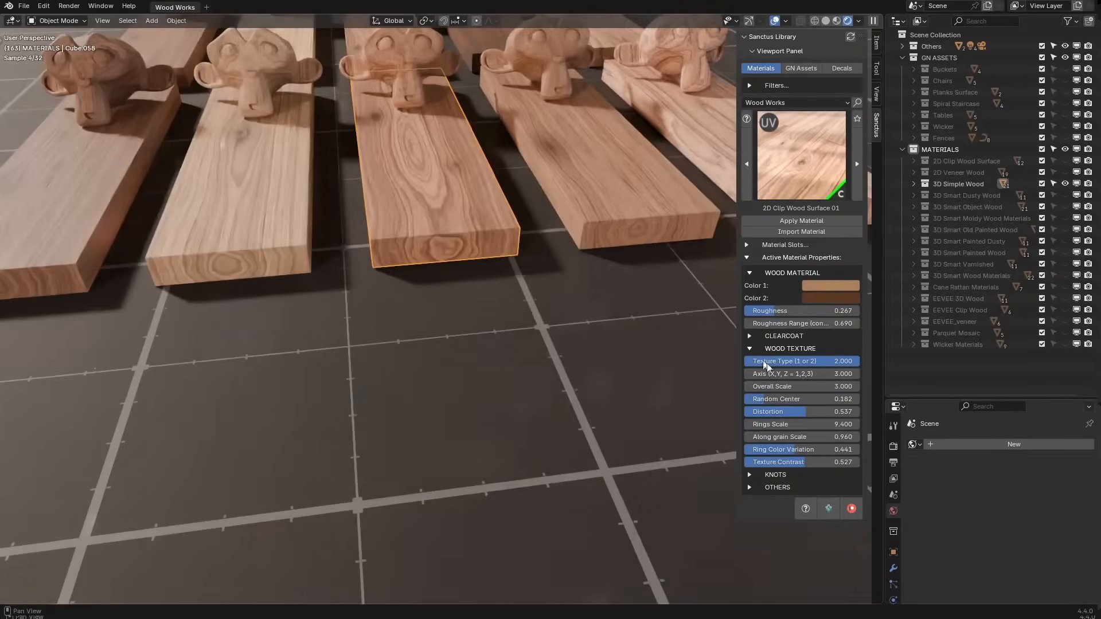
left_click_drag(768, 399, 791, 399)
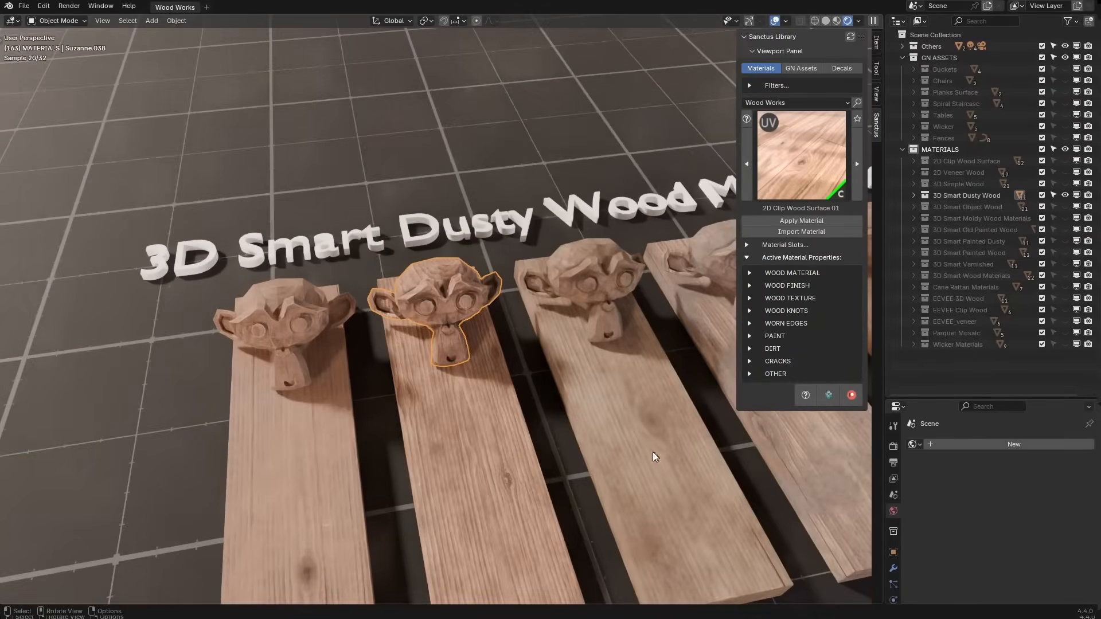
Isolate a 3D Smart Old Painted Wood plank, set its paint Noise Factor to 1.000, and slightly lower its Paint Cover
middle_click_drag(654, 457, 558, 439)
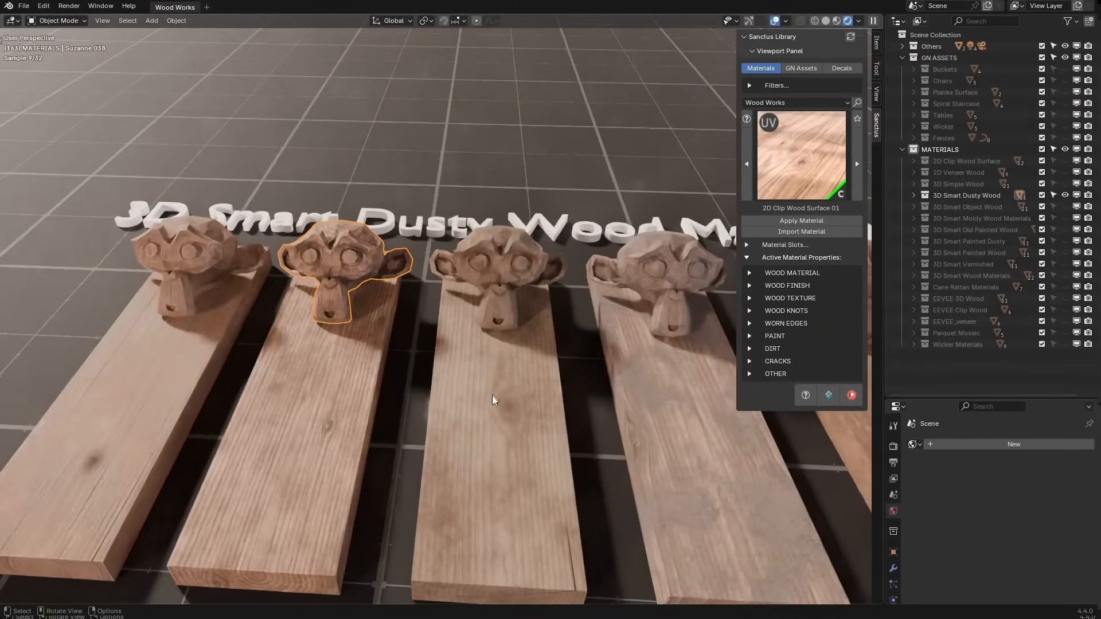
left_click(760, 318)
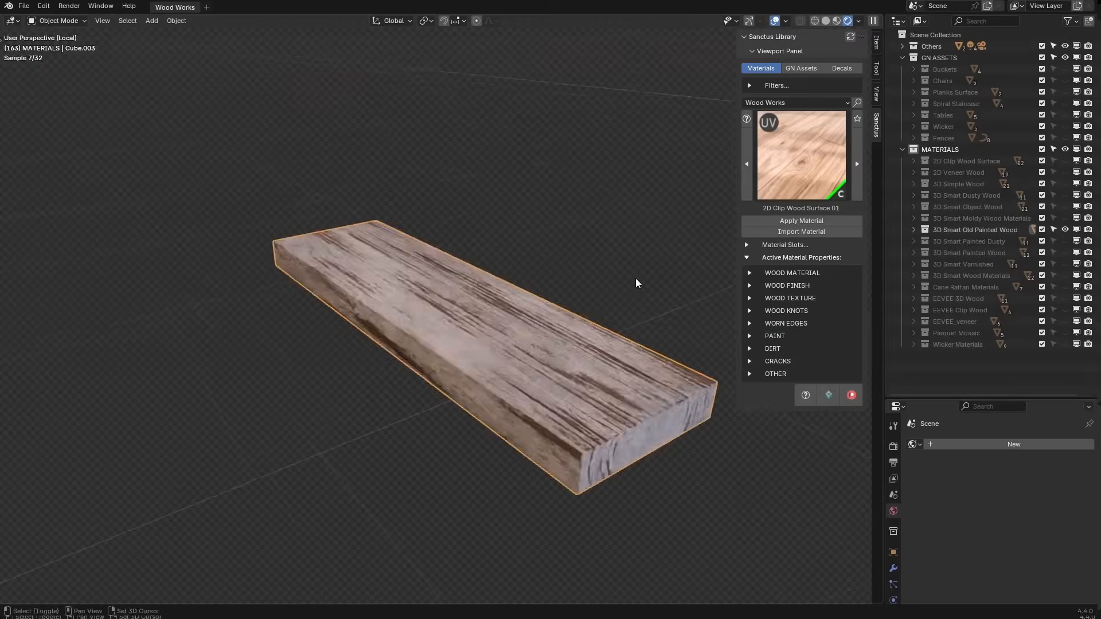
middle_click_drag(637, 283, 426, 283)
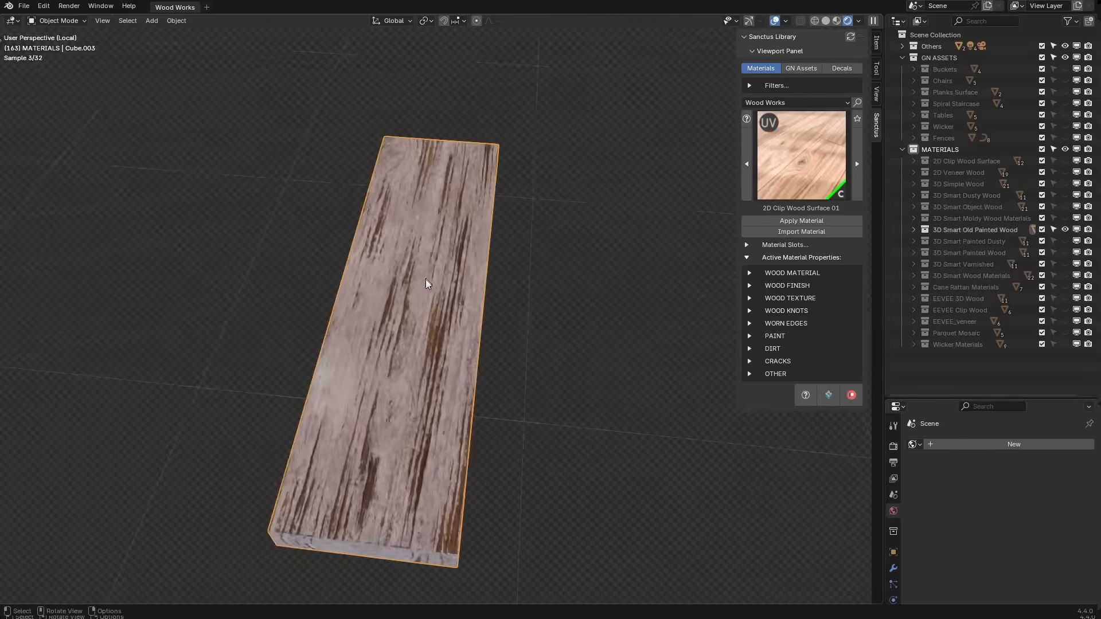
scroll(444, 221, "up", 5)
middle_click_drag(349, 167, 608, 286)
middle_click_drag(555, 398, 525, 396)
left_click_drag(823, 412, 860, 413)
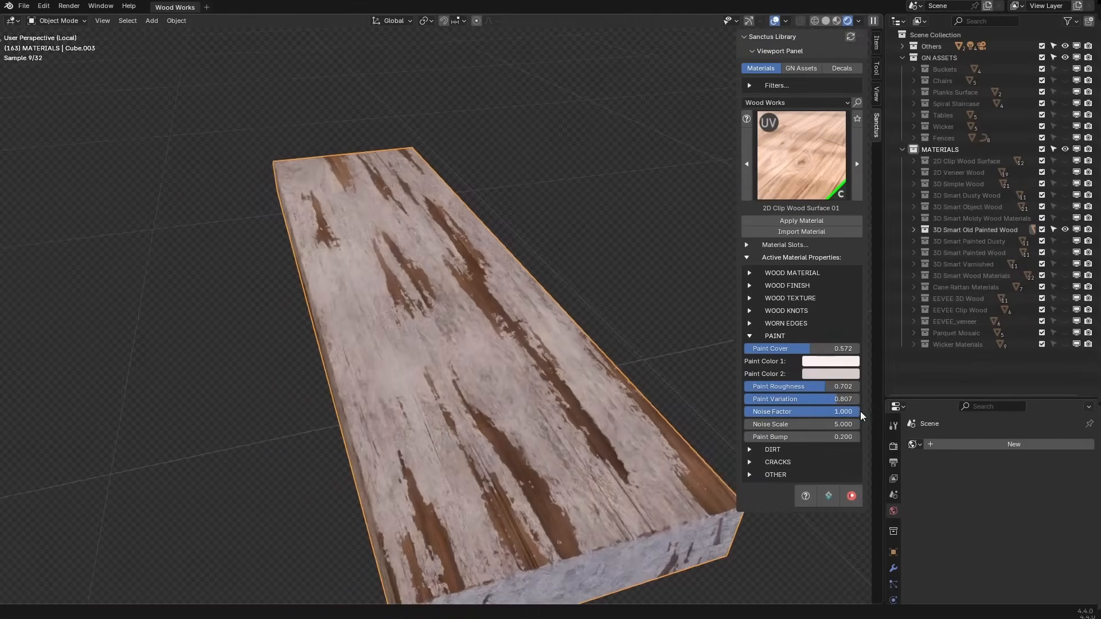
left_click_drag(813, 349, 804, 349)
mouse_move(459, 404)
middle_mouse_down()
mouse_move(511, 400)
mouse_move(511, 353)
mouse_move(389, 359)
middle_mouse_up()
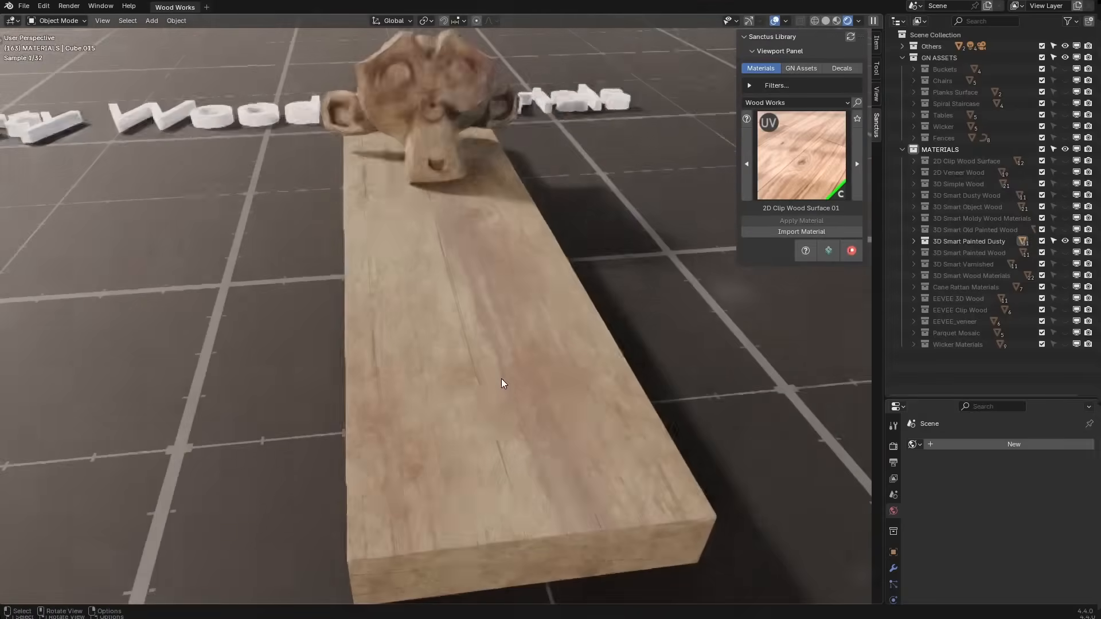
middle_click_drag(501, 468, 490, 280)
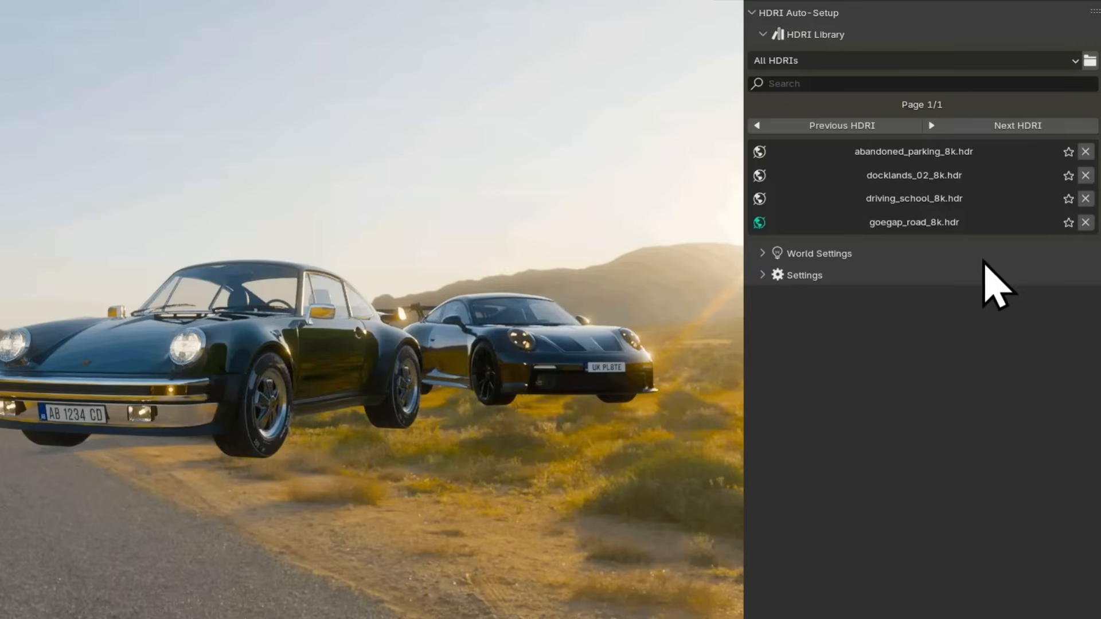
Turn on Ground Projection and switch the background through the driving_school, docklands_02, abandoned_parking and goegap_road HDRIs
left_click(895, 254)
left_click(878, 281)
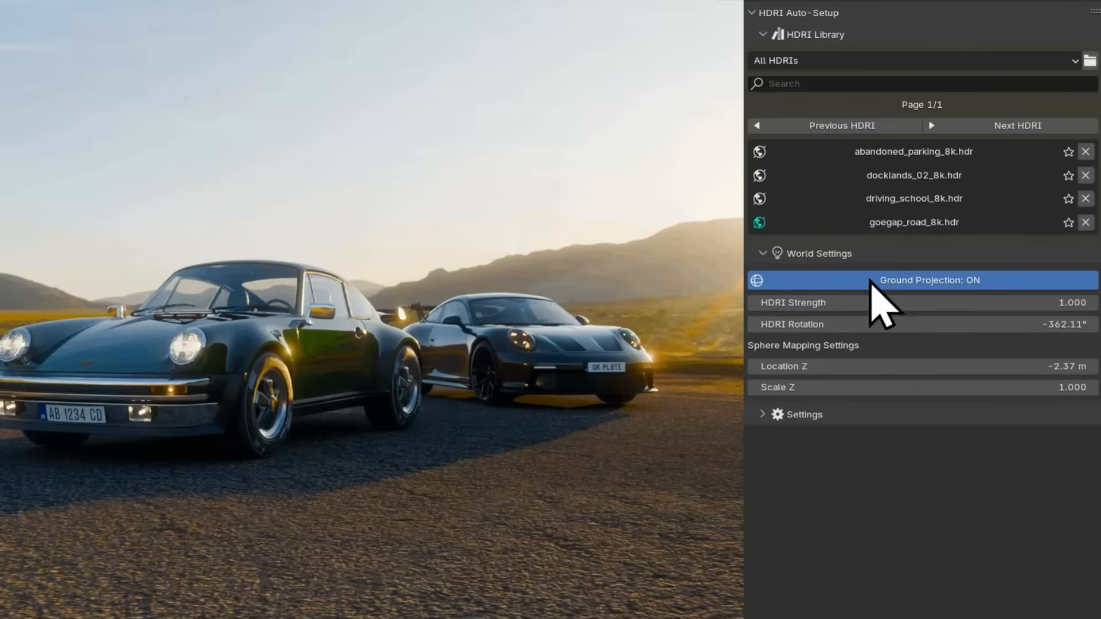
left_click(762, 200)
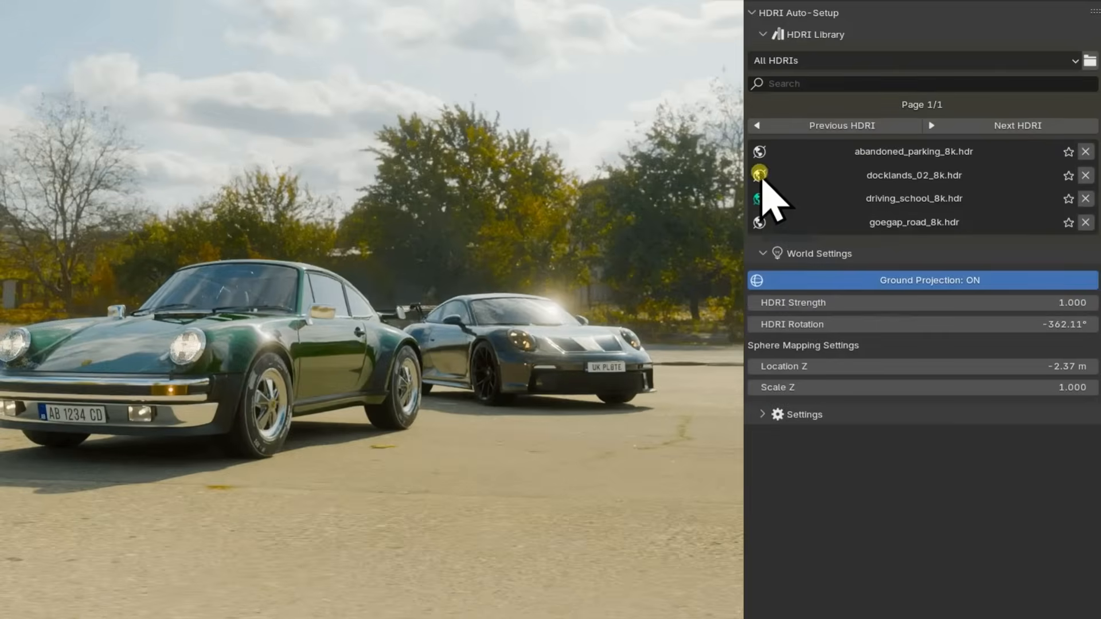
left_click(760, 174)
left_click(761, 152)
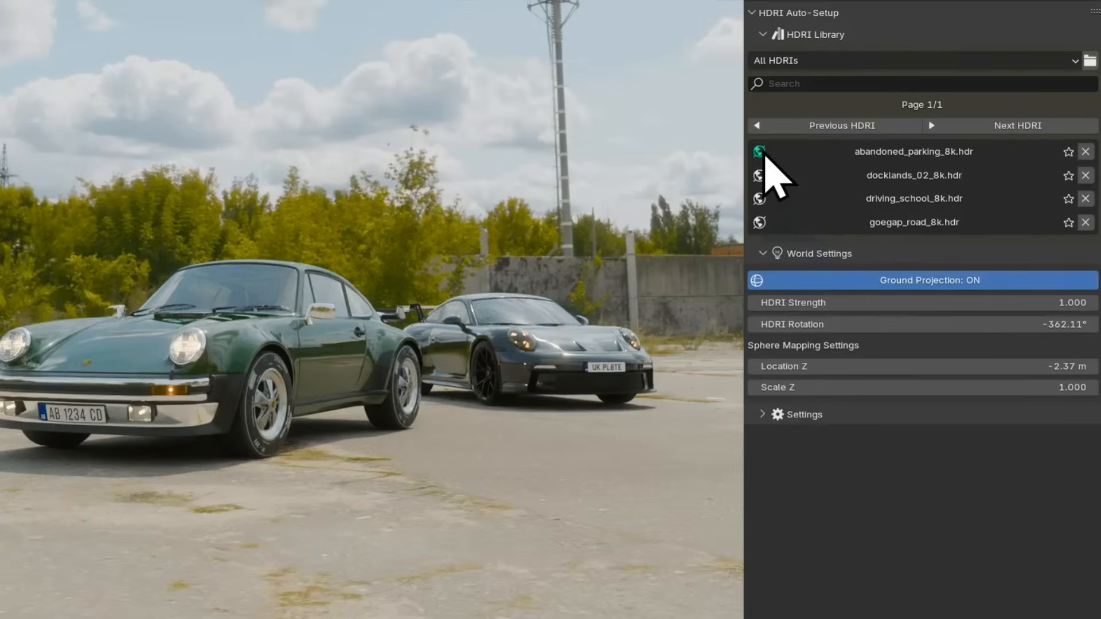
left_click(760, 223)
left_click(776, 255)
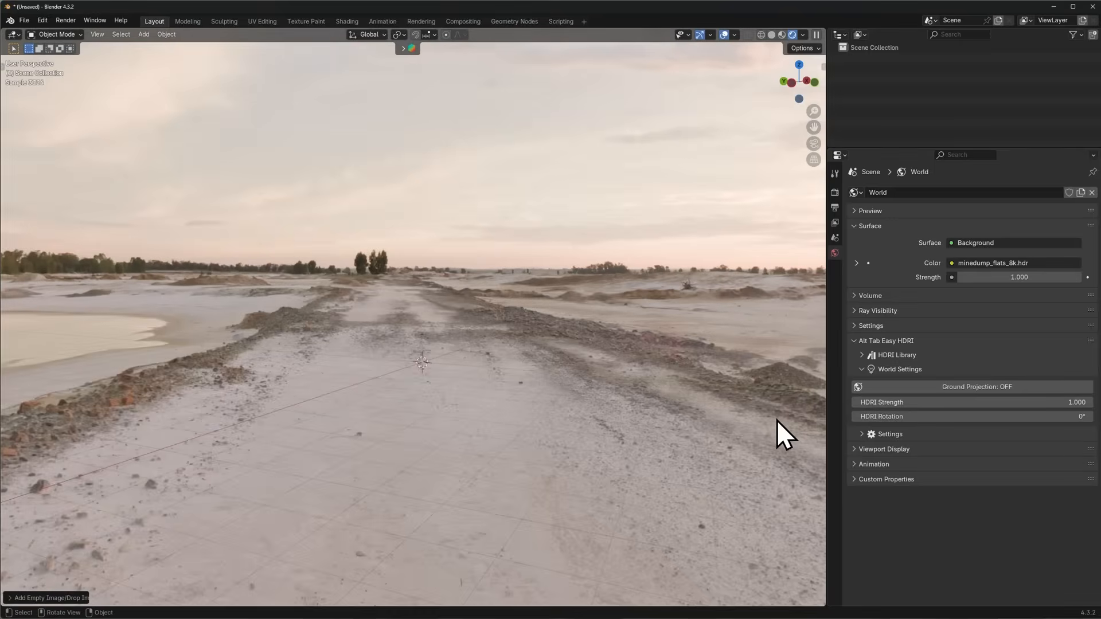
Rotate the minedump_flats_8k.hdr environment to -54°, trying the rotation in both rendered and material preview shading
left_click_drag(975, 417, 1055, 417)
left_click(784, 36)
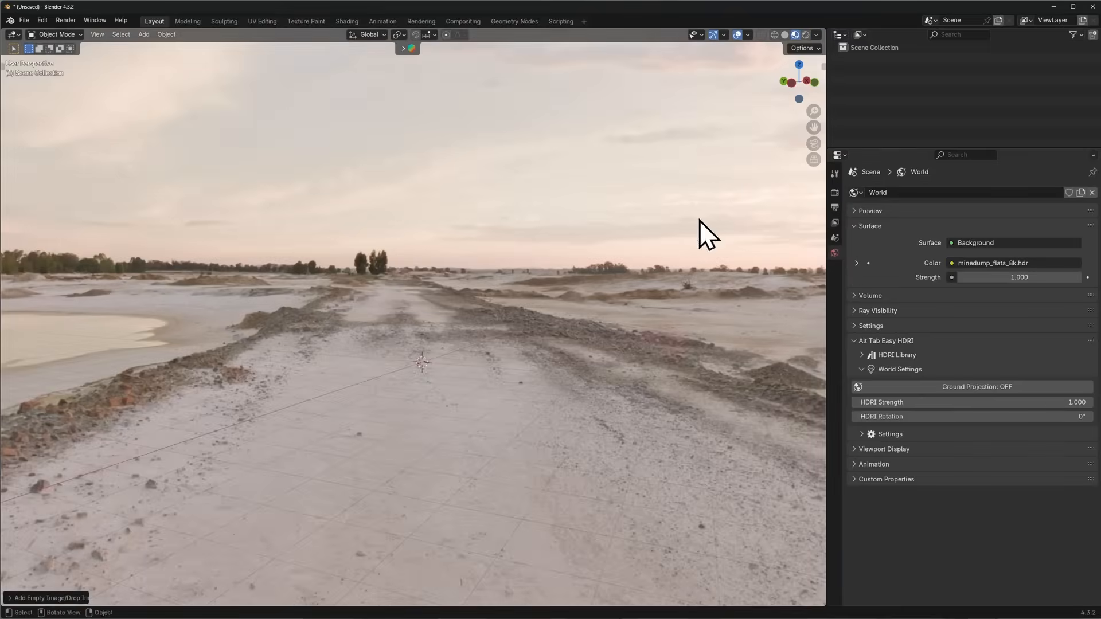
mouse_move(975, 417)
left_mouse_down()
mouse_move(941, 417)
mouse_move(1021, 403)
left_mouse_up()
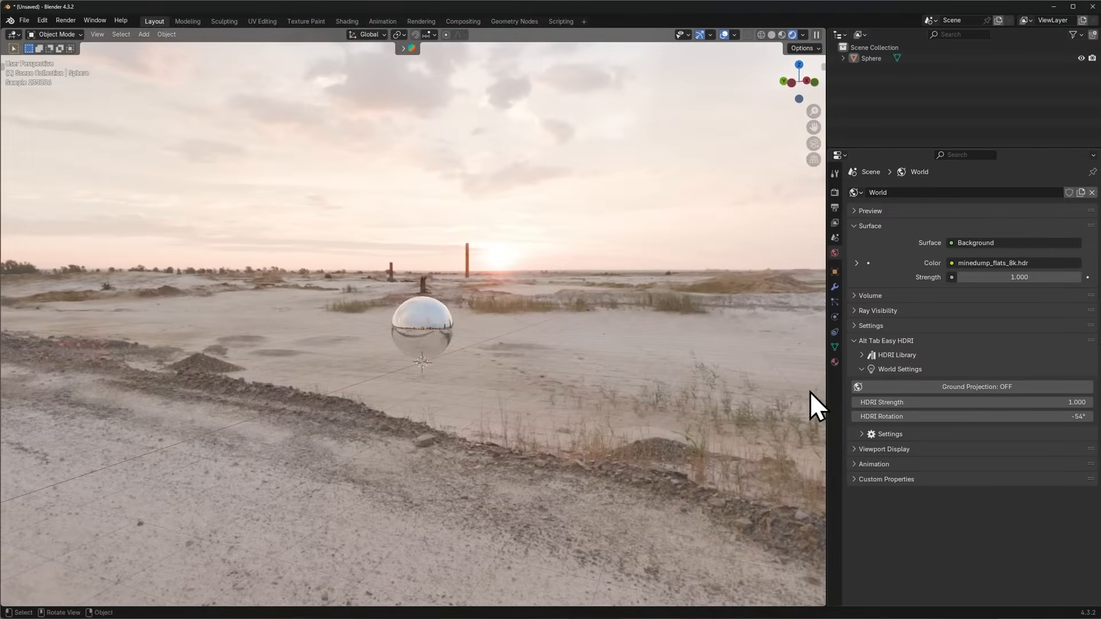
middle_click_drag(810, 391, 836, 383)
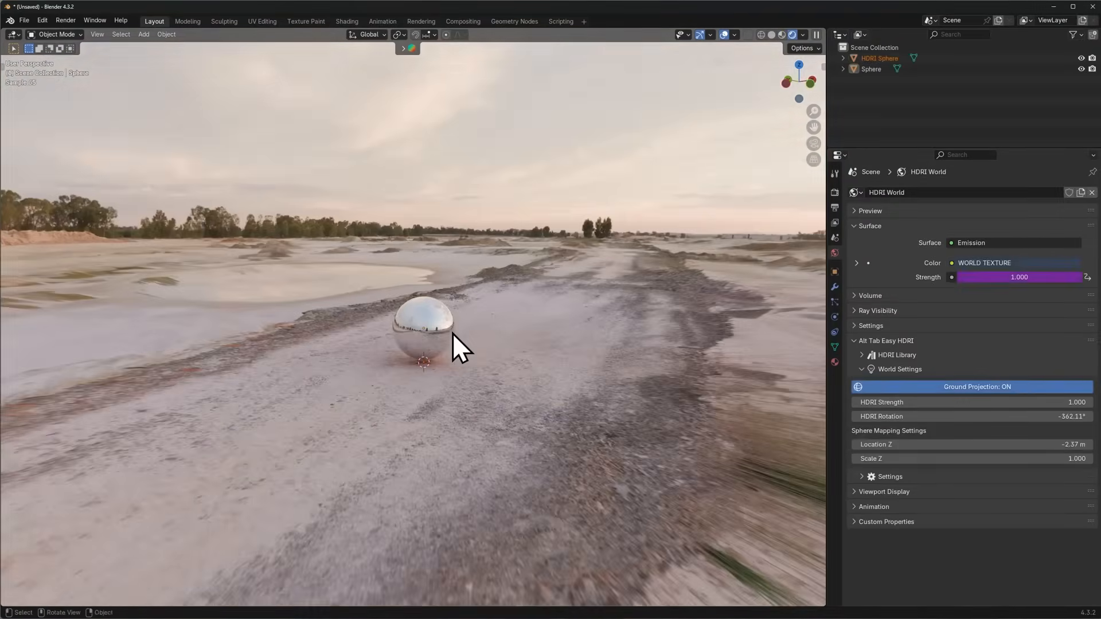
Select the reflective sphere and try a different Scale Z for the ground-projected HDRI dome
left_click(452, 333)
middle_click_drag(453, 333, 533, 297)
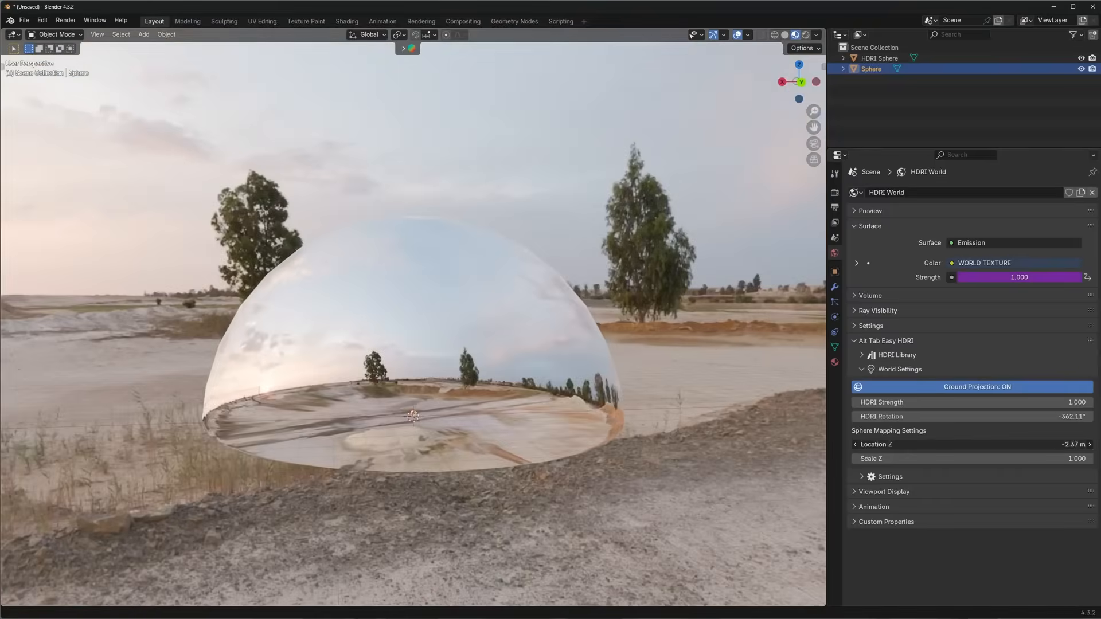
mouse_move(975, 459)
left_mouse_down()
mouse_move(952, 459)
mouse_move(986, 459)
left_mouse_up()
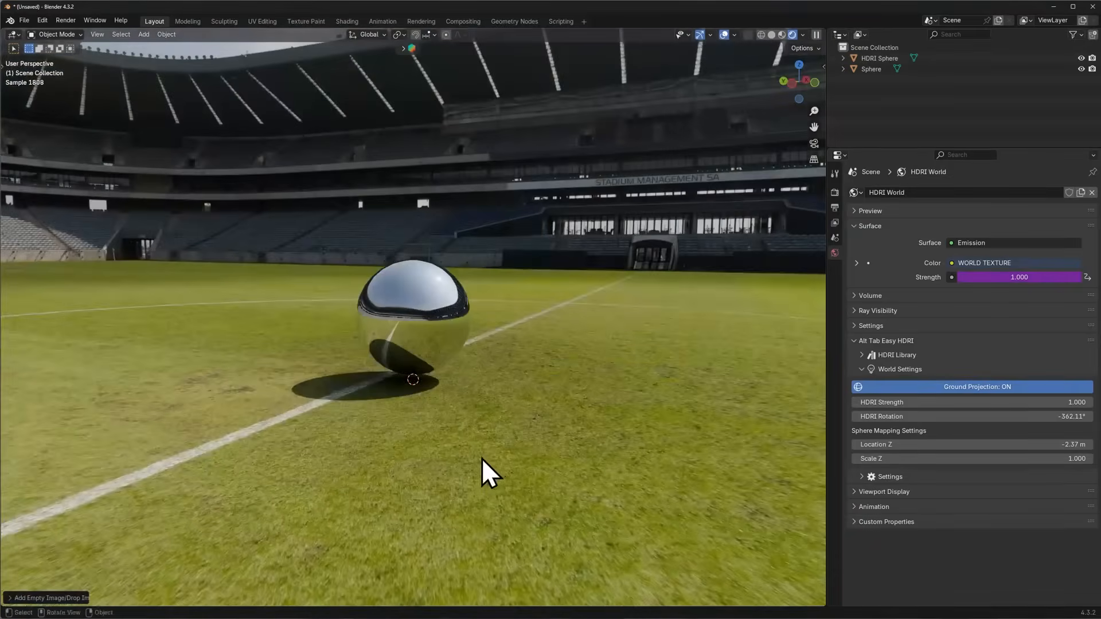
Switch the ground-projected background to orlando_stadium_8k.hdr and then mall_parking_lot_8k.hdr from the HDRI library
left_click(898, 369)
left_click(897, 355)
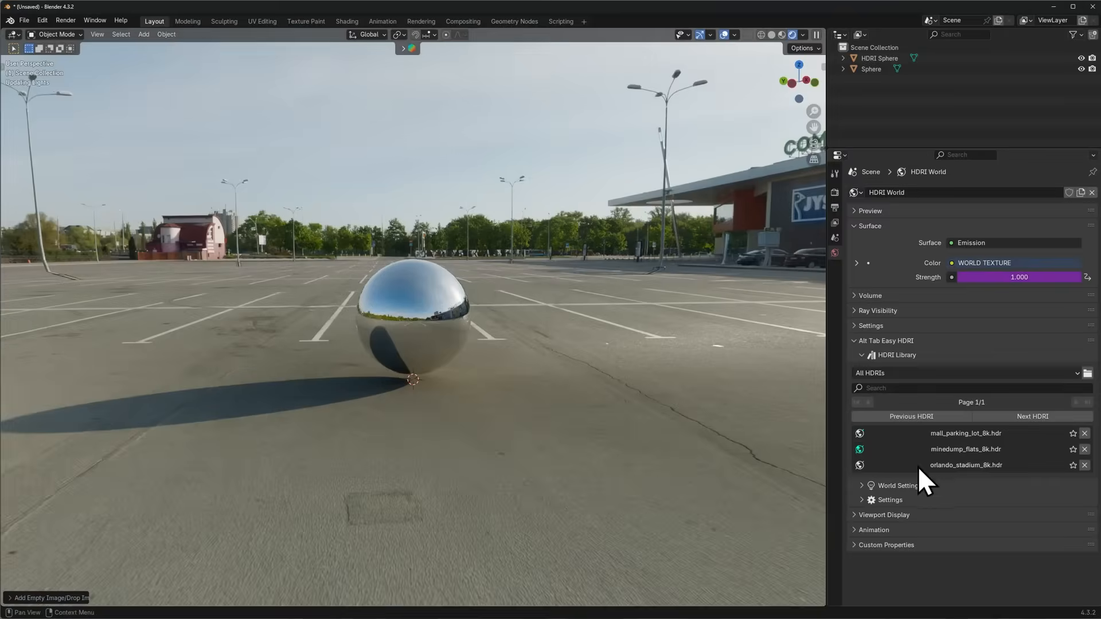
left_click(918, 466)
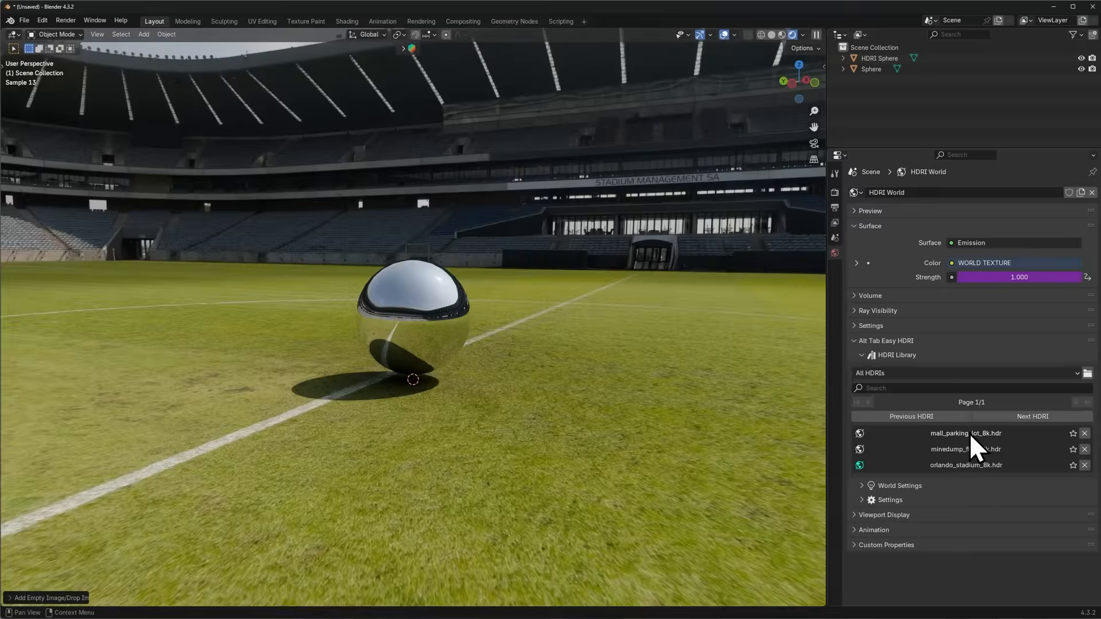
left_click(970, 434)
left_click(890, 374)
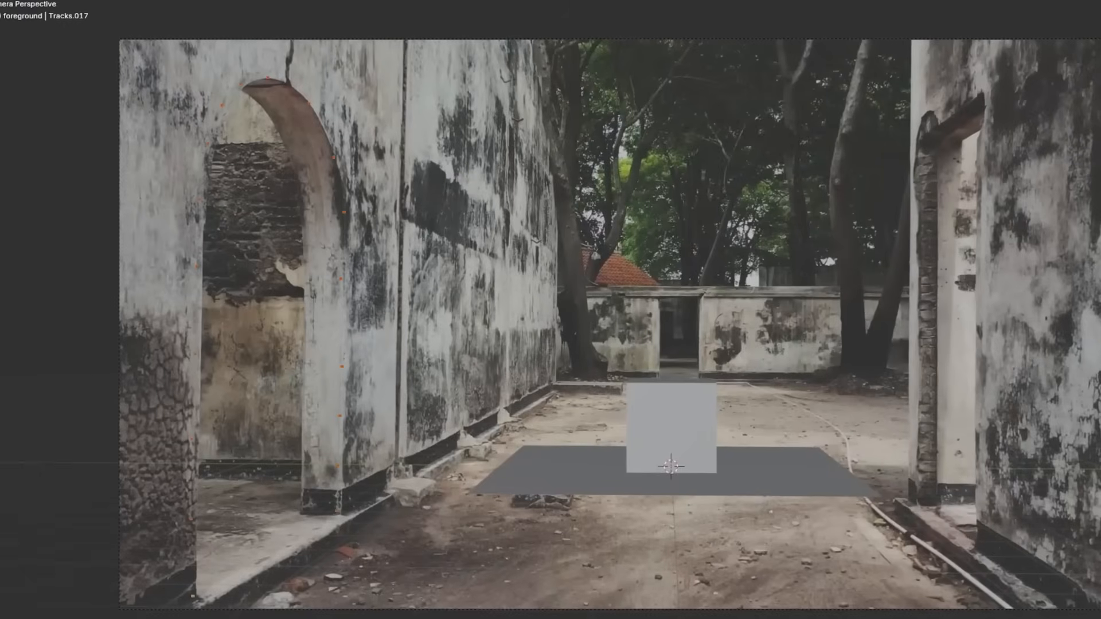
Subdivide the Tracks.005 ground mesh lying on the walkway and play back the tracked camera shot
middle_click_drag(568, 476, 614, 405)
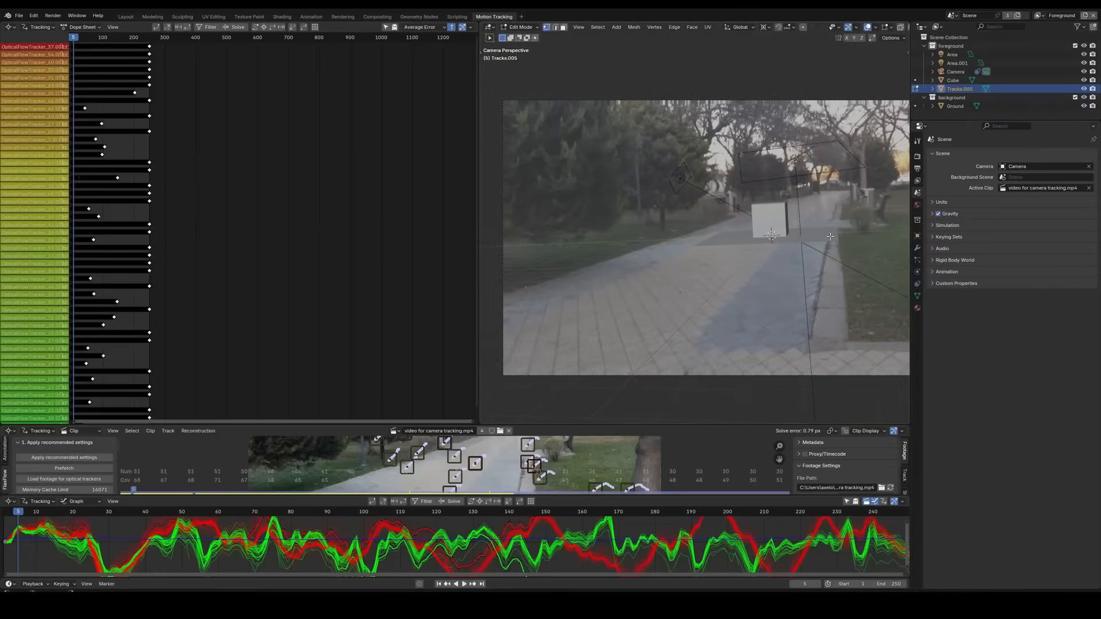
key("Tab")
right_click(769, 241)
left_click(768, 241)
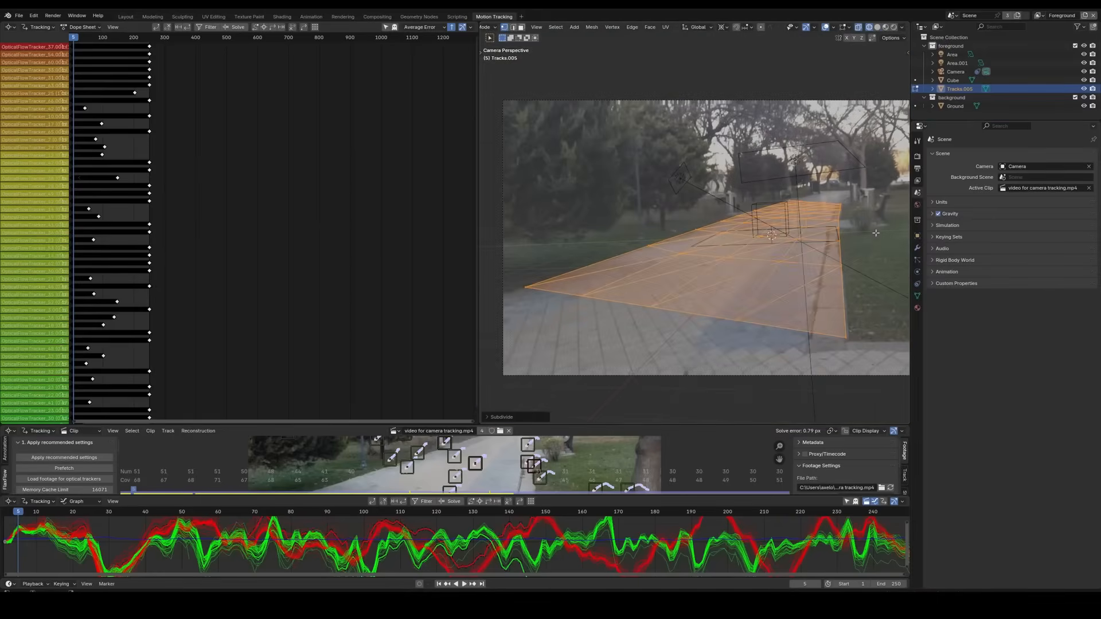
key("Tab")
key("space")
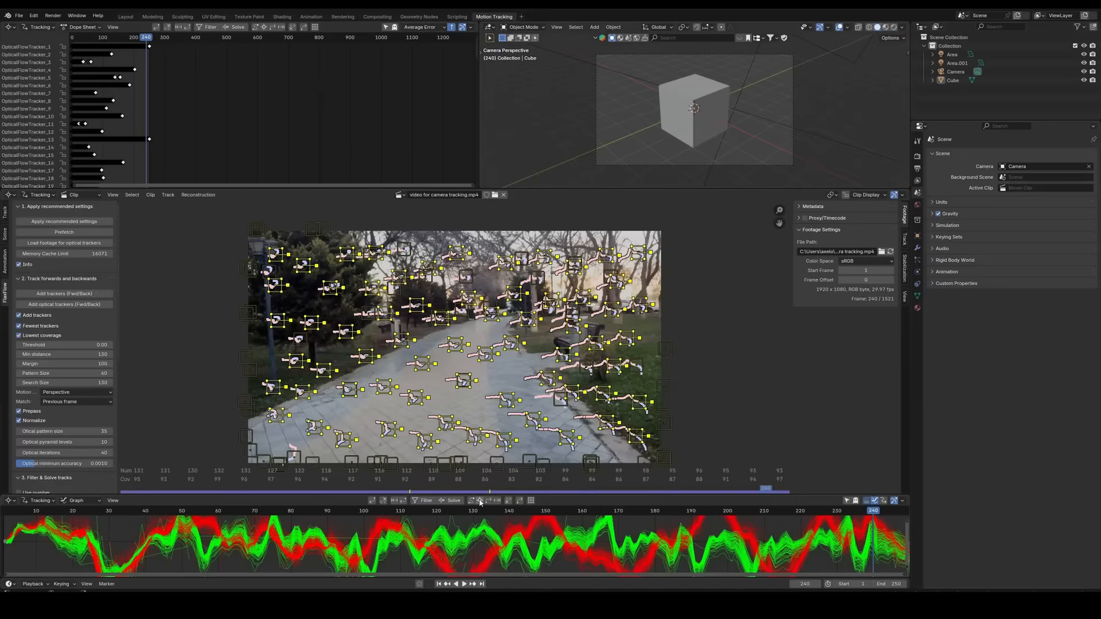
Filter the optical flow trackers of the park footage repeatedly, with deleting and re-solving enabled
scroll(33, 398, "down", 5)
left_click(426, 501)
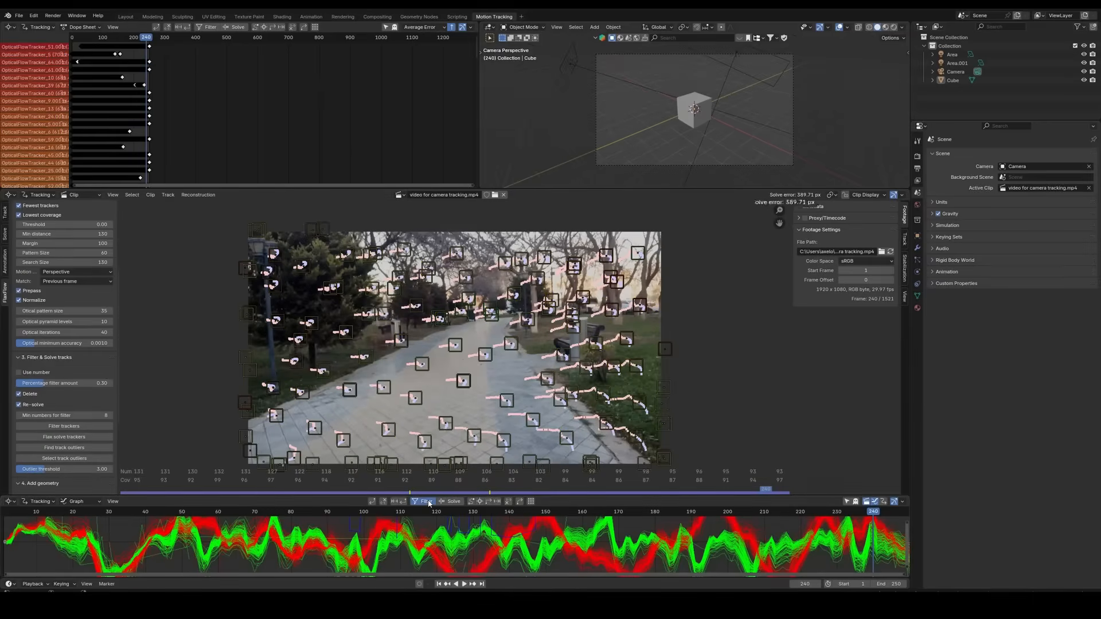
left_click(426, 502)
left_click(426, 501)
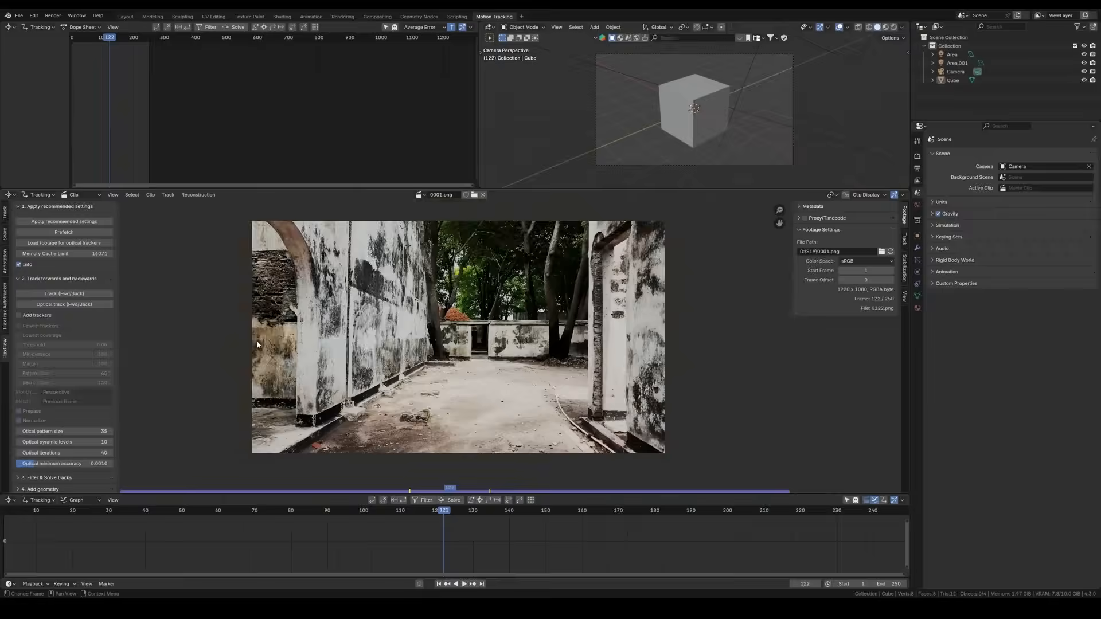
scroll(475, 429, "up", 1)
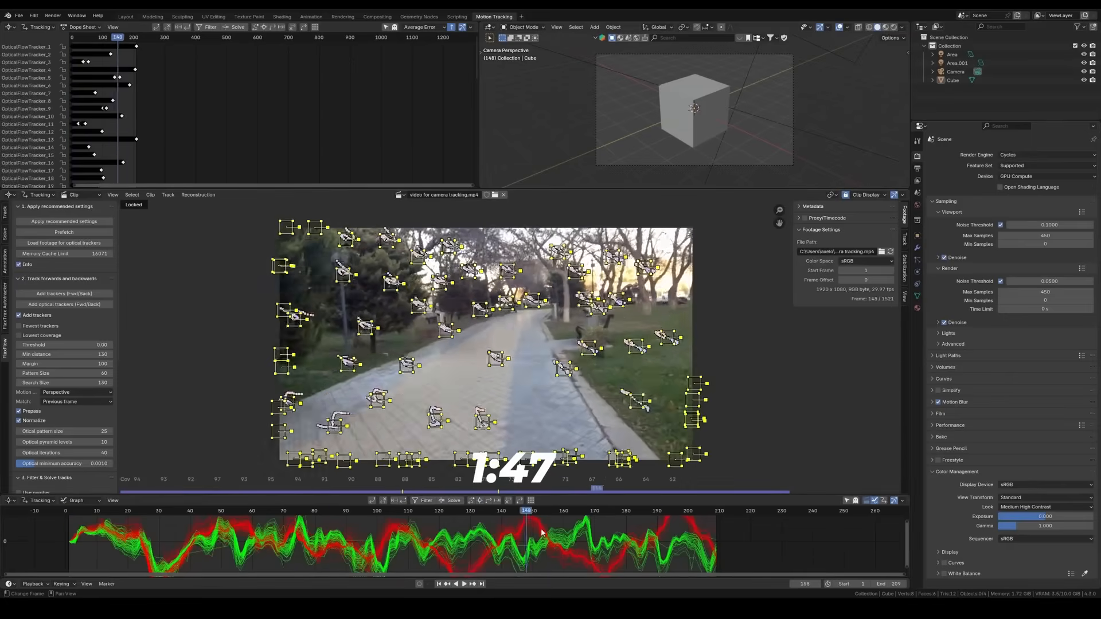
Examine a single optical flow tracker at the edge of the path up close across the clip's frames
left_click_drag(597, 515, 442, 515)
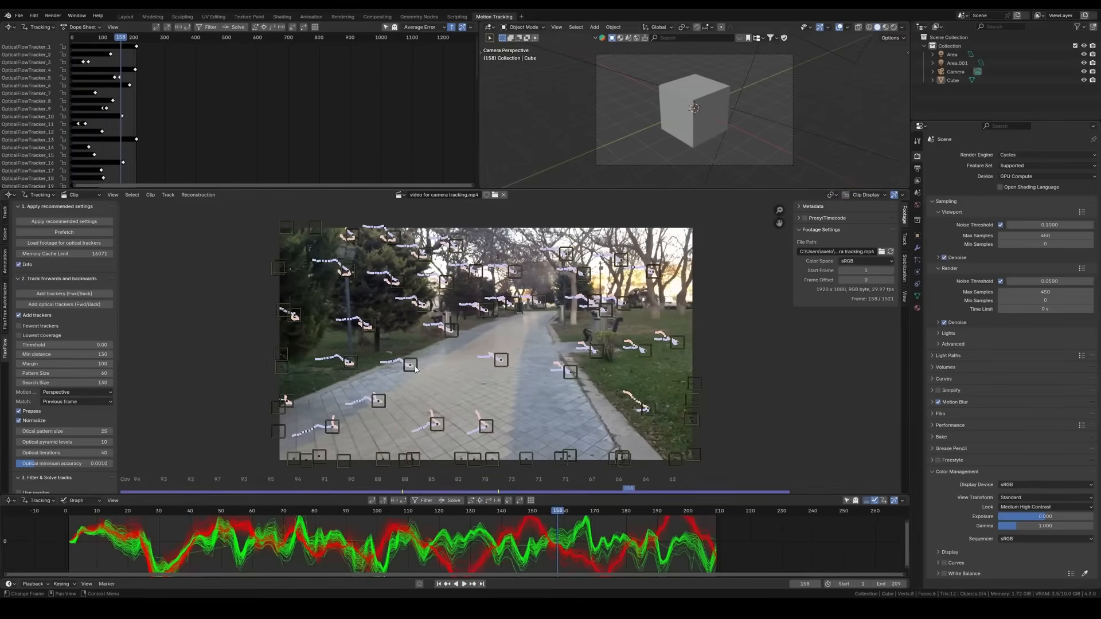
scroll(316, 337, "up", 4)
left_click(556, 401)
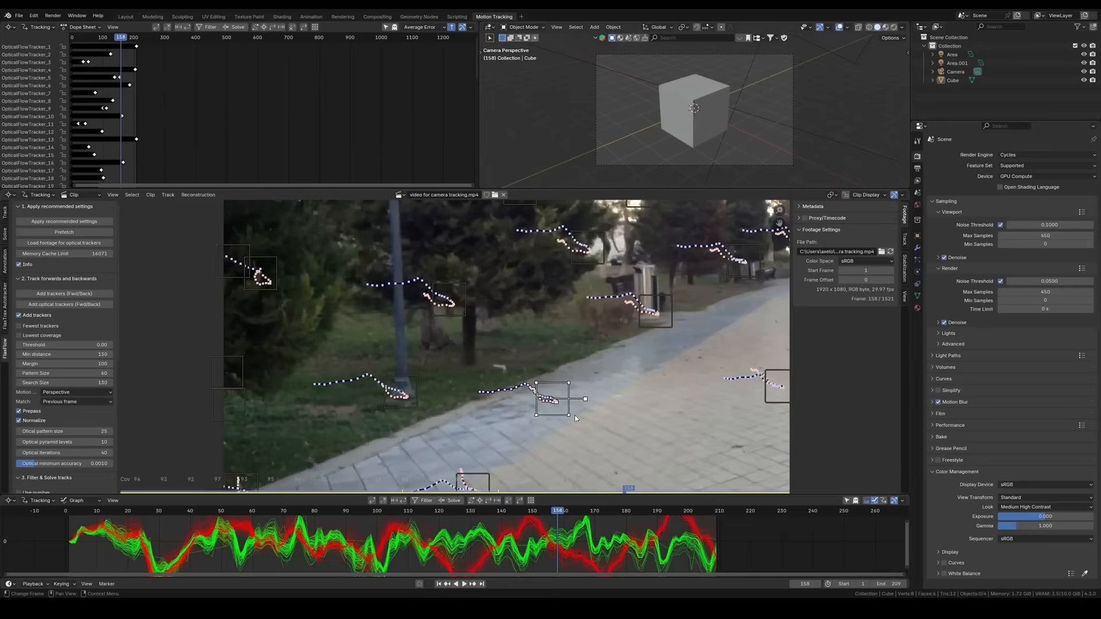
middle_click_drag(575, 416, 503, 369)
scroll(586, 364, "up", 4)
mouse_move(550, 511)
left_mouse_down()
mouse_move(235, 510)
mouse_move(691, 518)
left_mouse_up()
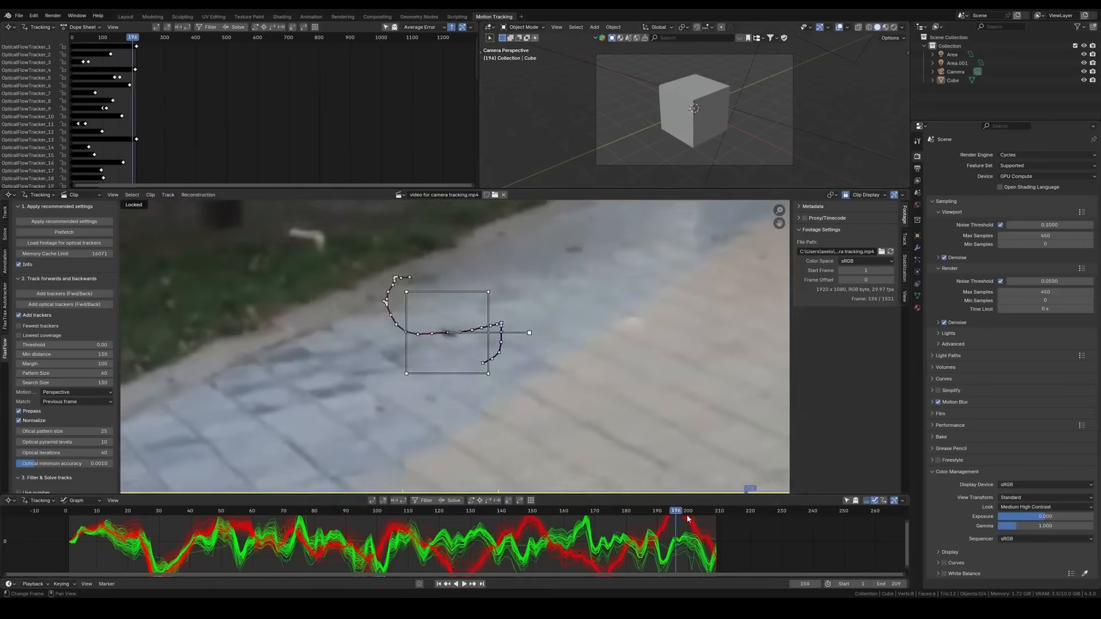
left_click_drag(690, 518, 177, 504)
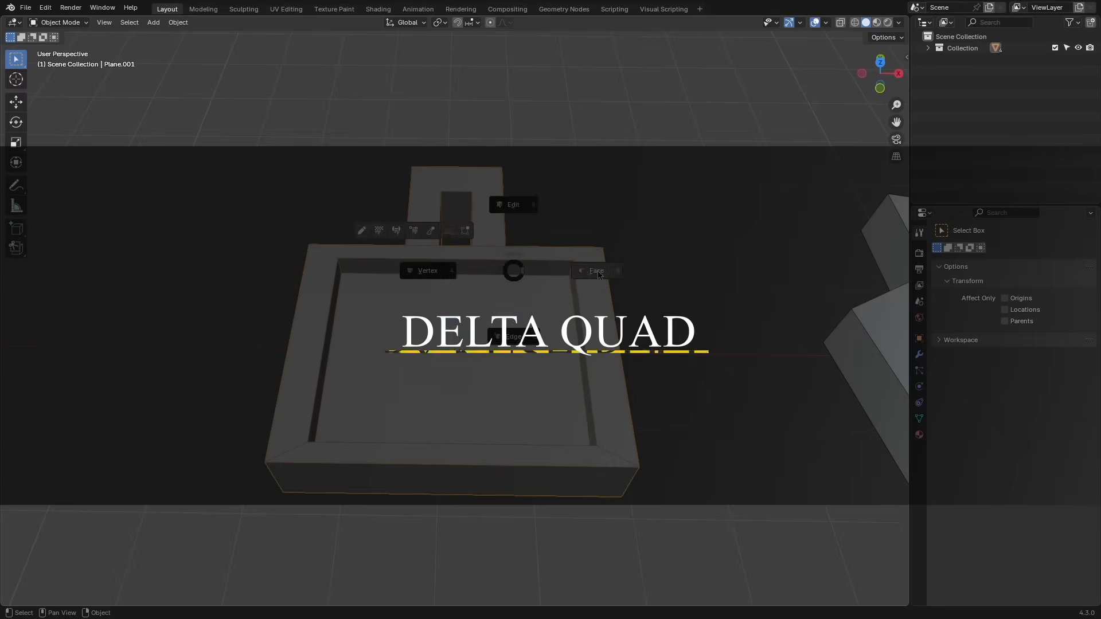
Remesh the walled tray mesh into quads with Delta Quad at Size 0.21 and lower its Sharp angle
middle_click_drag(622, 305, 617, 310)
right_click(616, 310)
left_click(583, 489)
middle_click_drag(487, 399, 464, 417)
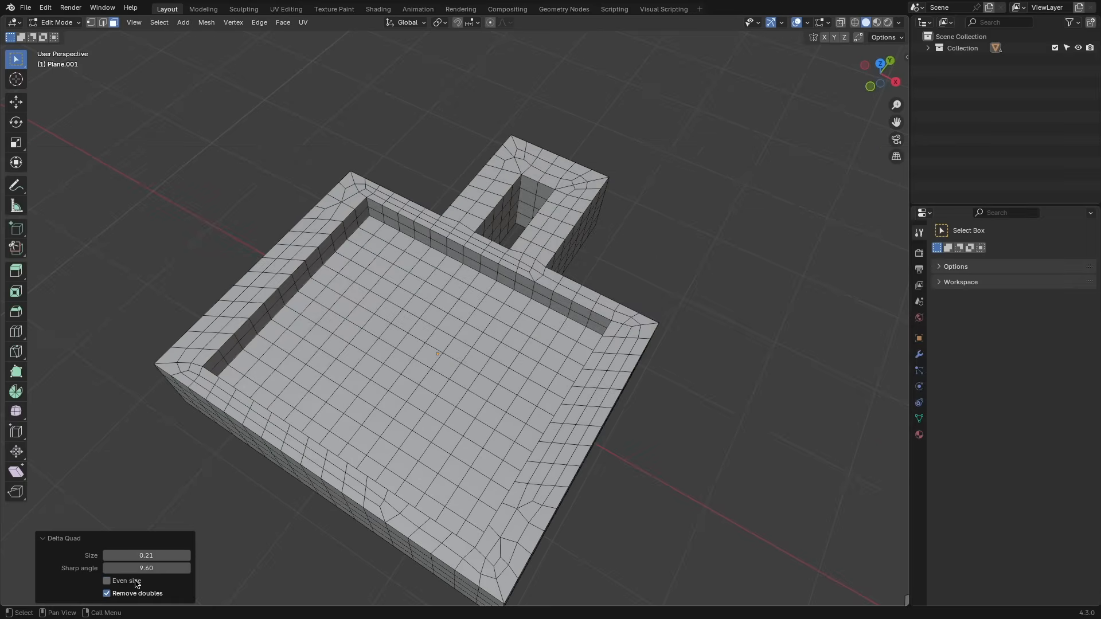
mouse_move(146, 568)
left_mouse_down()
mouse_move(118, 568)
mouse_move(136, 568)
left_mouse_up()
scroll(502, 480, "down", 3)
middle_click_drag(502, 481, 529, 439)
left_click(530, 439)
Remesh all faces of the star-shaped slab with Delta Quad at Size 0.40 and Sharp angle 5.65
middle_click_drag(758, 408, 536, 429, "shift")
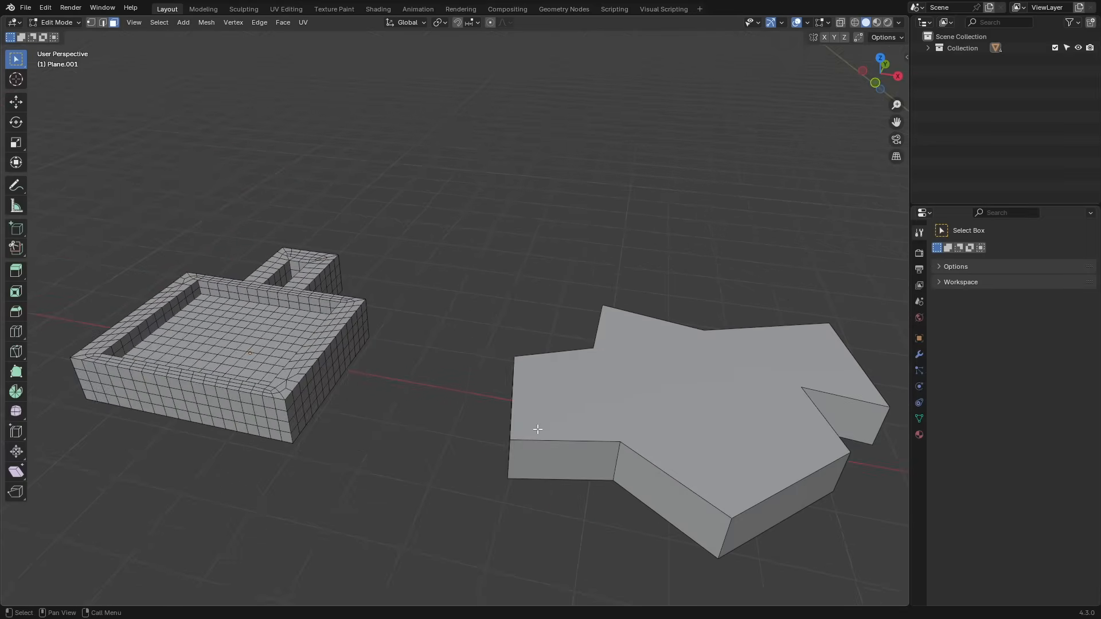
key("Tab")
left_click(529, 371)
middle_click_drag(726, 401, 407, 416, "shift")
key("Tab")
key("a")
right_click(542, 385)
left_click(542, 384)
left_click_drag(146, 556, 157, 555)
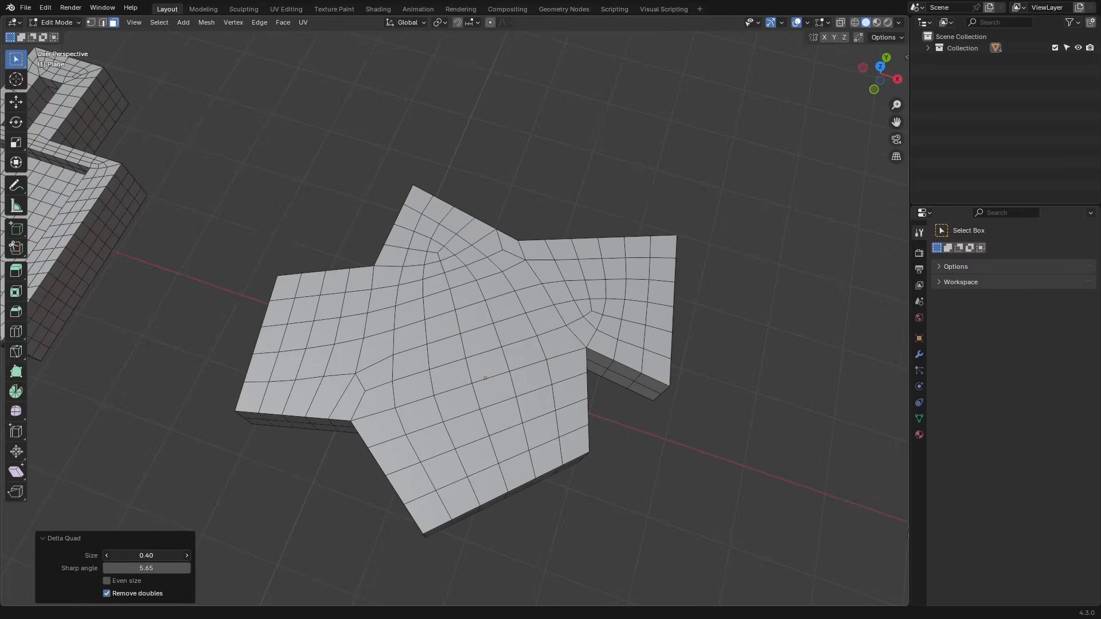
Remesh all faces of the slab with pointed fingers using Delta Quad at Size 0.31
scroll(619, 436, "down", 4)
key("Tab")
middle_click_drag(766, 455, 481, 387, "shift")
left_click(481, 387)
key("Tab")
scroll(533, 363, "up", 5)
middle_click_drag(533, 364, 542, 340)
scroll(542, 340, "down", 2)
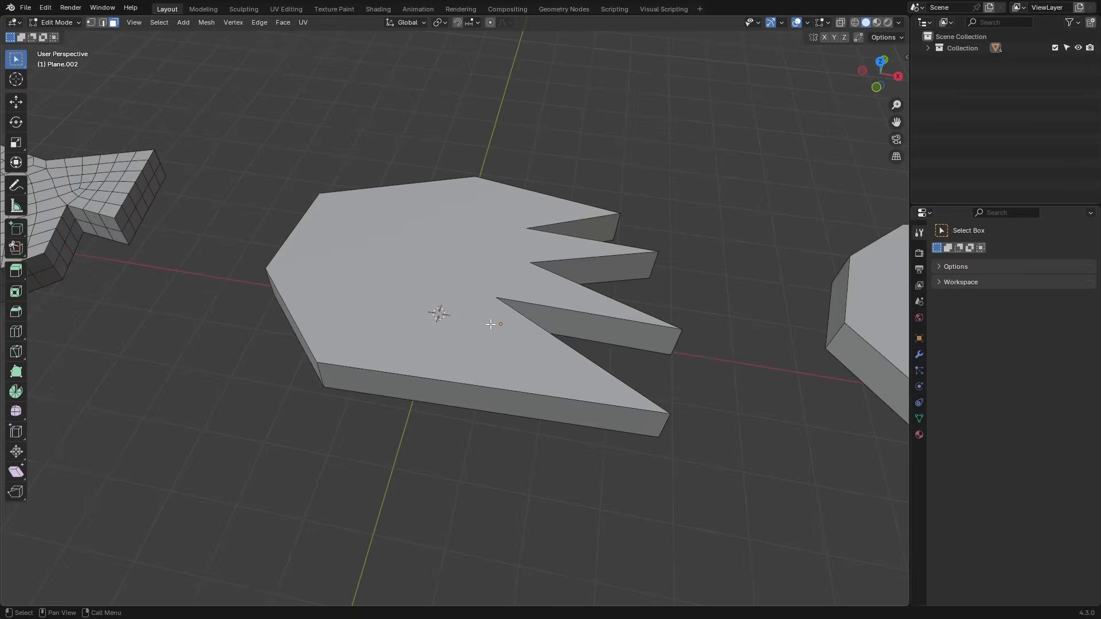
key("a")
right_click(491, 324)
left_click(453, 324)
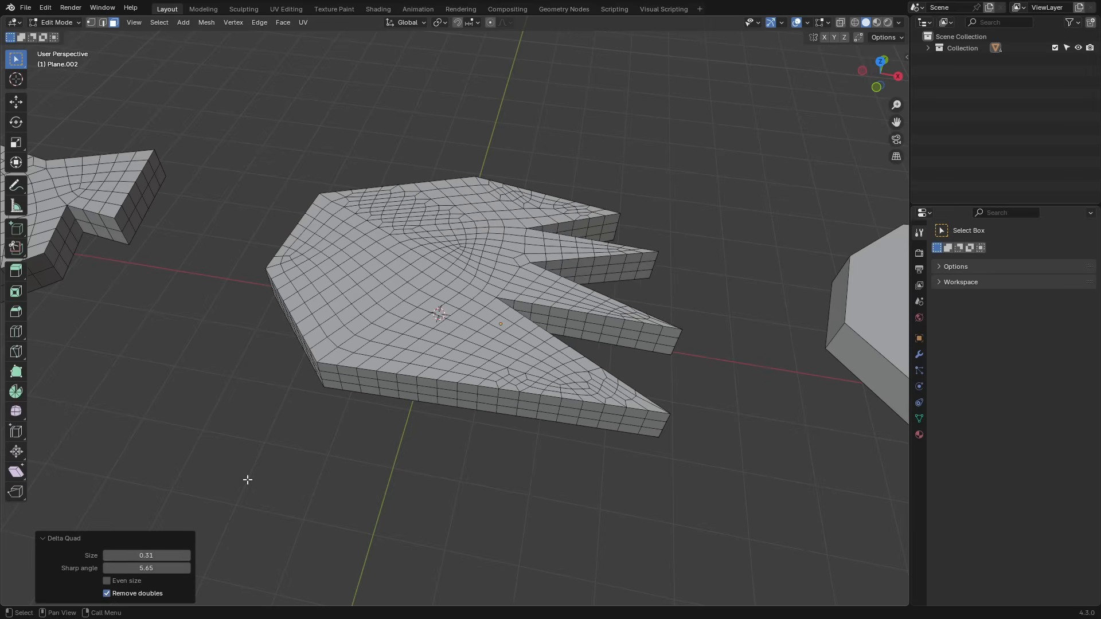
Try Even size on the fingered slab's Delta Quad result, and set Size to 0.41 and Sharp angle to 8.20
left_click(107, 581)
middle_click_drag(248, 480, 393, 472)
mouse_move(146, 556)
left_mouse_down()
mouse_move(183, 556)
mouse_move(154, 556)
left_mouse_up()
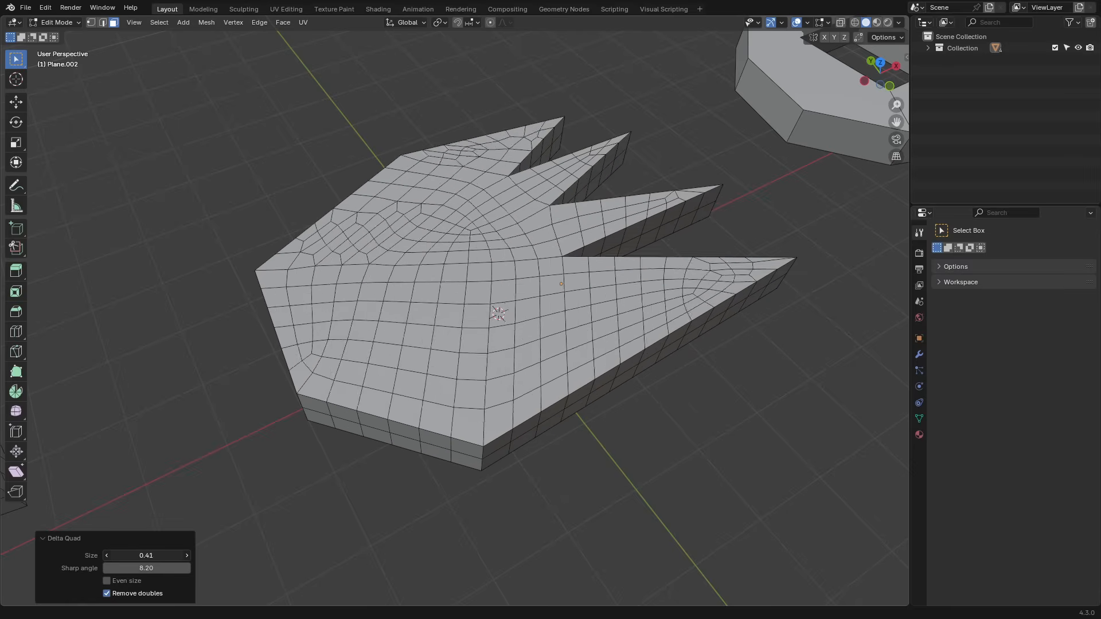
Open the polygonal ring with the square hole for editing, try Delta Quad on the whole mesh at Size 0.57, and undo it
scroll(551, 394, "down", 3)
middle_click_drag(627, 332, 570, 324)
key("Tab")
left_click(752, 341)
middle_click_drag(860, 329, 568, 336, "shift")
key("Tab")
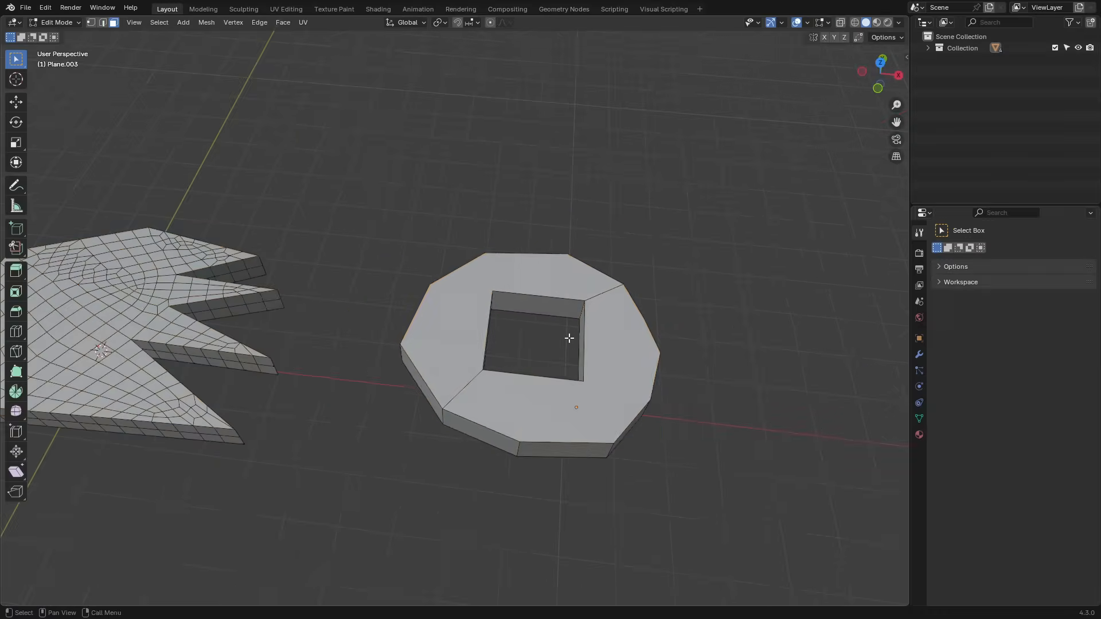
scroll(568, 337, "up", 3)
middle_click_drag(682, 416, 584, 382, "shift")
left_click(573, 345)
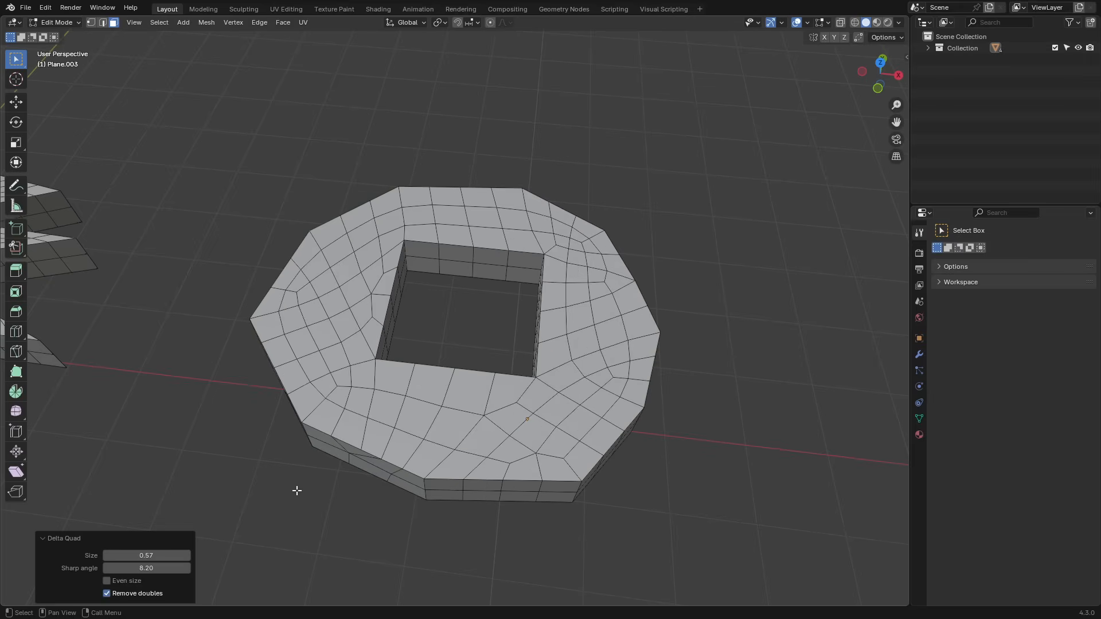
key("ctrl+z")
Remesh only the ring's top faces with Delta Quad at Size 0.60
left_click(533, 421)
left_click(494, 212, "shift")
right_click(459, 232)
left_click(451, 240)
middle_click_drag(478, 327, 408, 365)
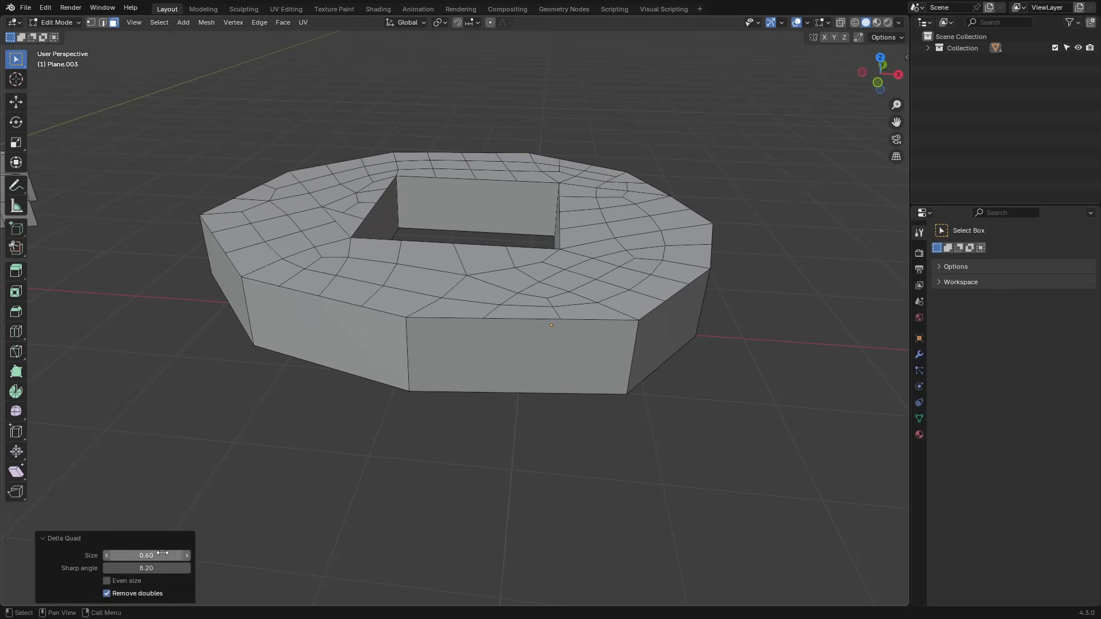
left_click(413, 401)
Select the inner walls of the ring's square hole and repeat Delta Quad on them
middle_click_drag(476, 215, 488, 232)
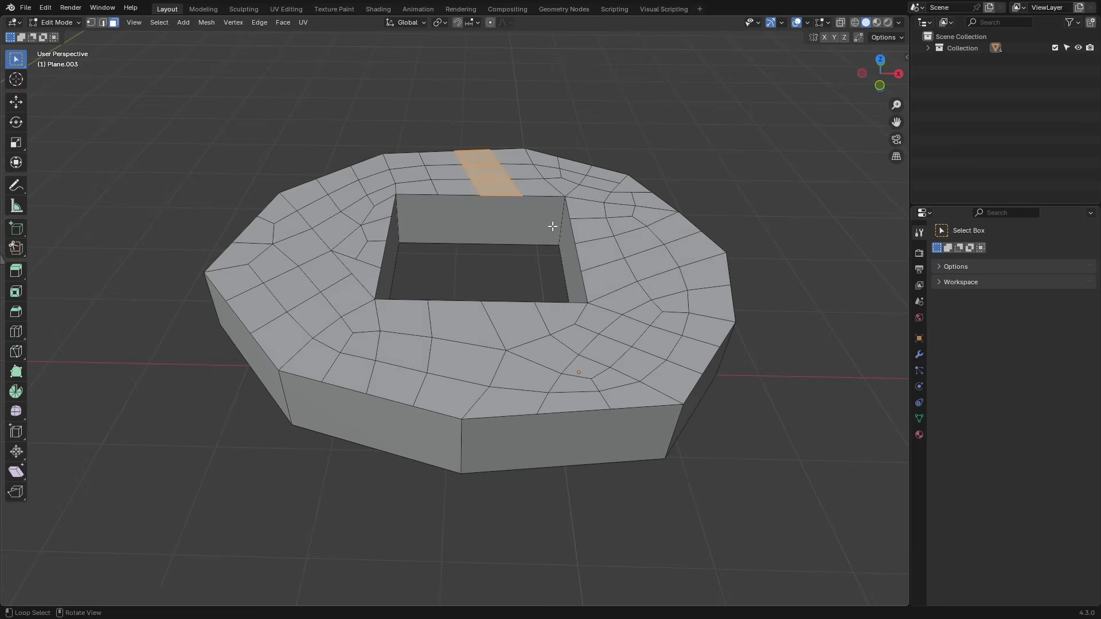
left_click(541, 240)
middle_click_drag(541, 240, 421, 276)
left_click(348, 196, "shift")
left_click(262, 280, "shift")
middle_click_drag(275, 284, 445, 230, "alt")
scroll(459, 252, "up", 2)
key("shift+r")
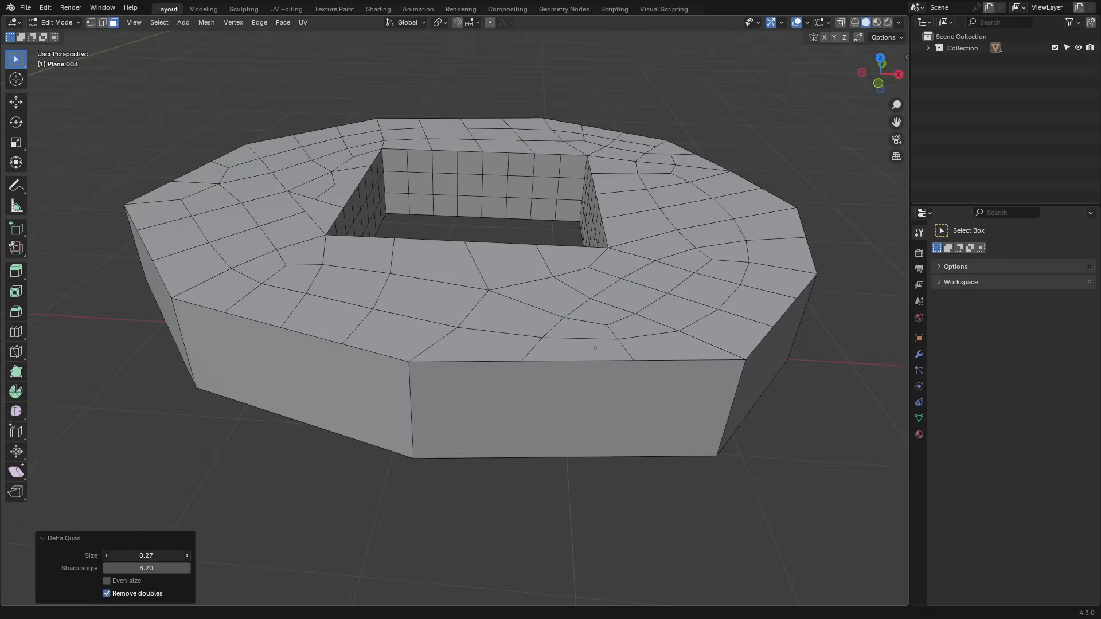
Set the Delta Quad Size for the square hole's inner walls to 0.61 and clear the selection
middle_click_drag(445, 361, 425, 375)
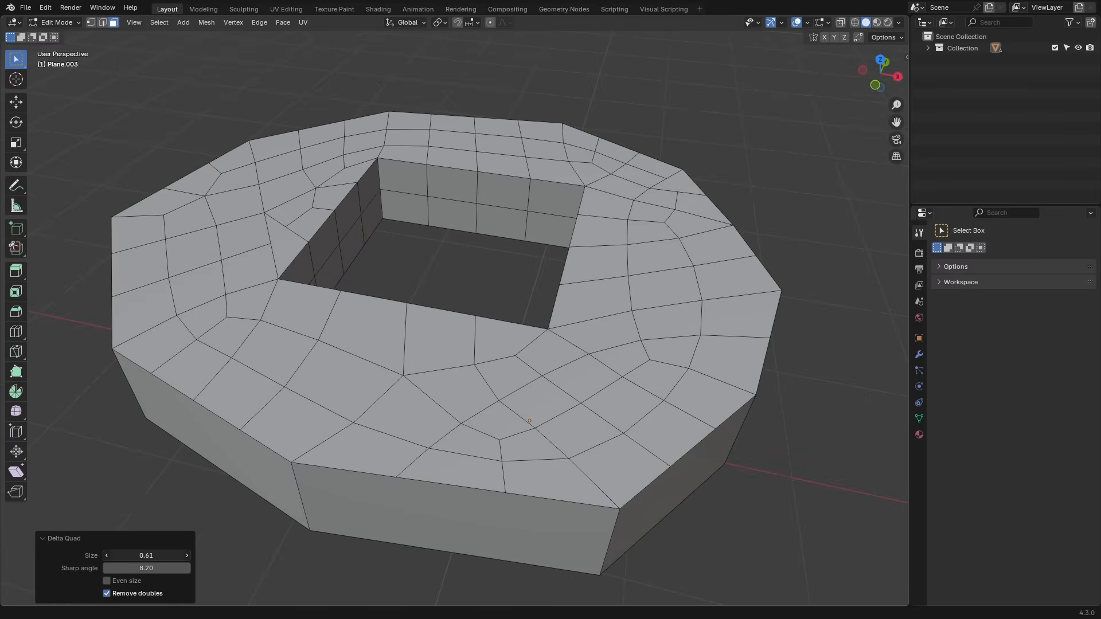
scroll(437, 303, "down", 2)
middle_click_drag(437, 302, 462, 287)
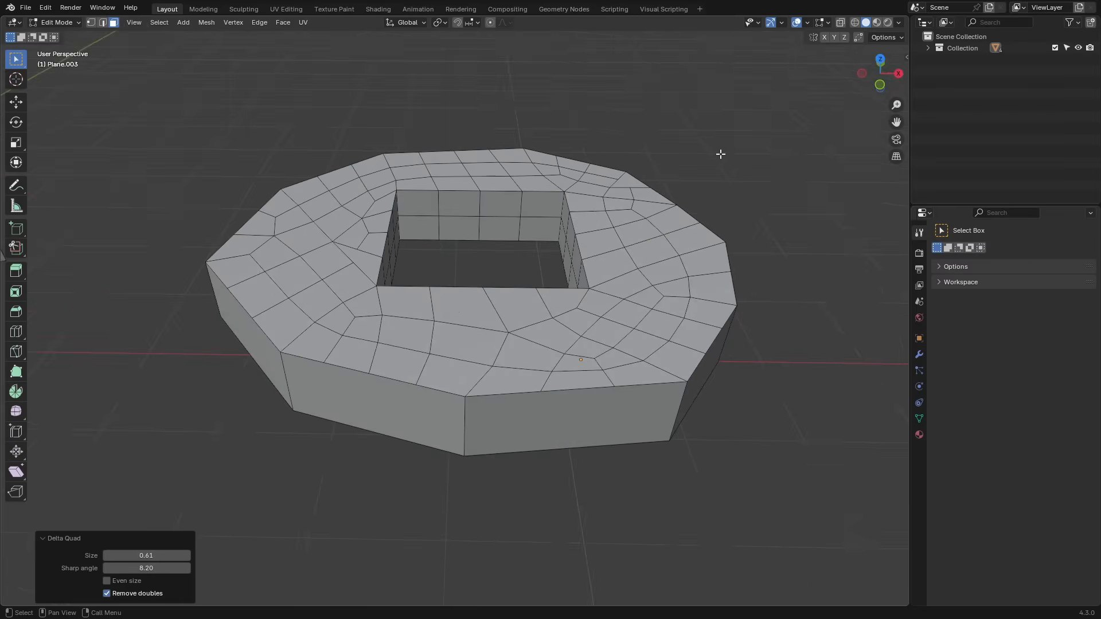
left_click(721, 152)
scroll(551, 333, "down", 3)
mouse_move(513, 393)
middle_mouse_down()
mouse_move(515, 380)
mouse_move(506, 388)
middle_mouse_up()
key("a")
key("alt+a")
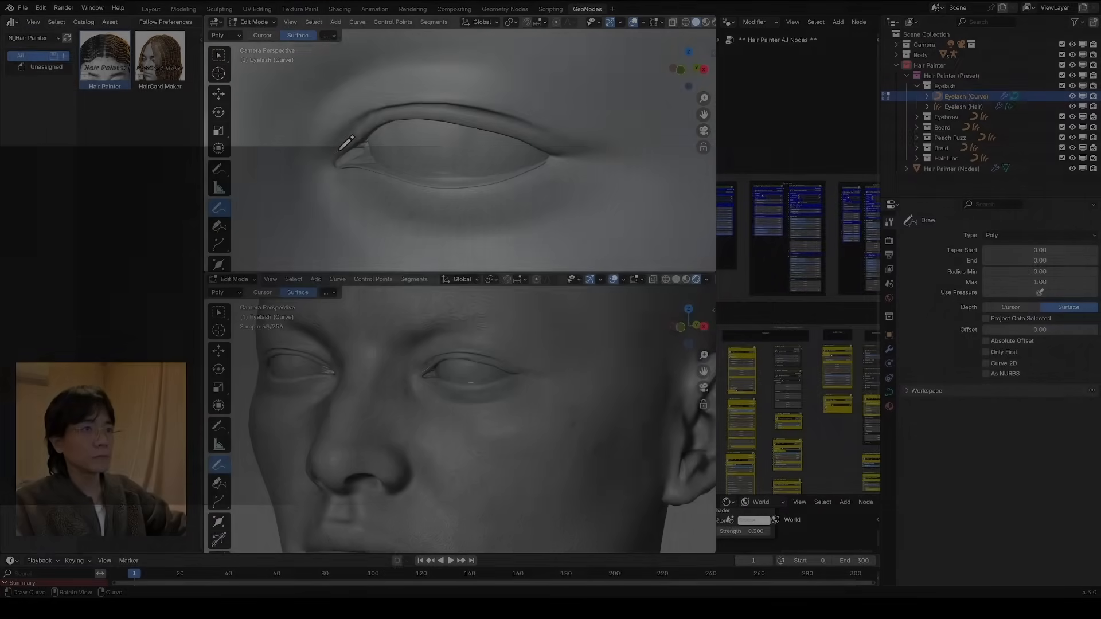
Draw Hair Painter guide curves on the head's surface for the upper eyelashes and the eyebrow
left_click_drag(340, 150, 377, 119)
left_click_drag(462, 110, 561, 142)
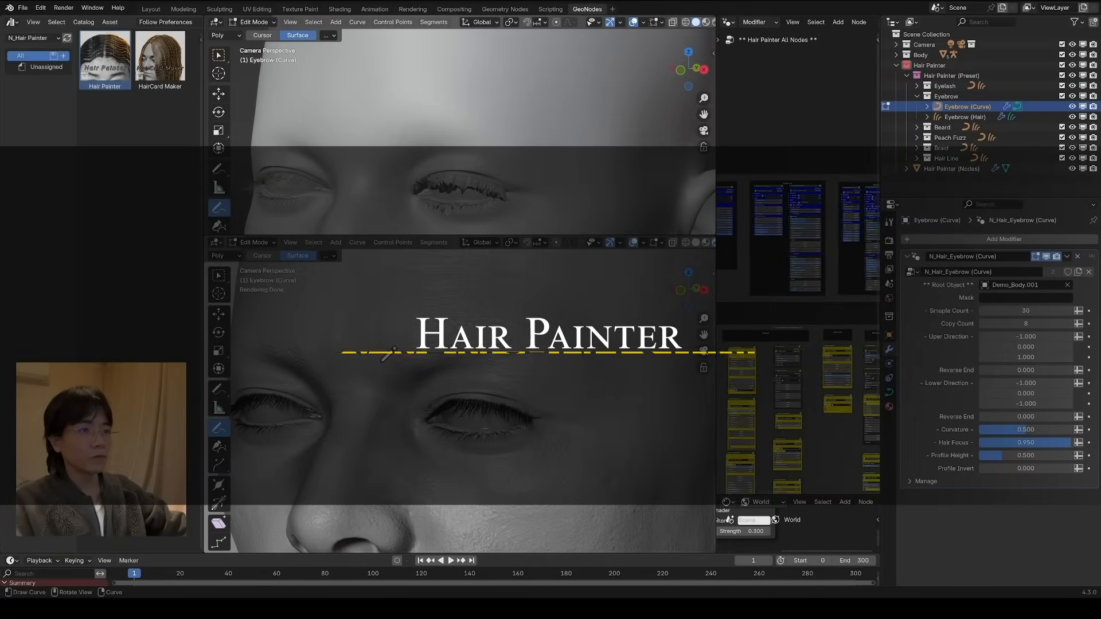
mouse_move(402, 322)
left_mouse_down()
mouse_move(492, 300)
mouse_move(567, 312)
left_mouse_up()
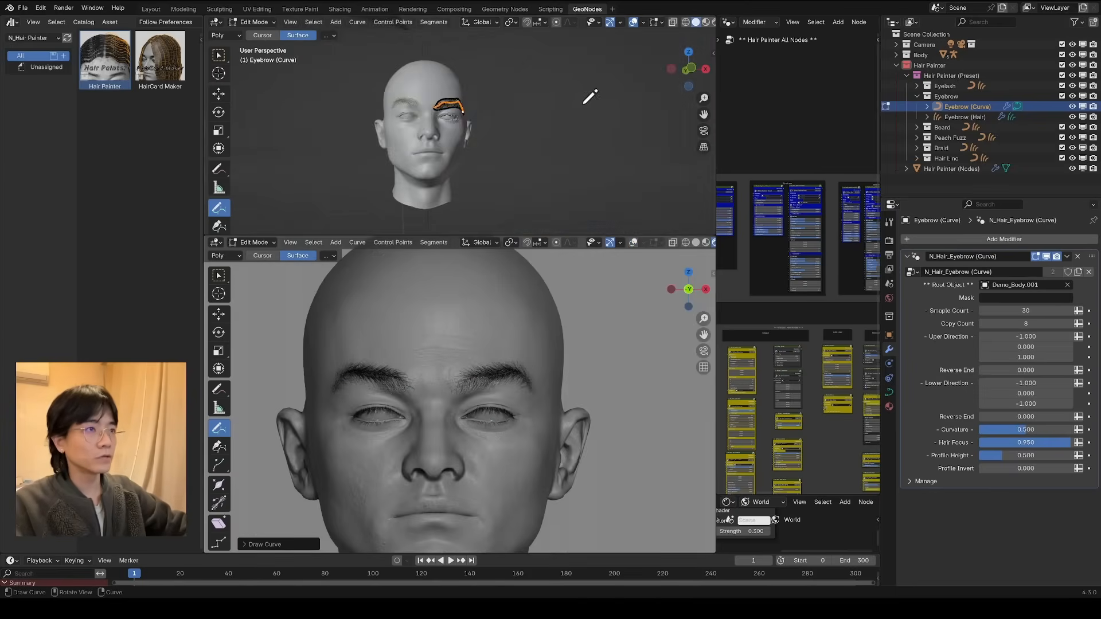
Select all the eyebrow guide curves and move them using smooth proportional editing
scroll(590, 98, "up", 8)
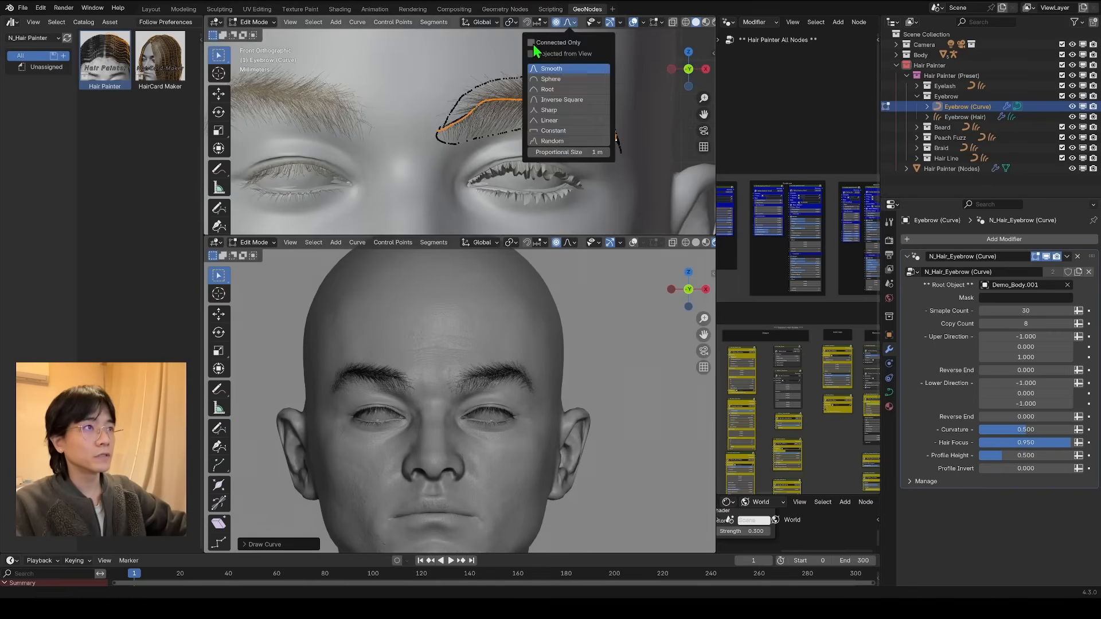
scroll(493, 98, "down", 2)
key("a")
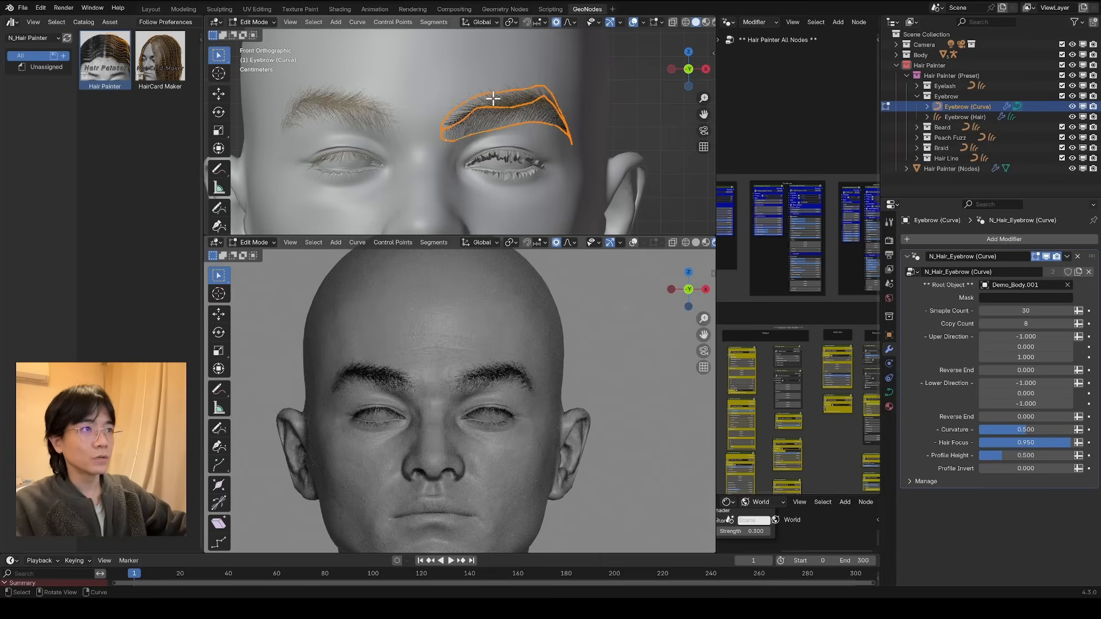
key("g")
left_click(563, 115)
left_click(568, 126)
Nudge points at the inner part of the eyebrow guide curves upward to refine the brow's shape
left_click(458, 114)
key("g")
left_click(460, 100)
scroll(471, 98, "up", 4)
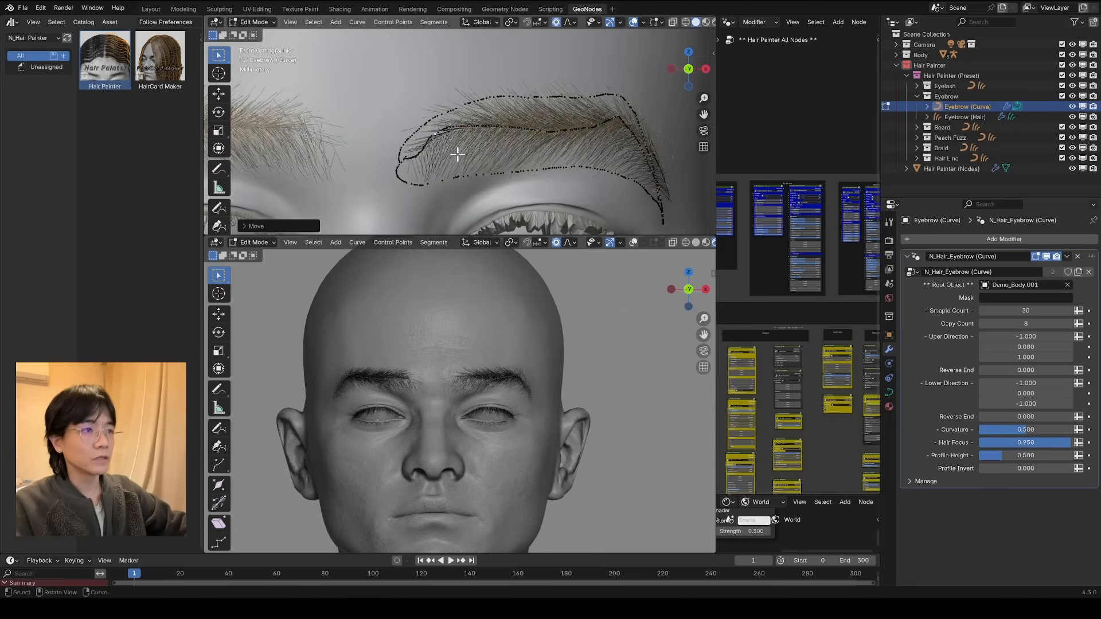
left_click(476, 143)
key("g")
left_click(481, 139)
Pull the eyebrow curves' arch up into a sharp peak, view the face from another angle, and undo the move
scroll(482, 138, "down", 5)
left_click(520, 114)
key("g")
left_click(523, 93)
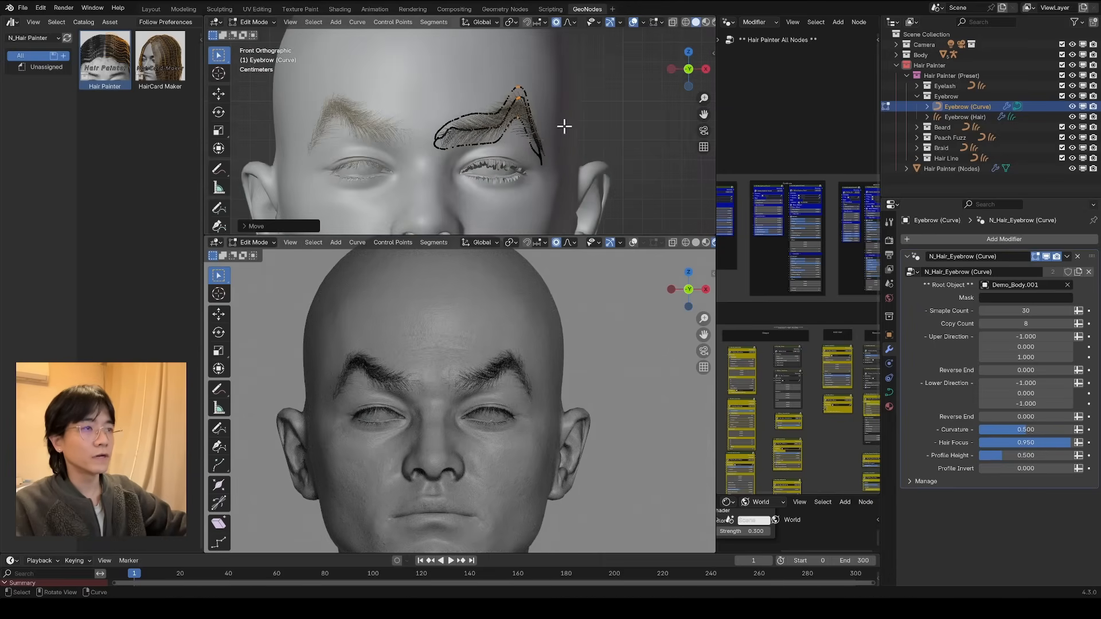
middle_click_drag(688, 356, 639, 358)
scroll(631, 355, "up", 4)
key("ctrl+z")
key("g")
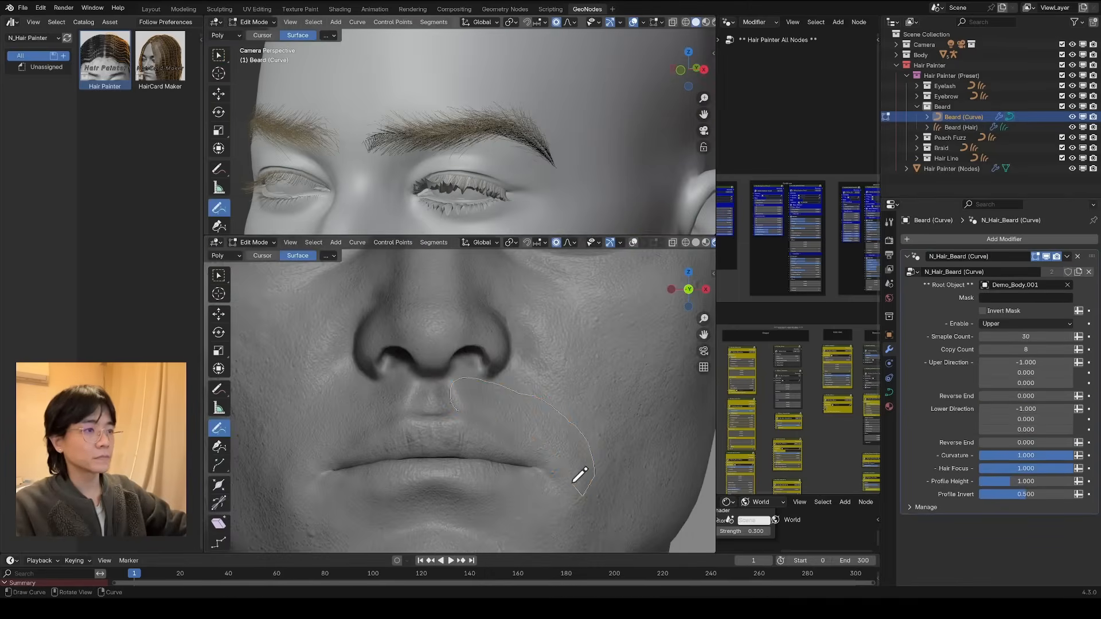
Move the outer part of the beard guide curves on the upper lip with proportional editing to shape a moustache
key("g")
left_click(404, 187)
scroll(459, 402, "down", 3)
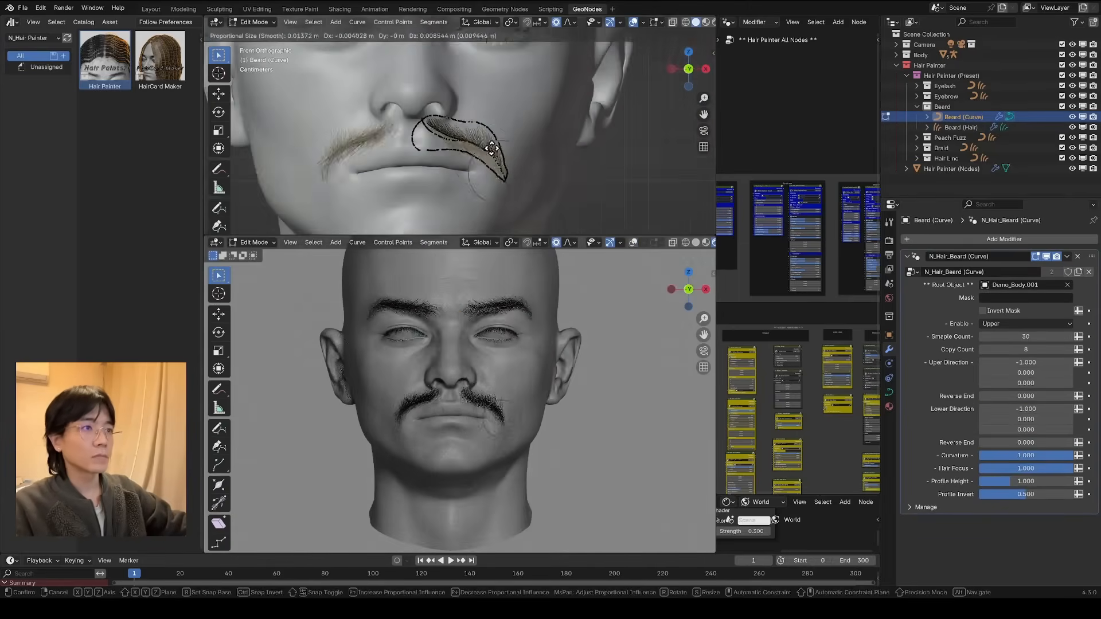
middle_click_drag(459, 402, 516, 396)
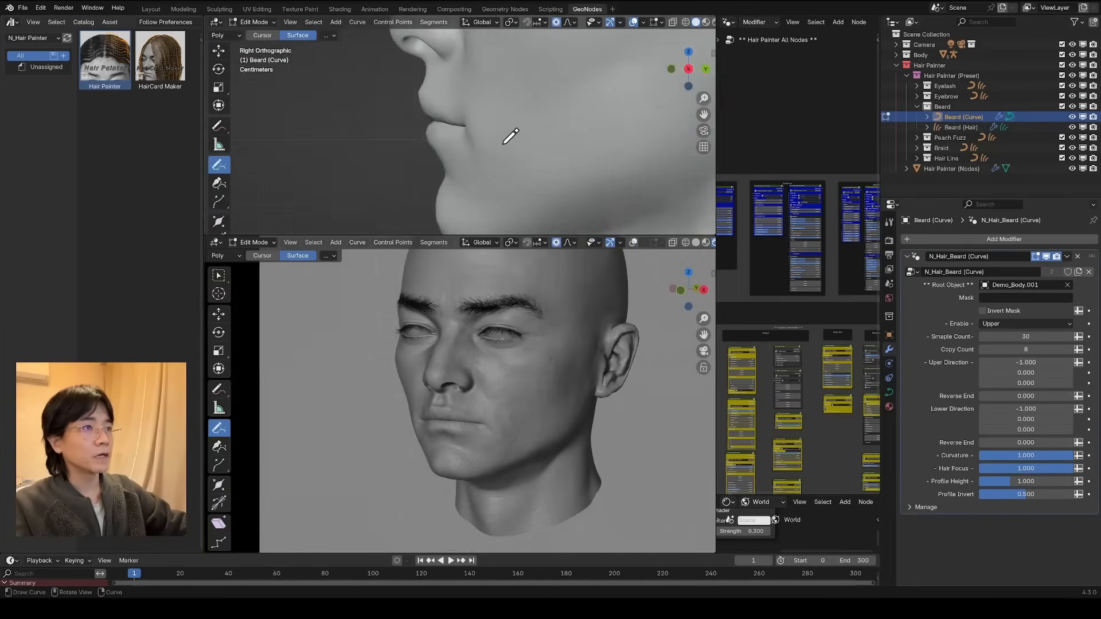
Draw a beard guide curve along the jaw from the chin toward the ear and lower its Hair Focus
scroll(511, 136, "down", 3)
left_click_drag(459, 172, 597, 88)
middle_click_drag(596, 87, 505, 137)
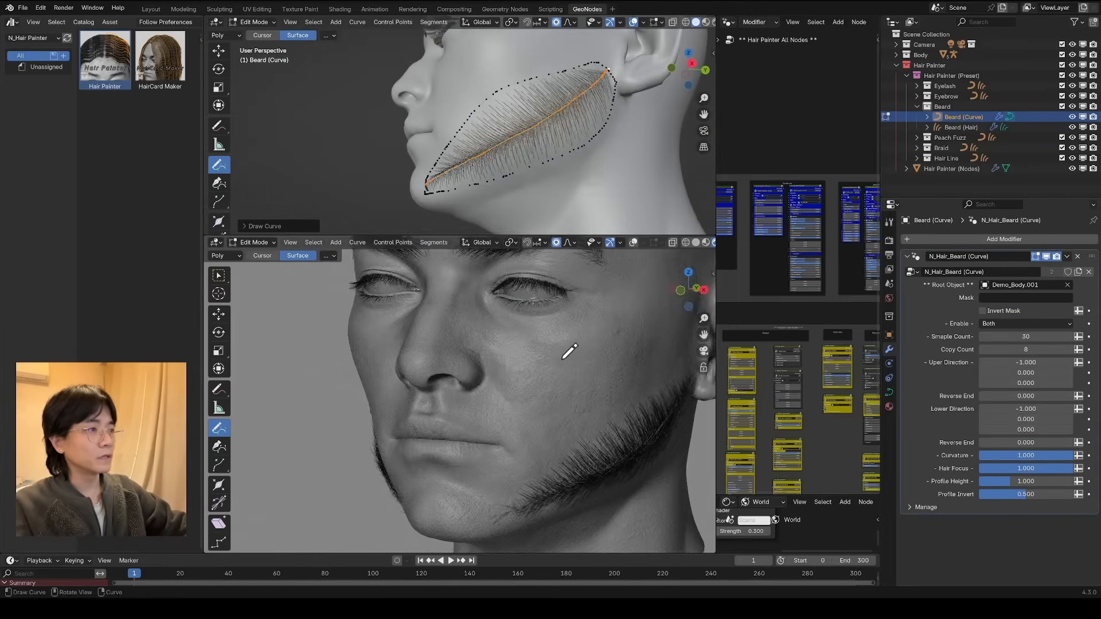
middle_click_drag(562, 360, 539, 354, "shift")
left_click_drag(1050, 469, 1004, 468)
middle_click_drag(439, 86, 500, 81)
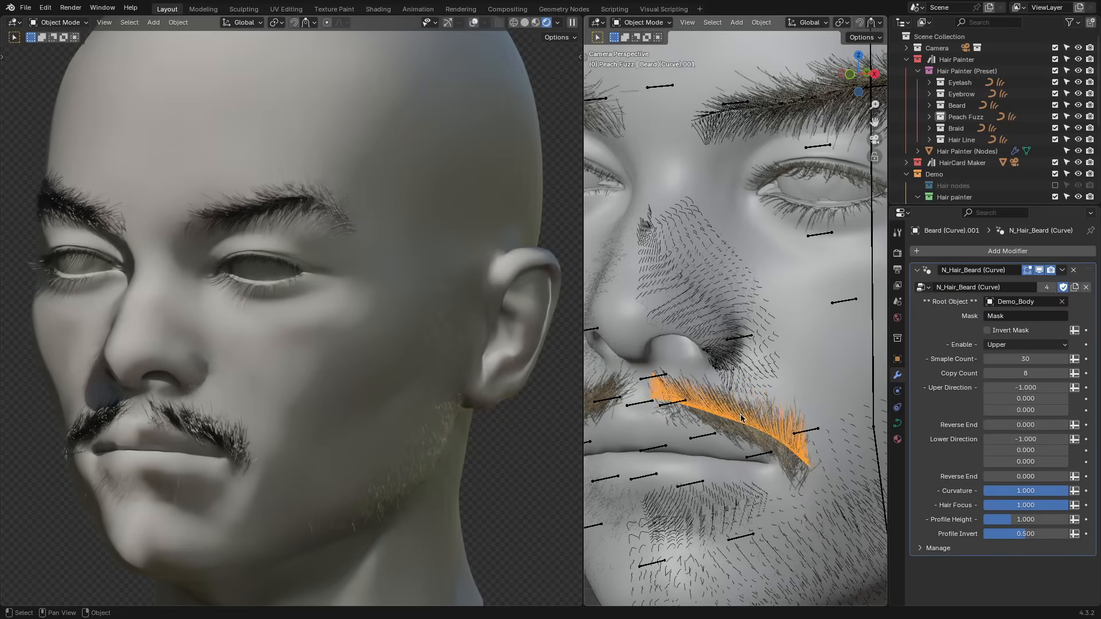
Reshape the moustache guide curve by moving its outer end, inner end and middle, and start moving the eyebrow guide curve's points
left_click(813, 460)
key("g")
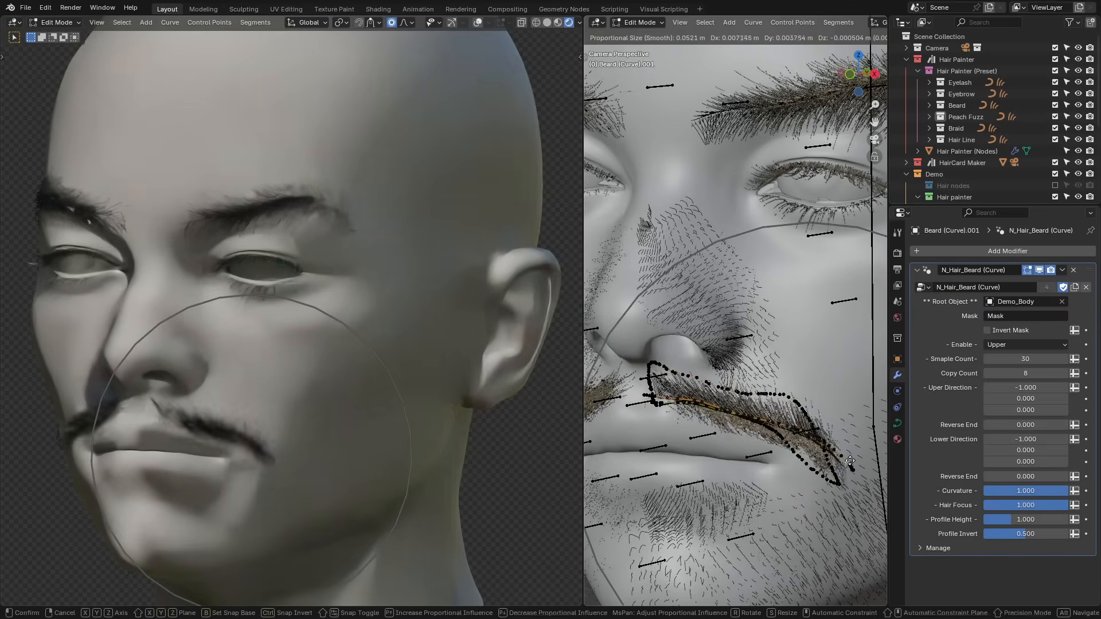
left_click(831, 457)
left_click(659, 401)
key("g")
left_click(740, 419)
key("g")
left_click(739, 424)
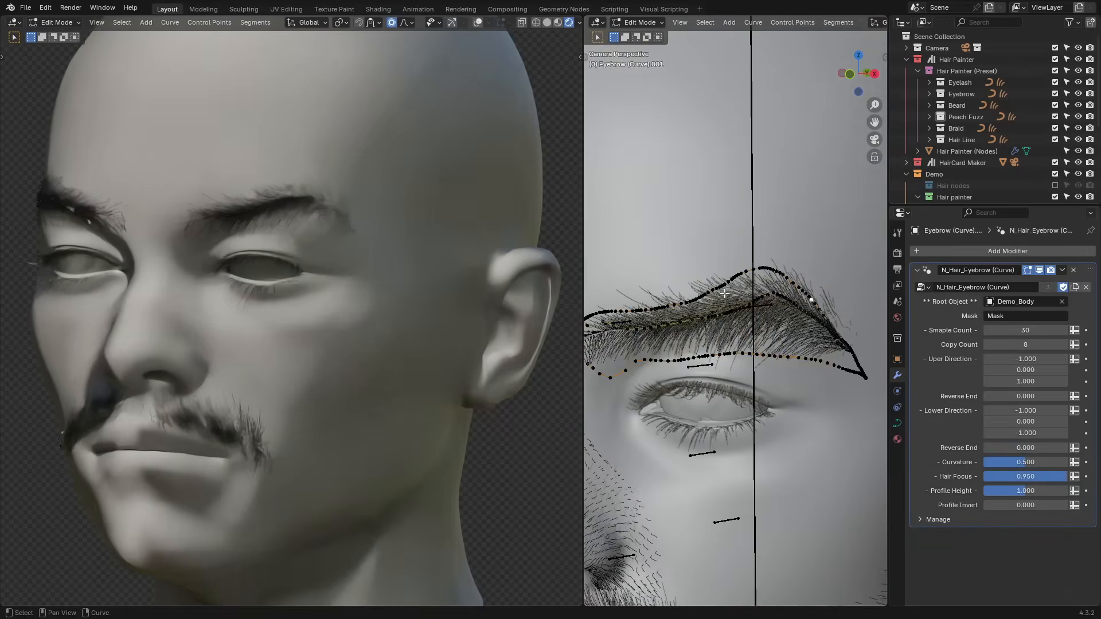
key("g")
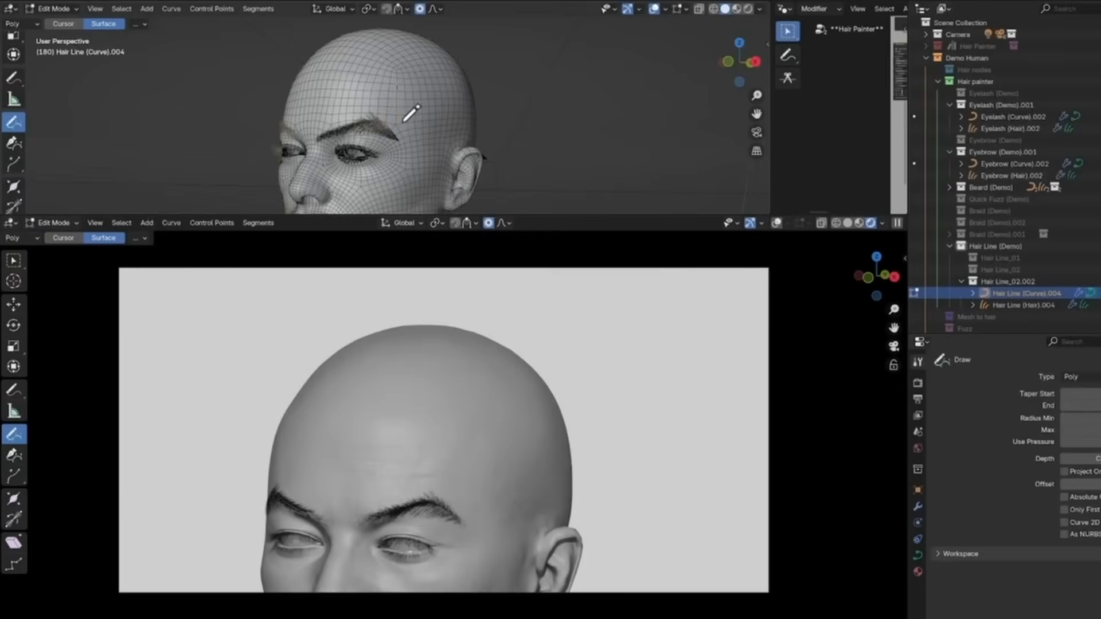
Draw a hairline guide curve across the front of the scalp and adjust the mean radius of the selected parting curves
mouse_move(296, 98)
left_mouse_down()
mouse_move(361, 93)
mouse_move(463, 113)
left_mouse_up()
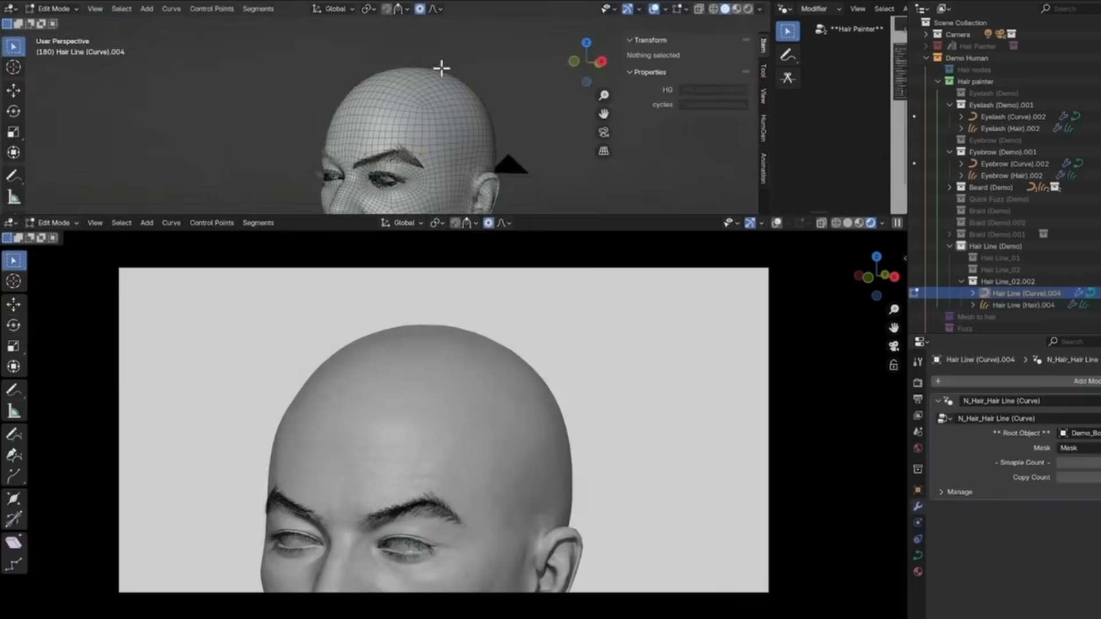
left_click_drag(382, 35, 384, 195)
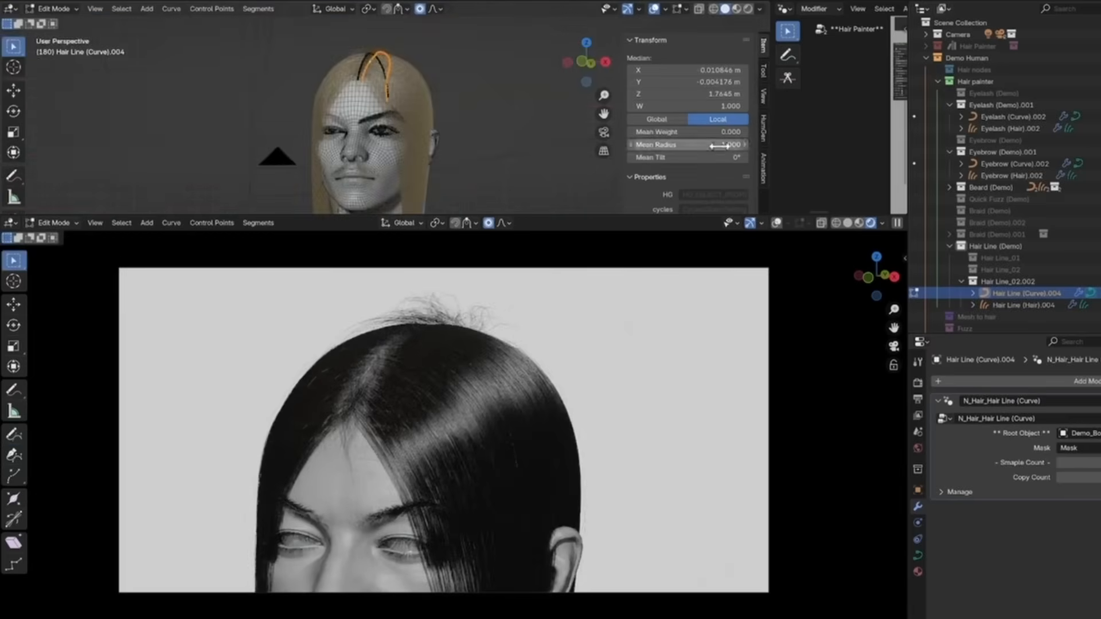
left_click_drag(689, 145, 711, 145)
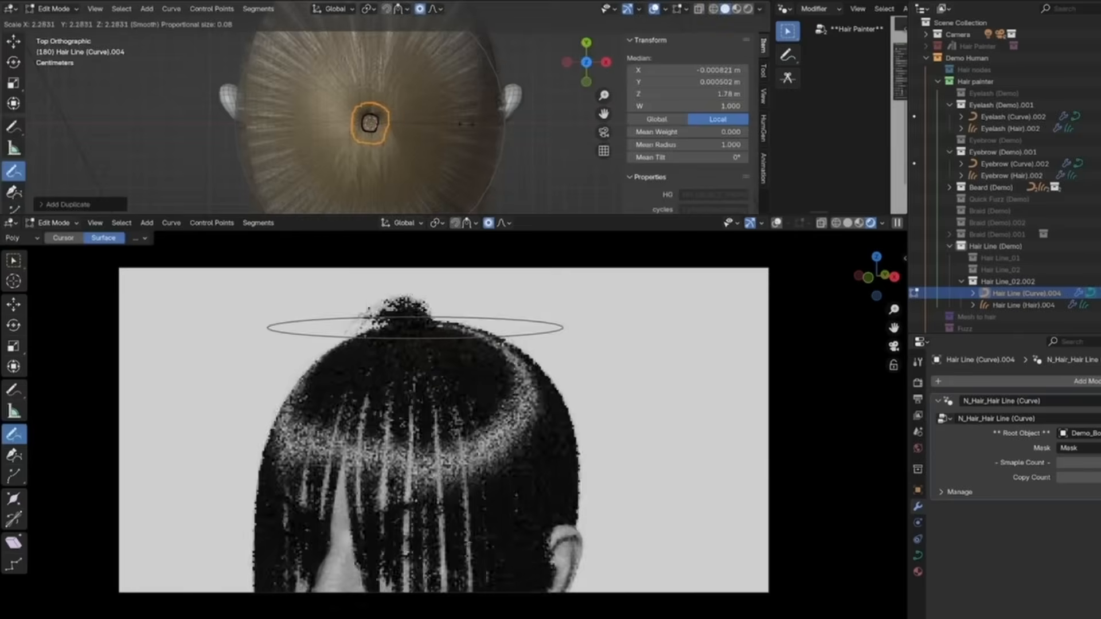
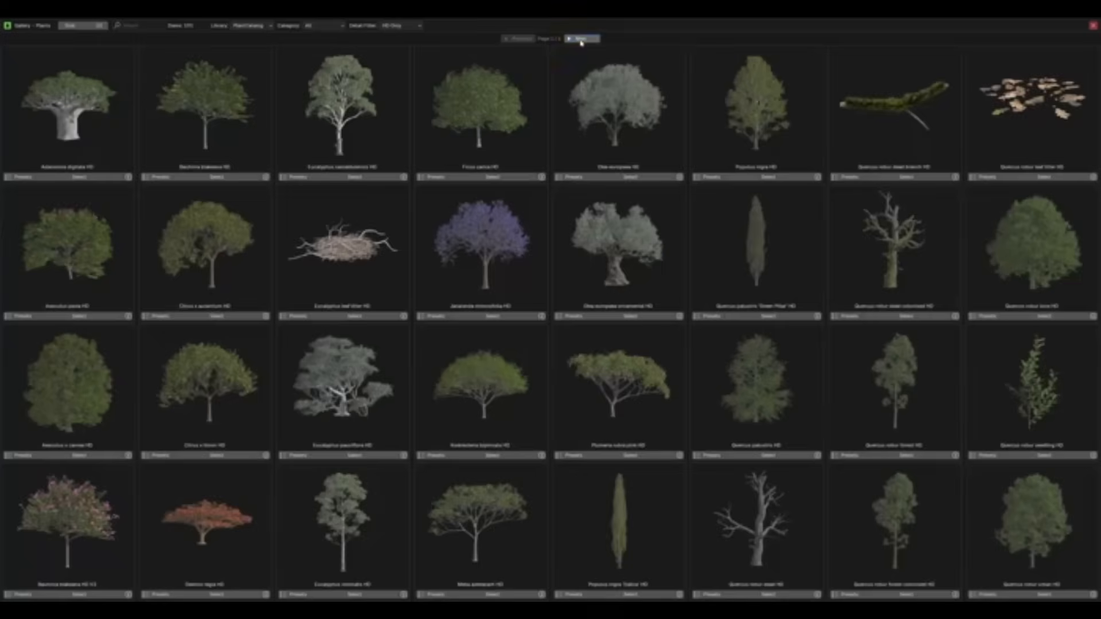
Browse the pages of the PlantCatalog gallery and examine the presets offered for the Plumeria rubra pink HD tree
left_click(580, 39)
left_click(581, 38)
left_click(518, 39)
left_click(518, 39)
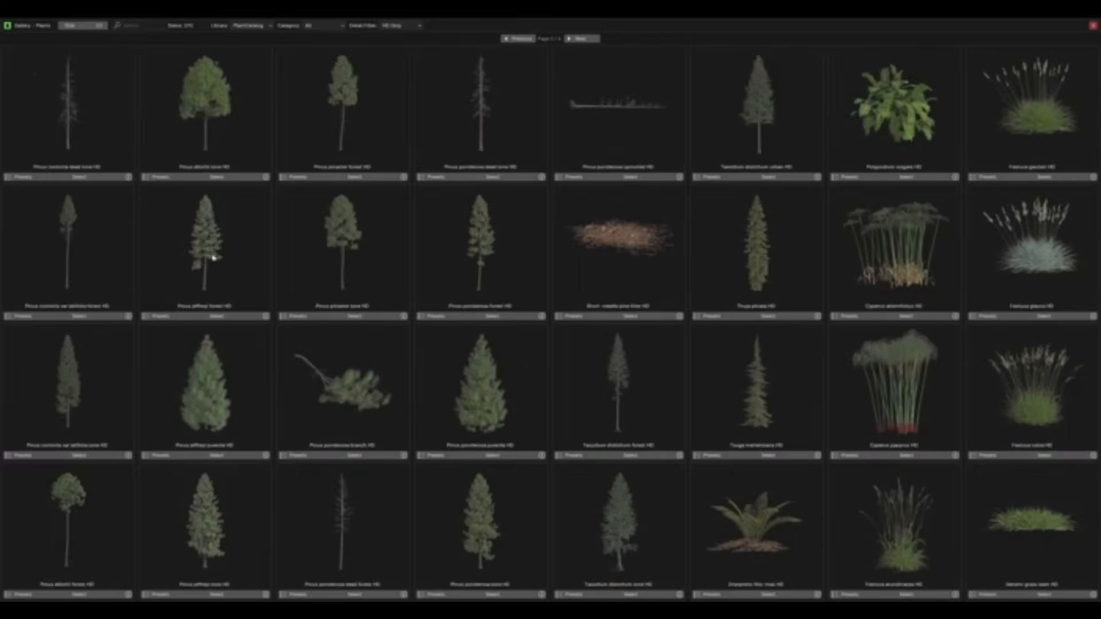
left_click(158, 316)
left_click(581, 39)
left_click(581, 39)
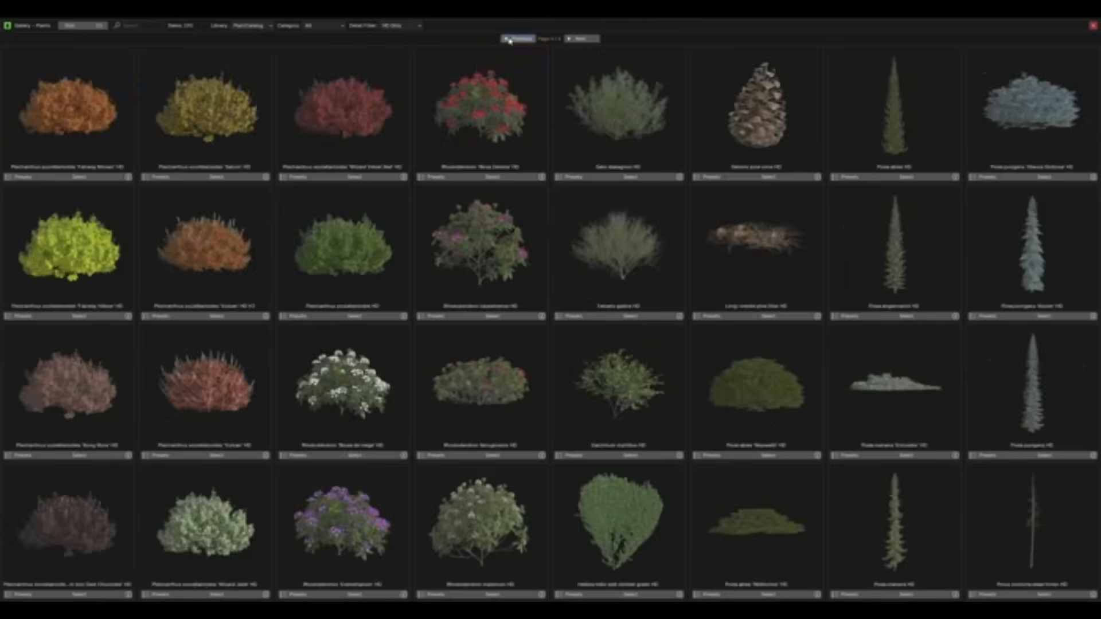
left_click(511, 39)
left_click(568, 456)
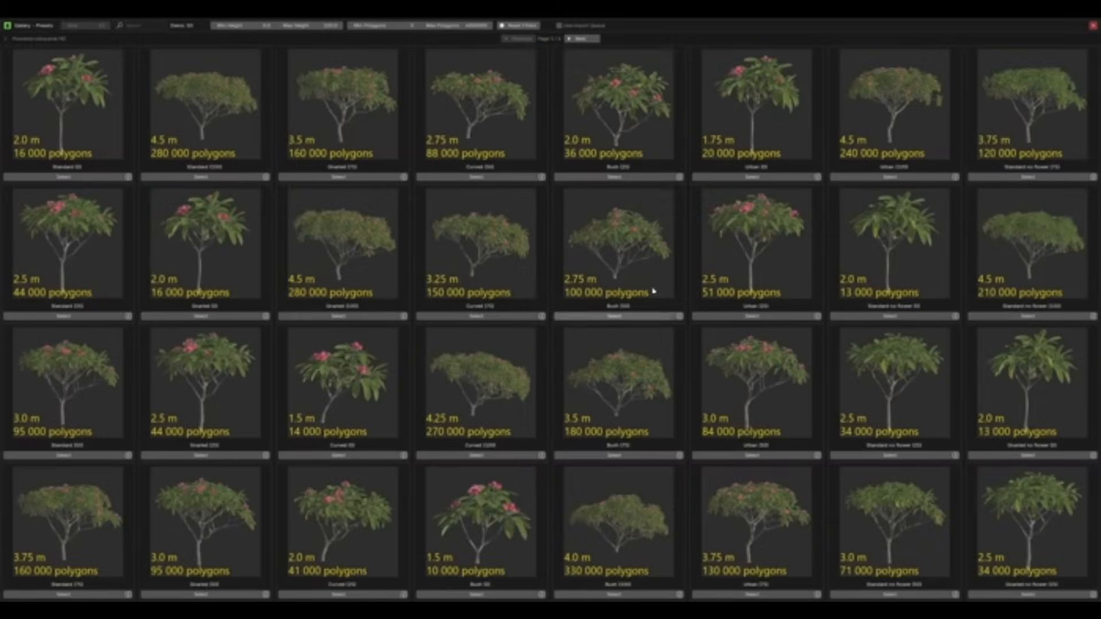
left_click(581, 39)
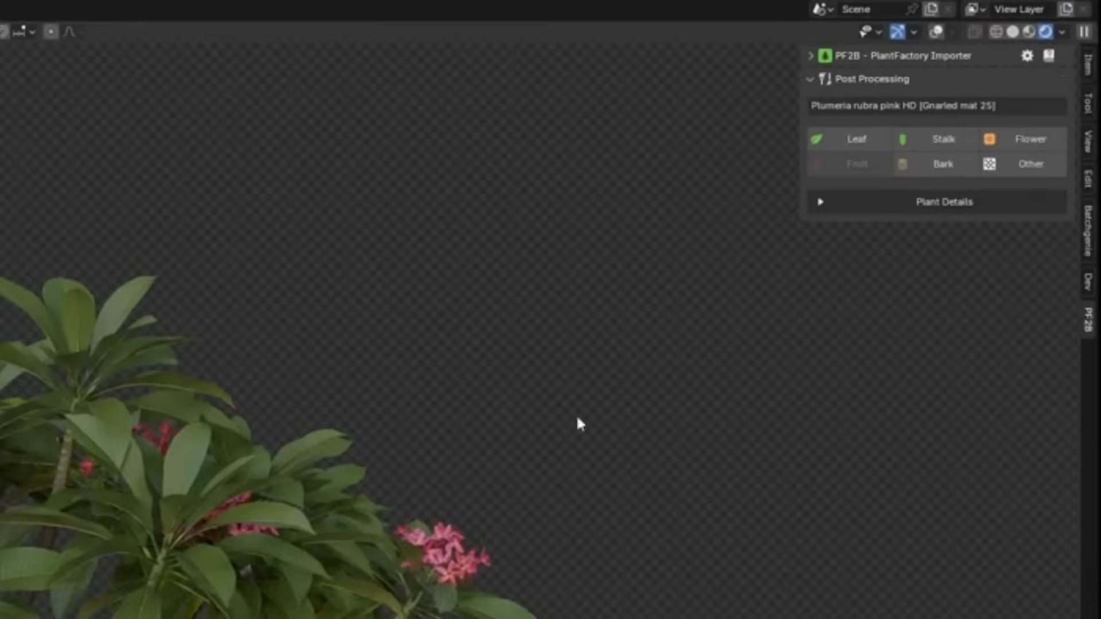
Edit the leaf material of the imported Plumeria rubra pink HD tree to shift its leaves to a brownish olive
left_click(848, 138)
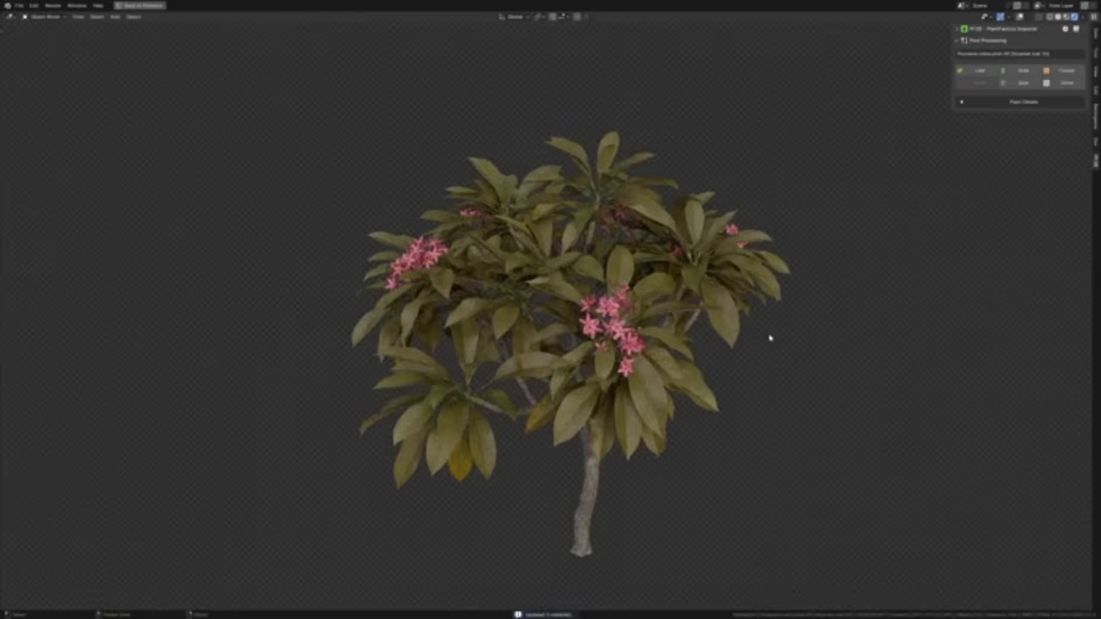
left_click(953, 218)
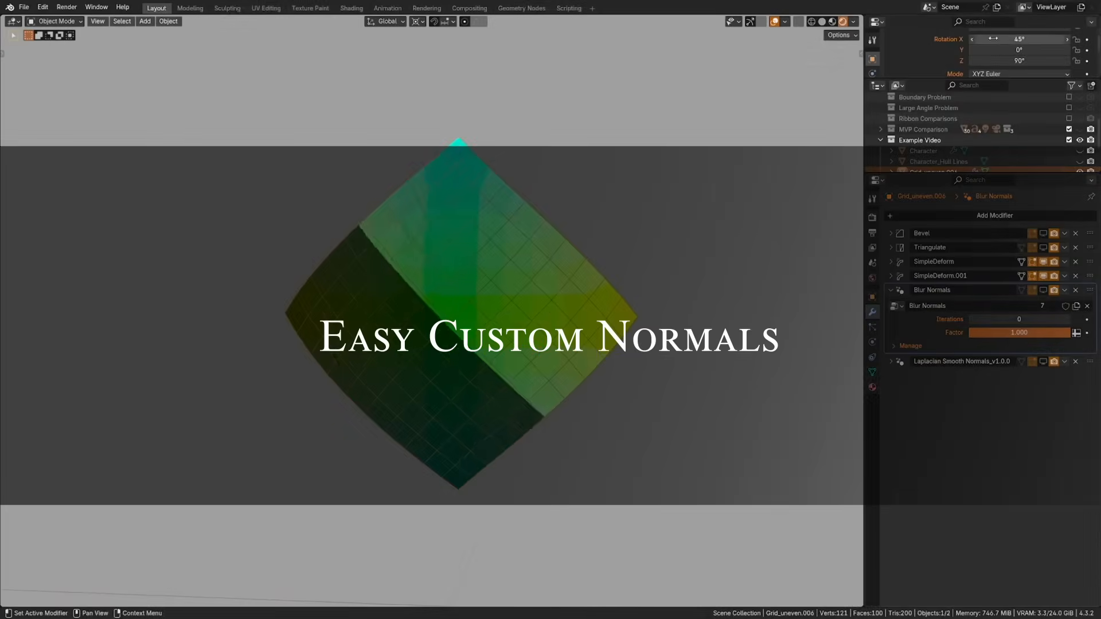
Vary the light's X rotation and the value of the Key 1 shape key on the uneven grid
left_click_drag(1035, 39, 1050, 39)
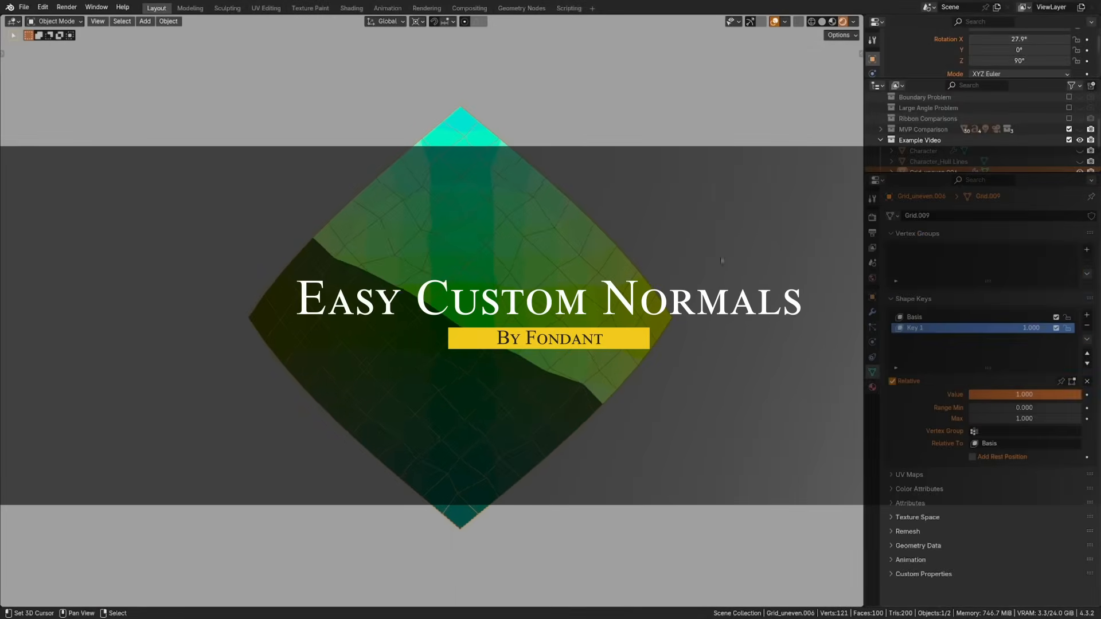
left_click_drag(1055, 395, 1018, 397)
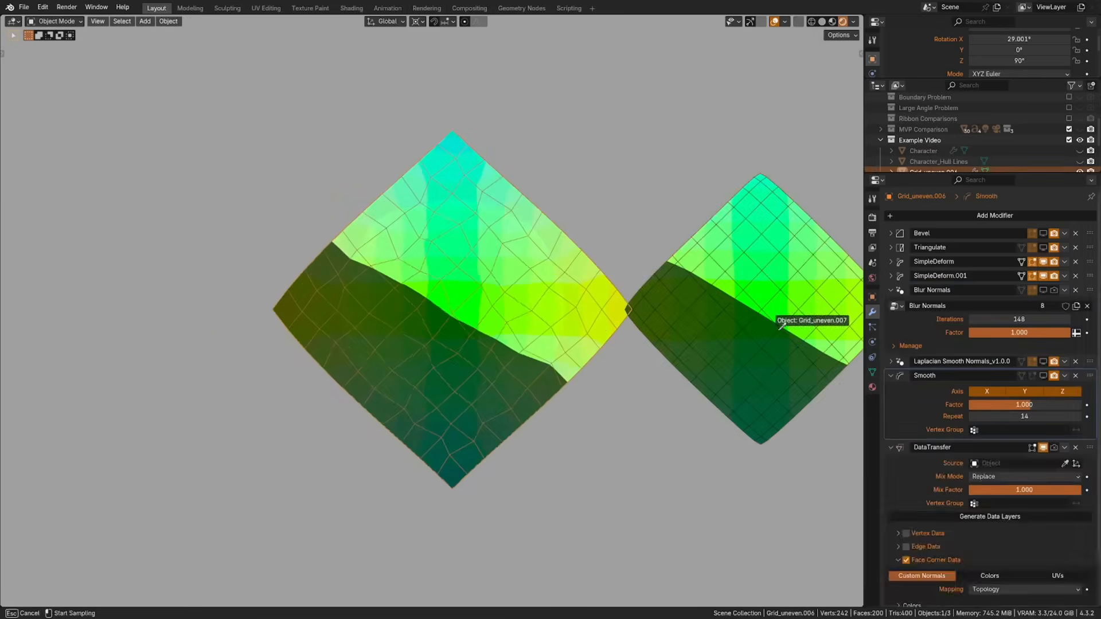
Save the file with the uneven grid's Laplacian Smooth Normals setup
scroll(752, 304, "up", 2)
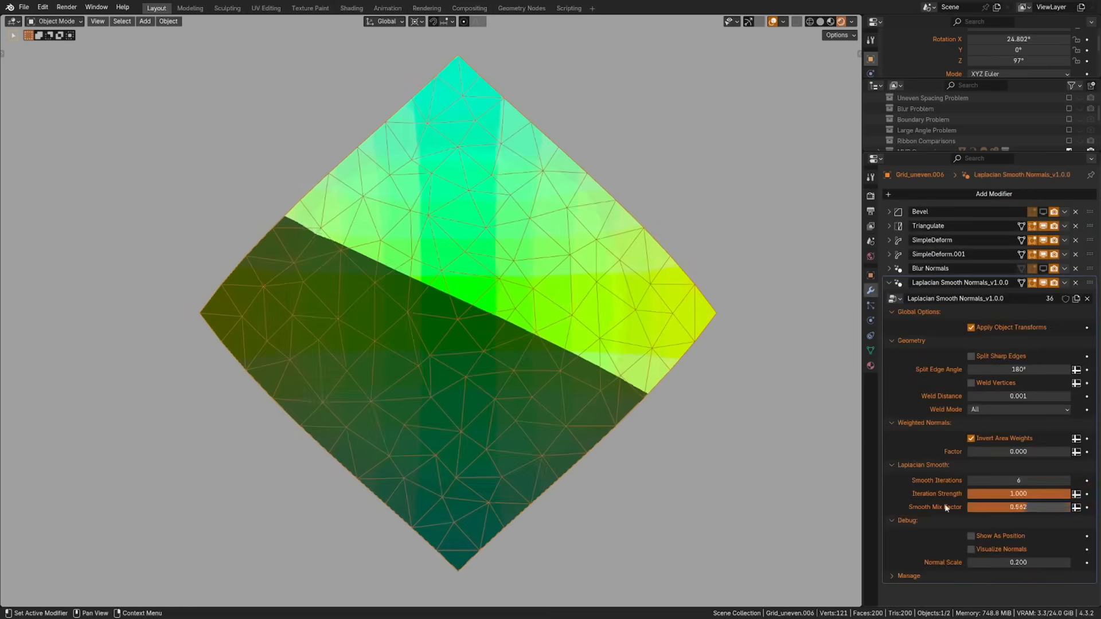
key("ctrl+s")
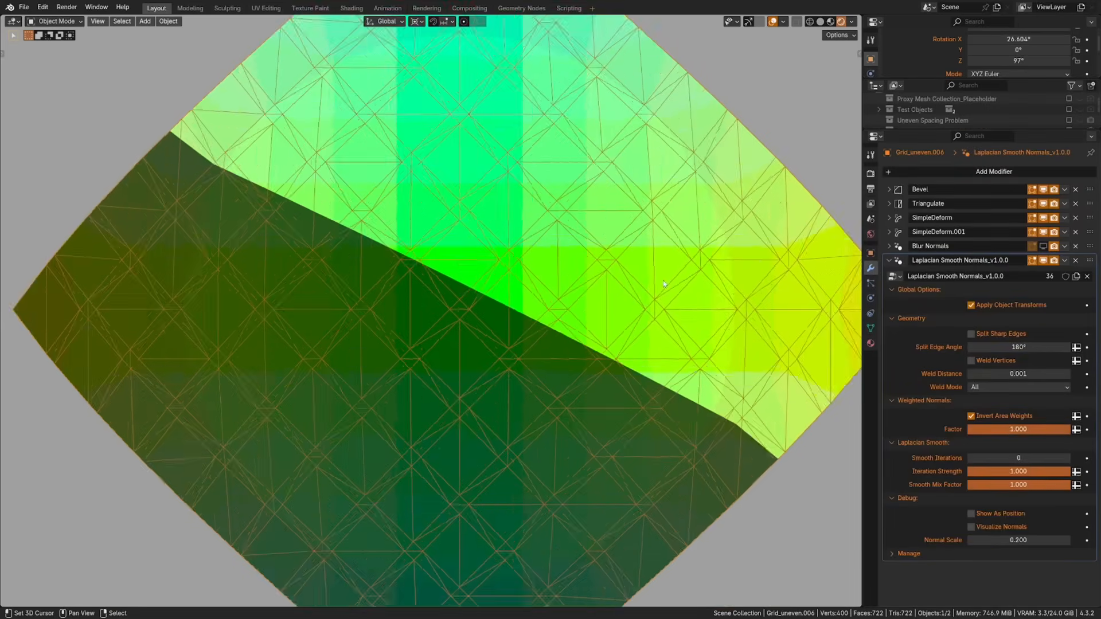
scroll(469, 343, "up", 5)
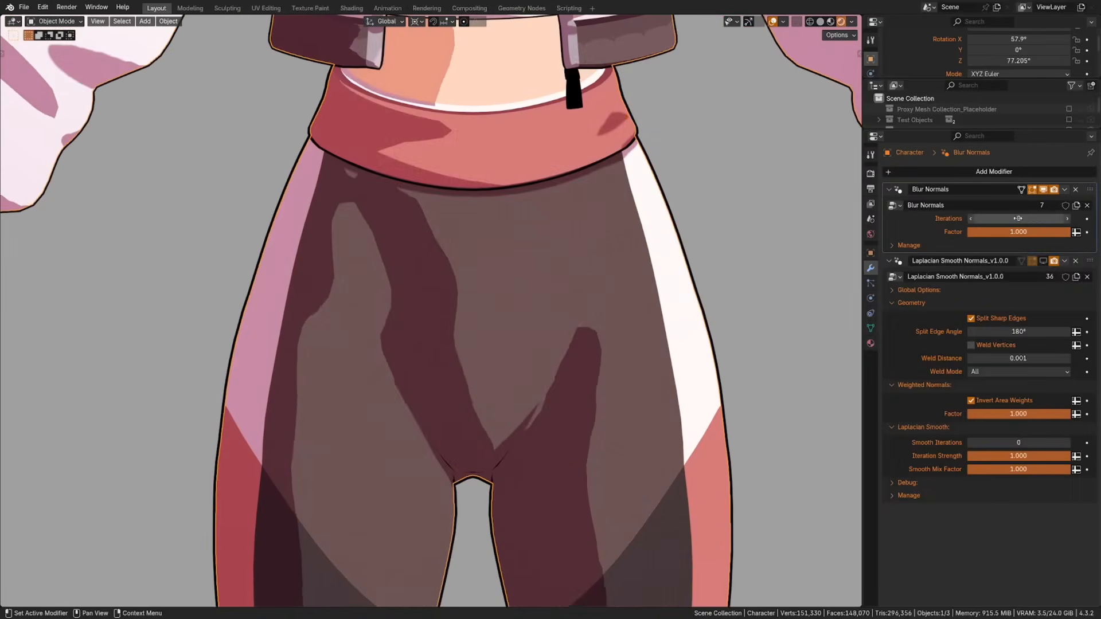
Sweep the light's Z rotation across the character's trousers with blurred normals and toggle the viewport overlays
left_click_drag(1044, 61, 1012, 60)
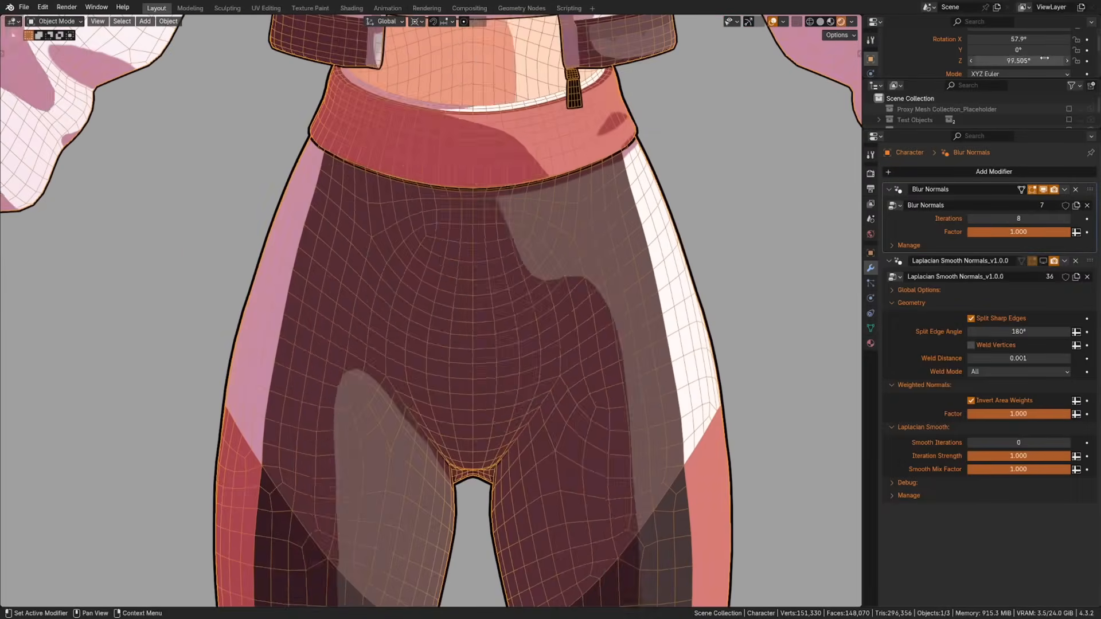
middle_click_drag(527, 201, 709, 229)
key("alt+shift+z")
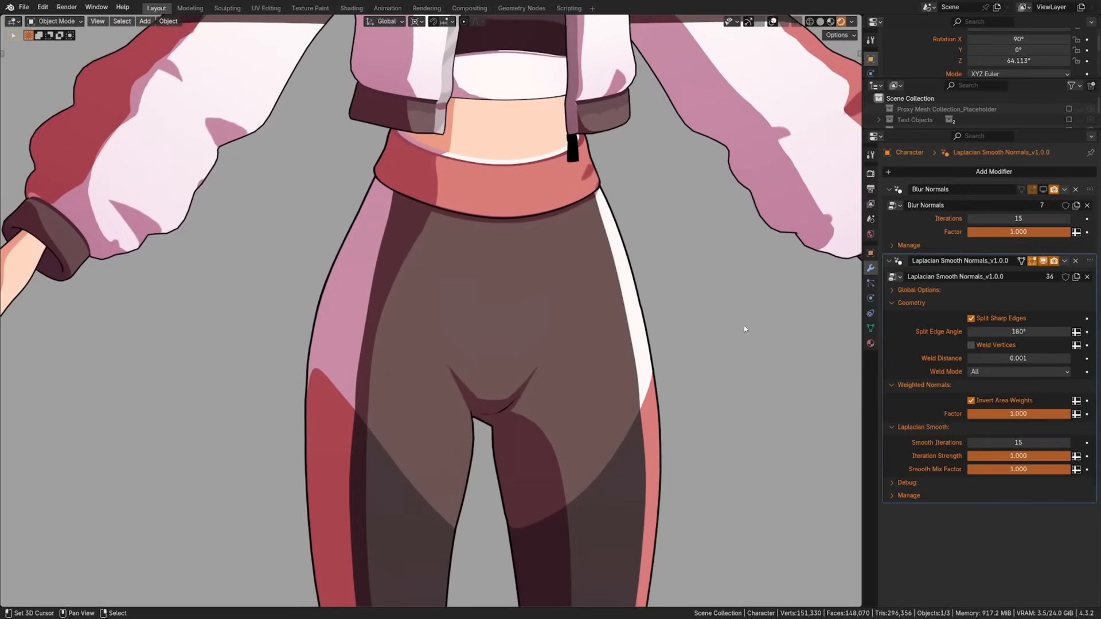
Sweep the light's Z rotation over the character's hips and face with Laplacian-smoothed normals active
left_click_drag(1014, 60, 1018, 60)
scroll(668, 87, "down", 2)
middle_click_drag(668, 86, 659, 401, "shift")
scroll(660, 401, "up", 5)
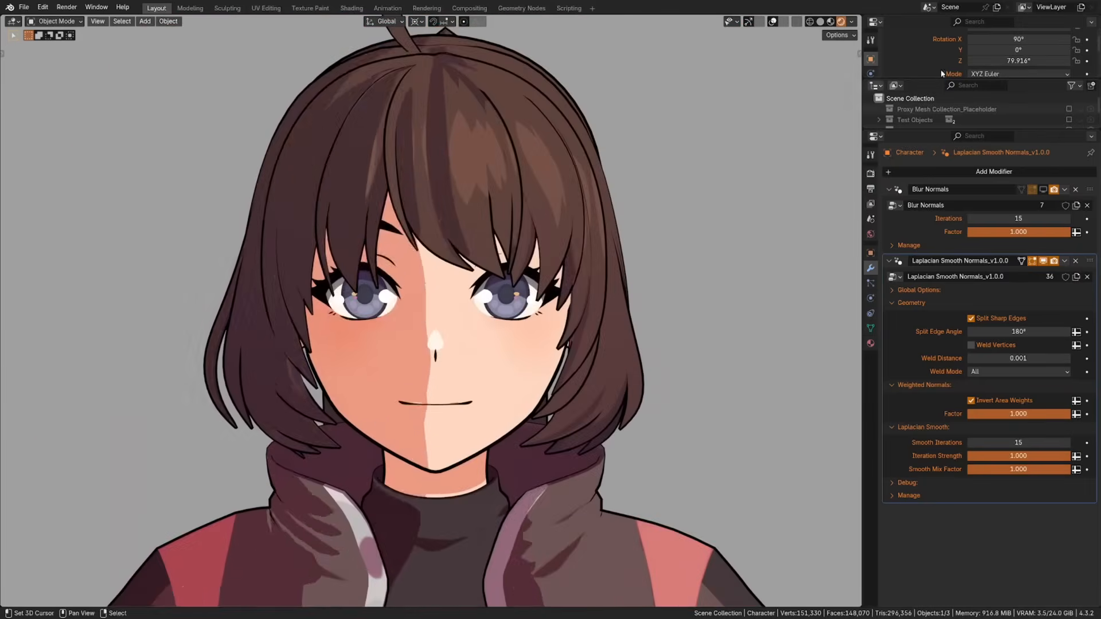
left_click_drag(992, 60, 1028, 60)
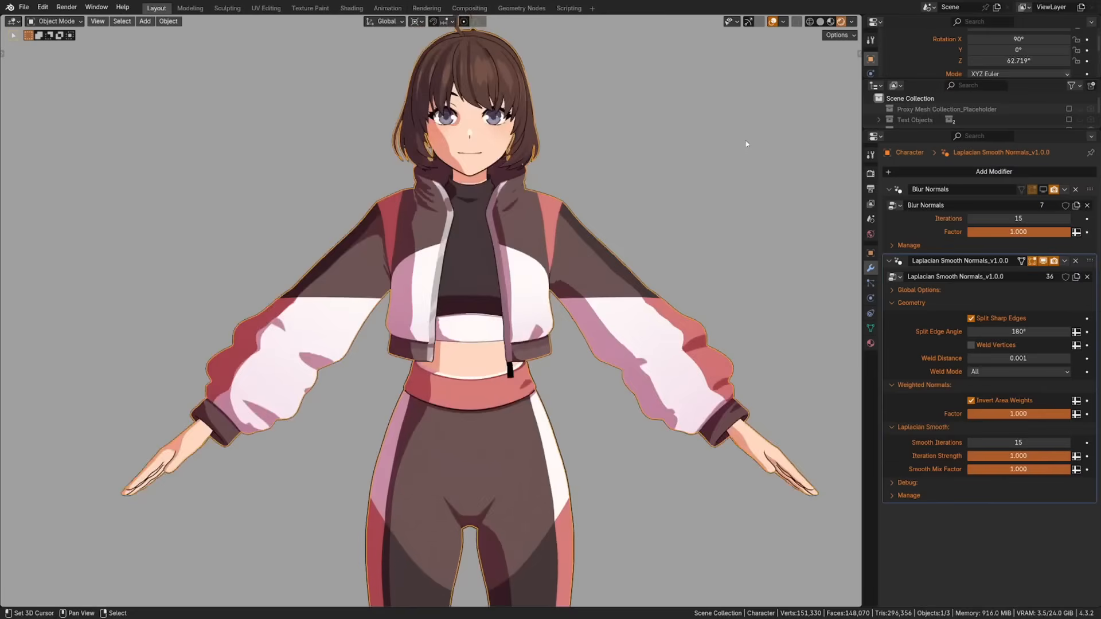
Sweep the light's Z rotation repeatedly over the character's upper body and legs to test the smoothed shading
middle_click_drag(746, 144, 750, 101, "shift")
left_click_drag(1001, 60, 1078, 60)
middle_click_drag(711, 62, 707, 164, "shift")
left_click_drag(1003, 60, 1081, 60)
scroll(713, 286, "down", 2)
middle_click_drag(713, 298, 713, 222, "shift")
scroll(713, 222, "up", 2)
mouse_move(1006, 60)
left_mouse_down()
mouse_move(1017, 60)
mouse_move(1008, 60)
left_mouse_up()
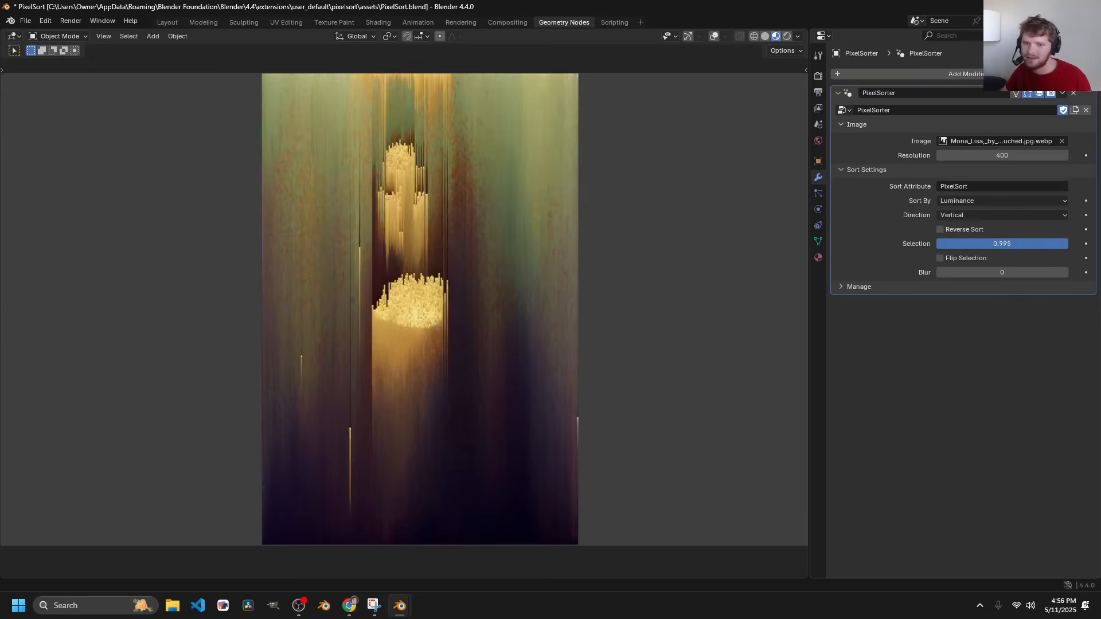
Lower the Selection value of the PixelSorter modifier on the Mona Lisa image
left_click_drag(1002, 244, 965, 233)
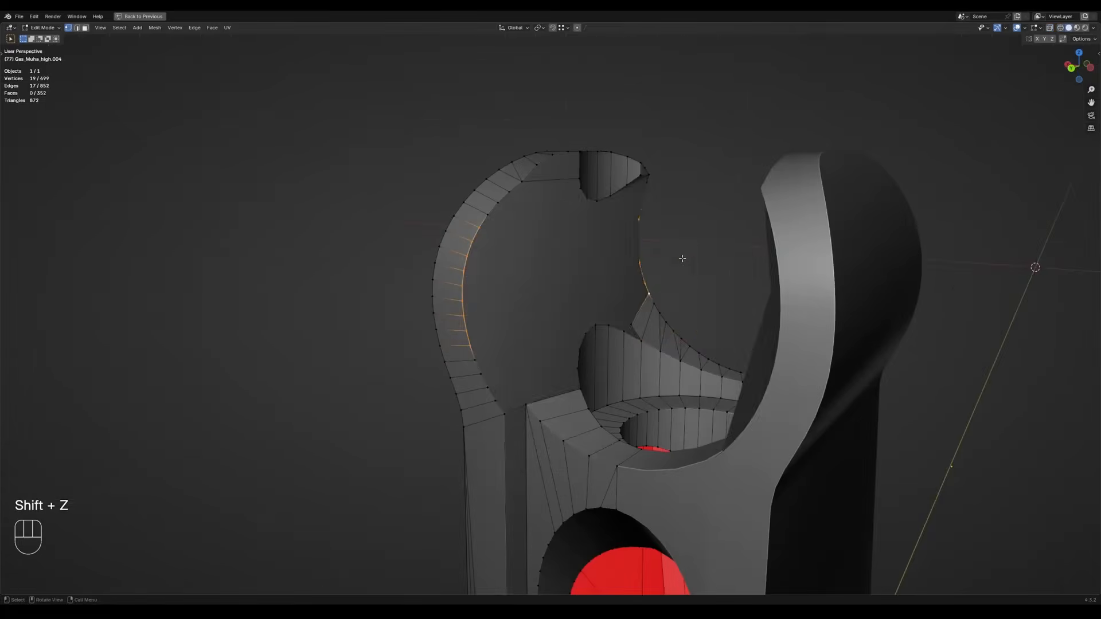
Resample the selected edge path on the gas block's curved fork rim using the Connect option
key("space")
key("shift+ctrl+r")
key("c")
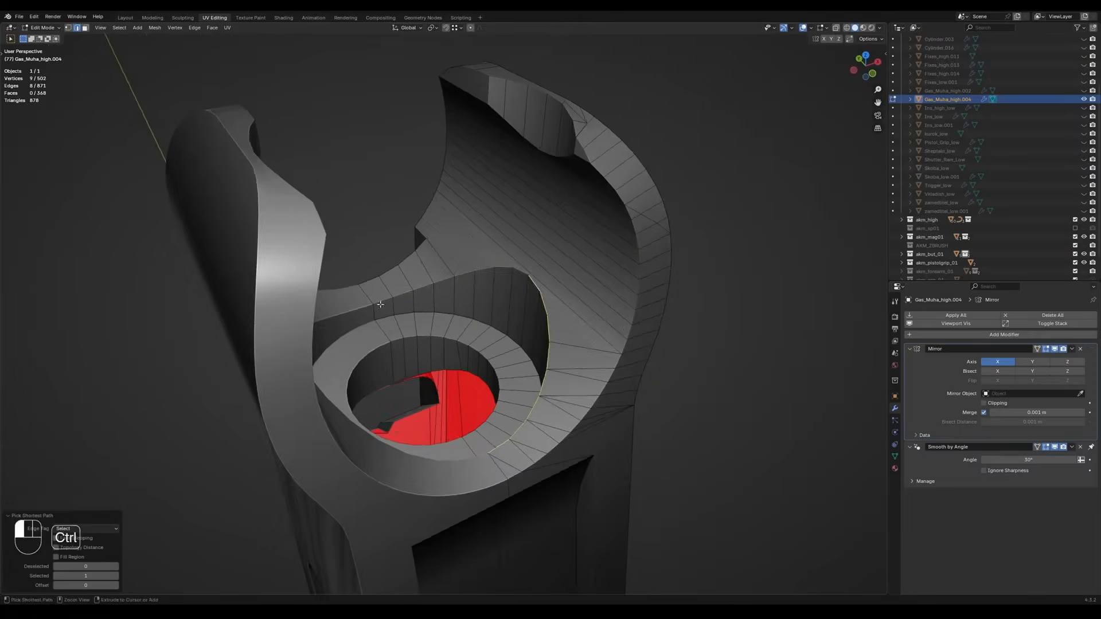
Resample the rim edges of the recess between the fork arms, fill a face there, and undo the last change
key("shift+ctrl+r")
key("3")
key("f")
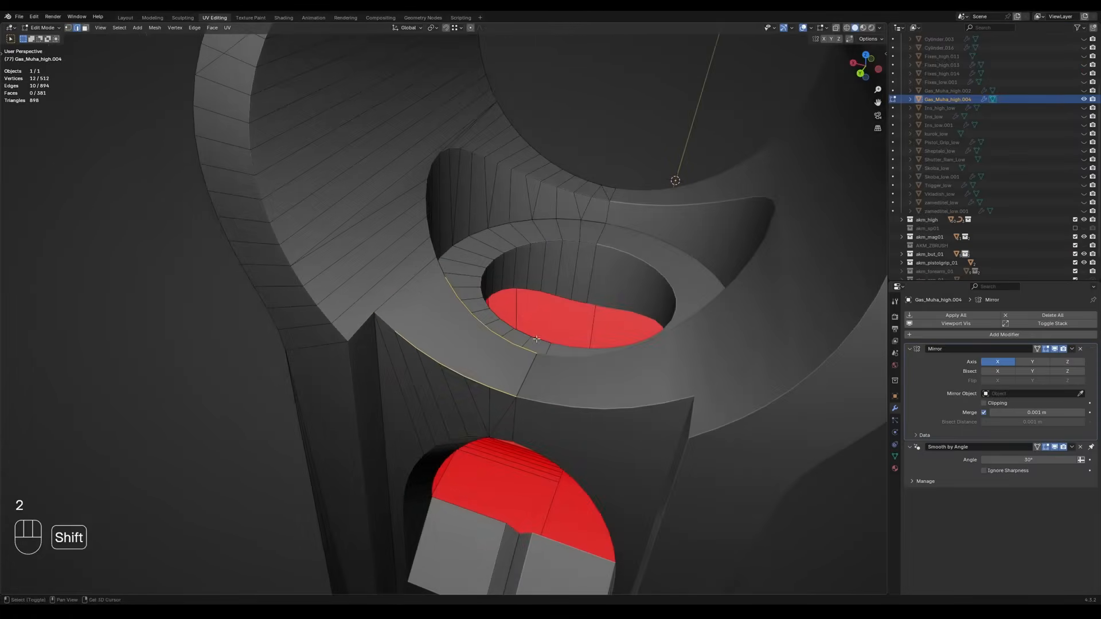
key("ctrl+z")
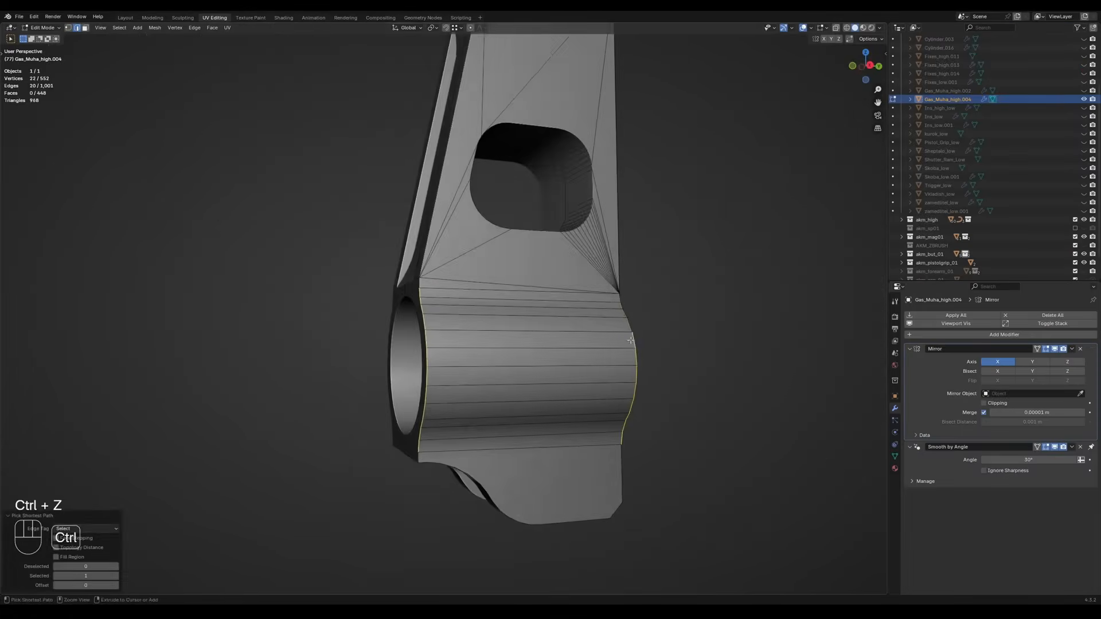
Resample the curved edge paths at both ends of the gas block's cylindrical section and apply the new vertex spacing
key("shift+ctrl+r")
key("space")
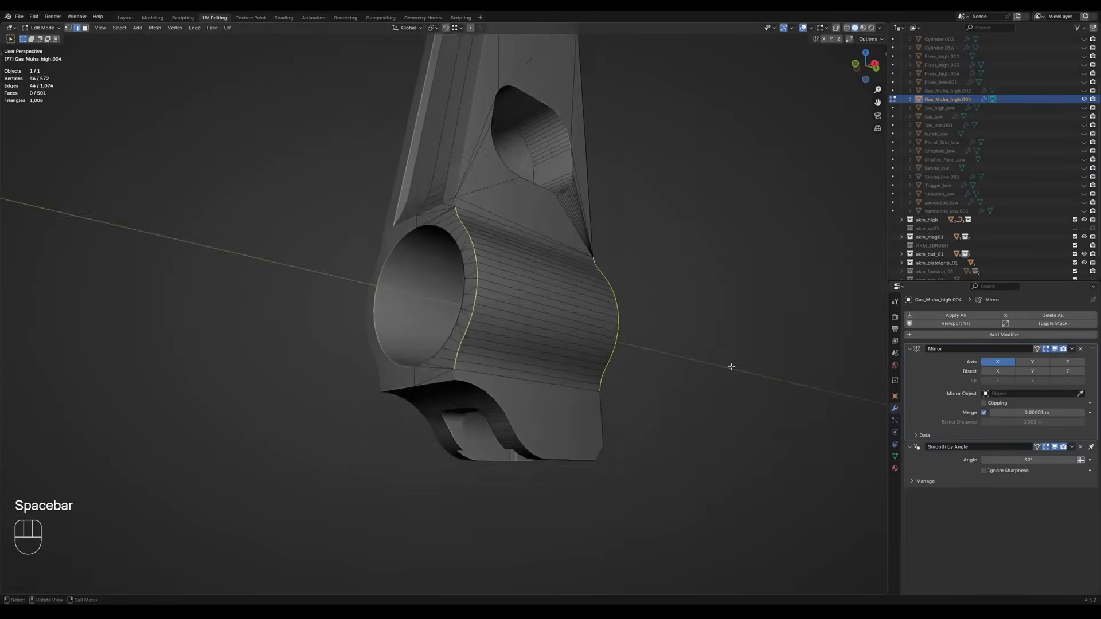
key("2")
key("shift+ctrl+r")
key("space")
Resample the short edge path and the curved notch edge on the gas block's underside with the Catmull-Rom spline type
key("shift+ctrl+r")
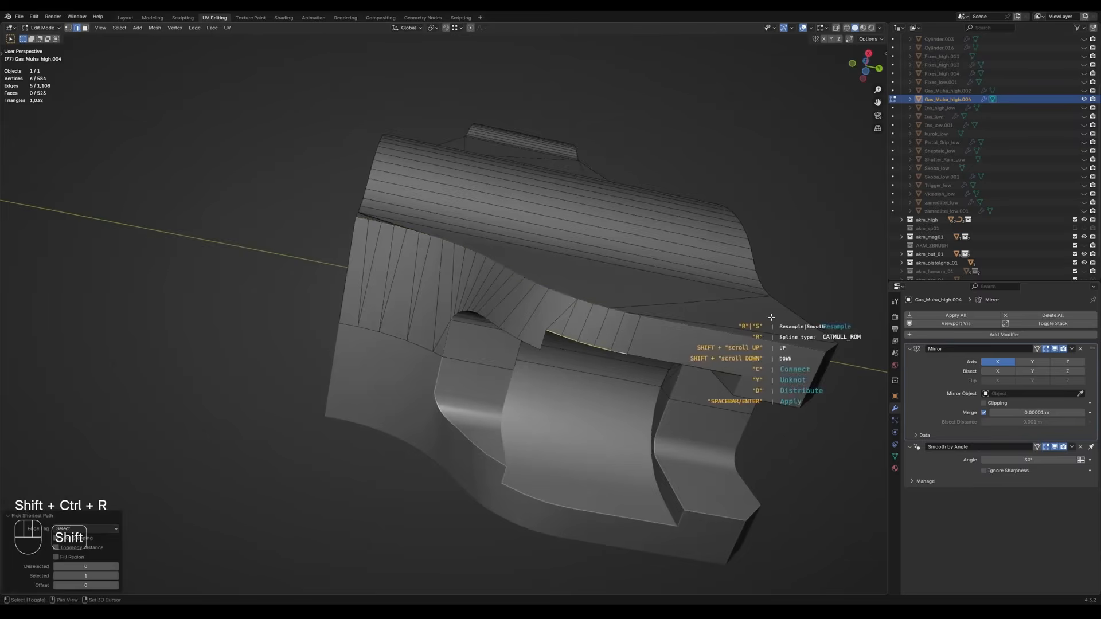
key("space")
key("2")
key("shift+ctrl+r")
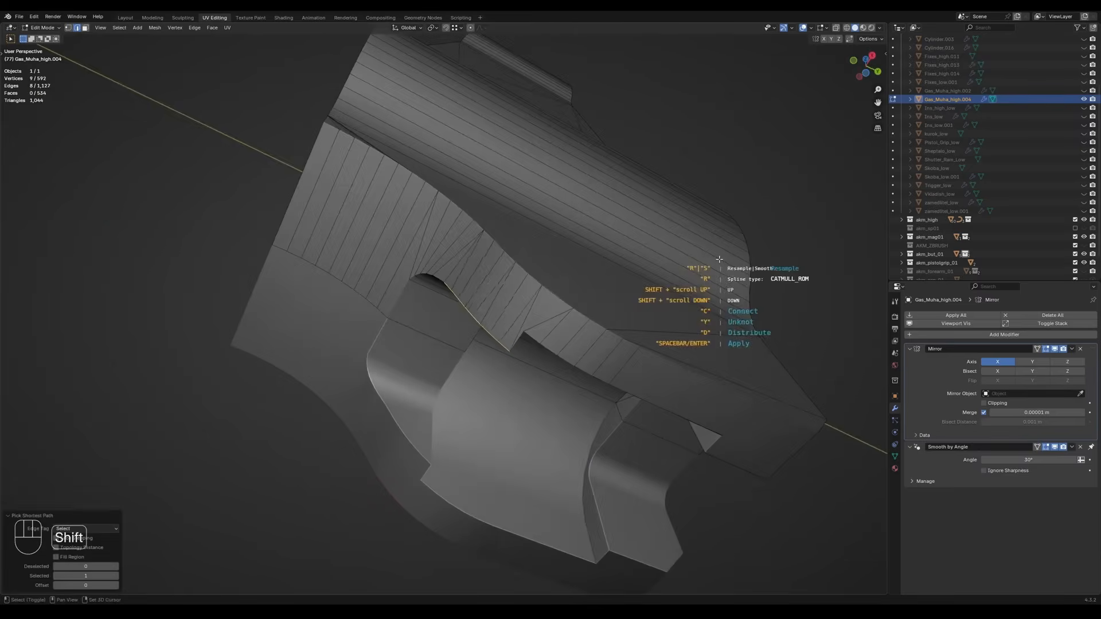
Connect vertices on the gas block's underside, dissolve the surplus edges, and resample the next edge path
key("1")
key("j")
key("2")
key("ctrl+x")
key("2")
key("shift+ctrl+r")
key("Tab")
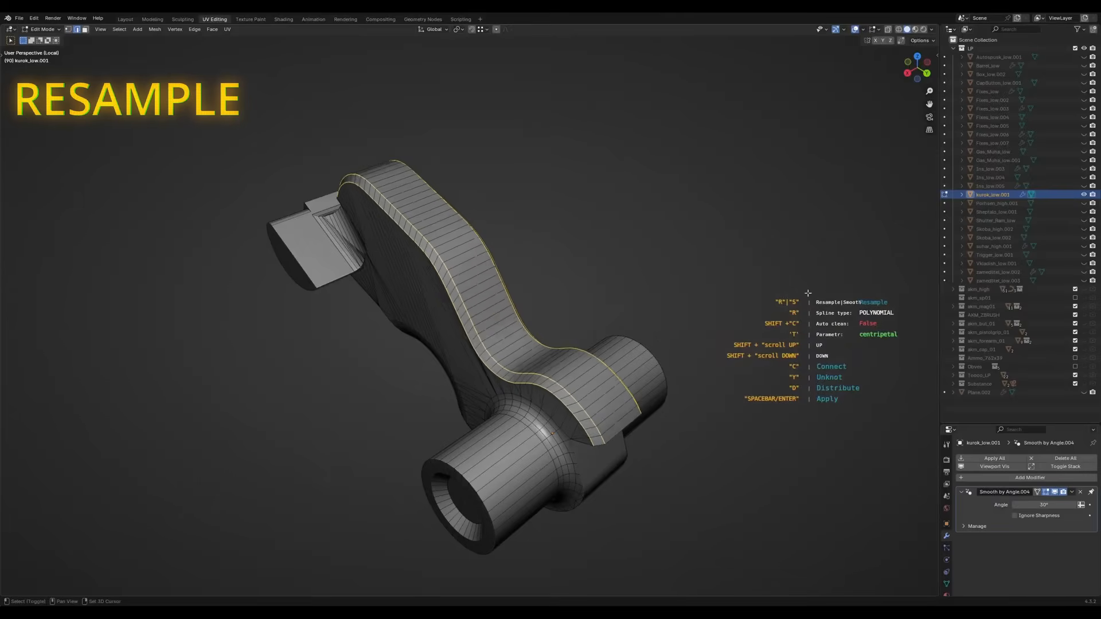
middle_click_drag(809, 293, 725, 265)
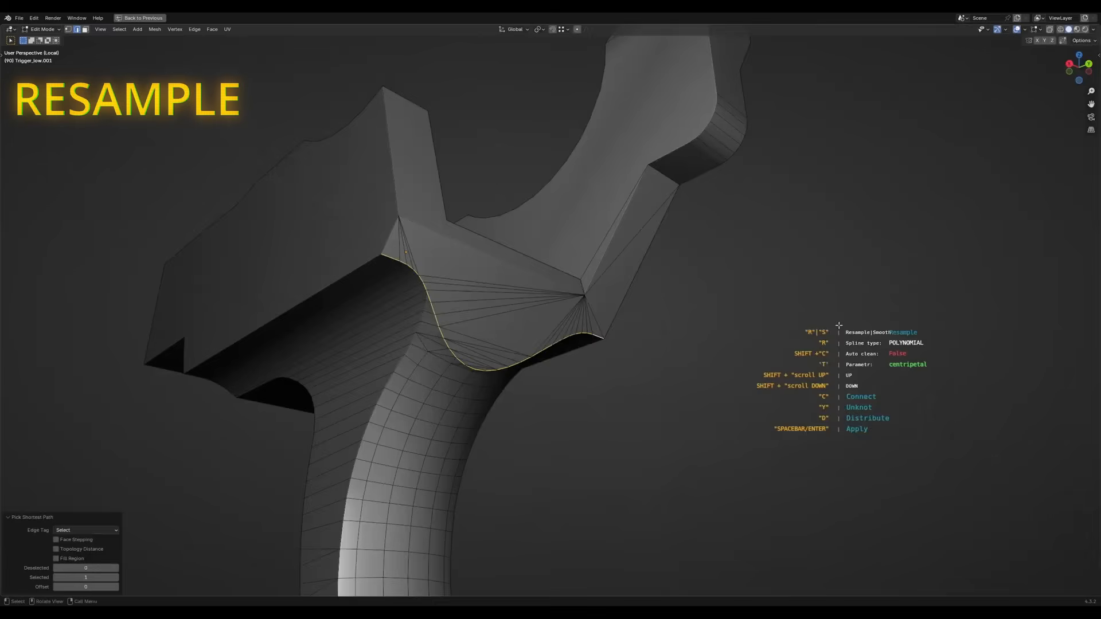
middle_click_drag(851, 348, 792, 339)
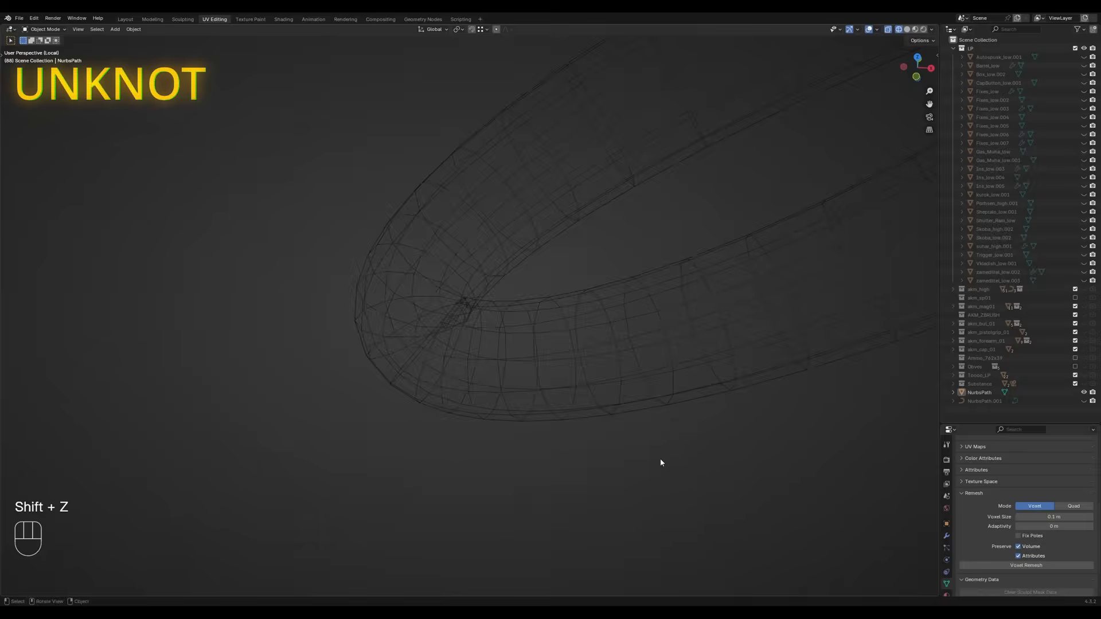
key("shift+z")
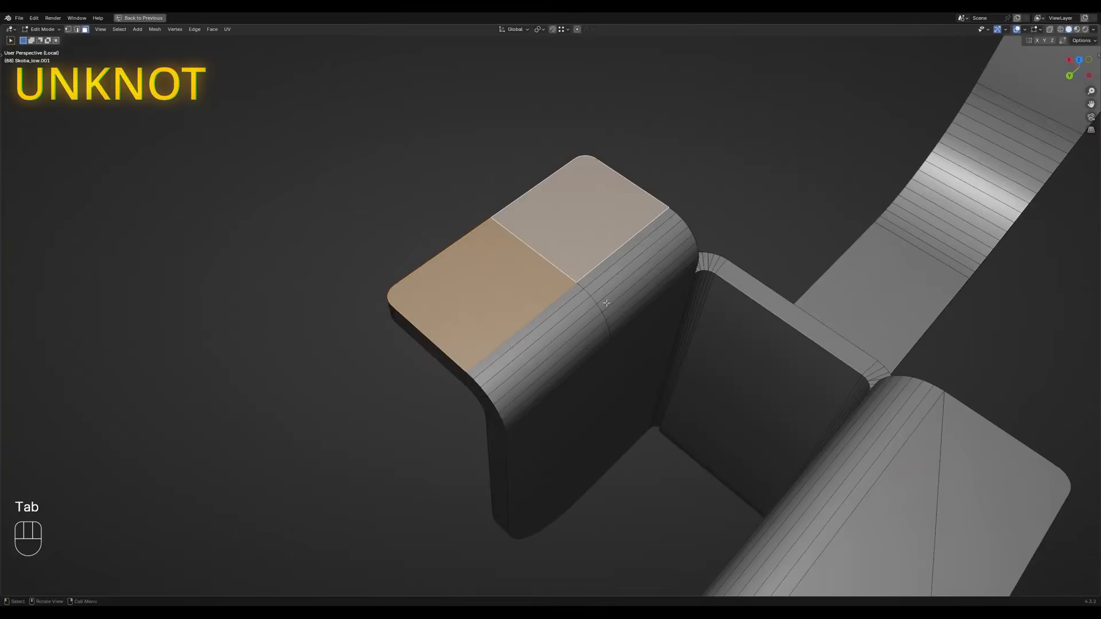
Inset the two flat top faces of the bracket's bent tab and switch to edge selection for the wavy plane
key("i")
key("2")
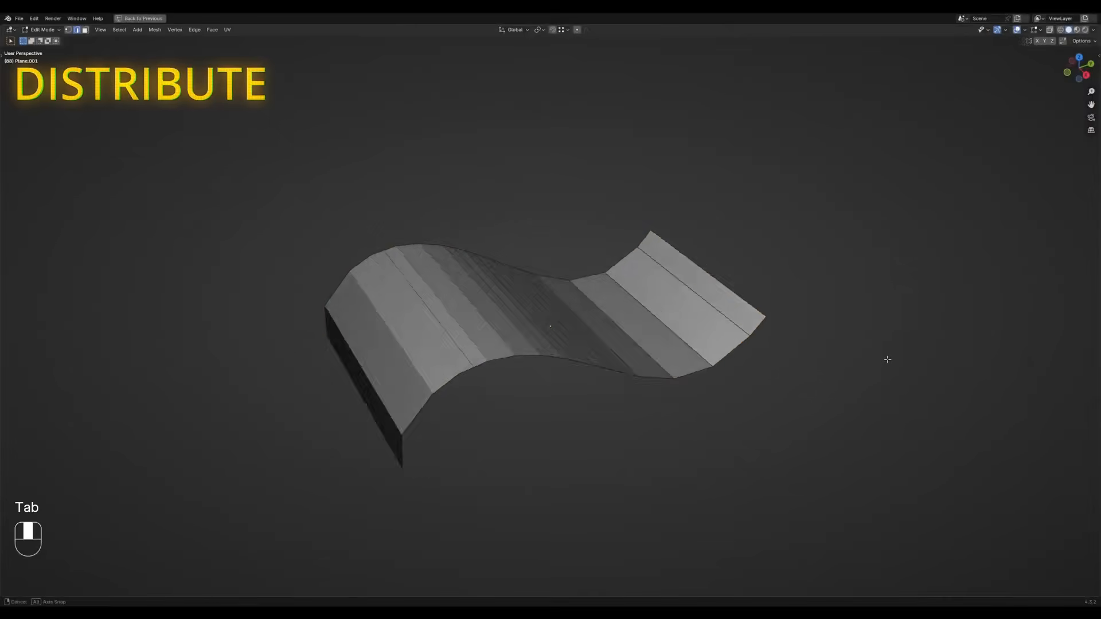
key("2")
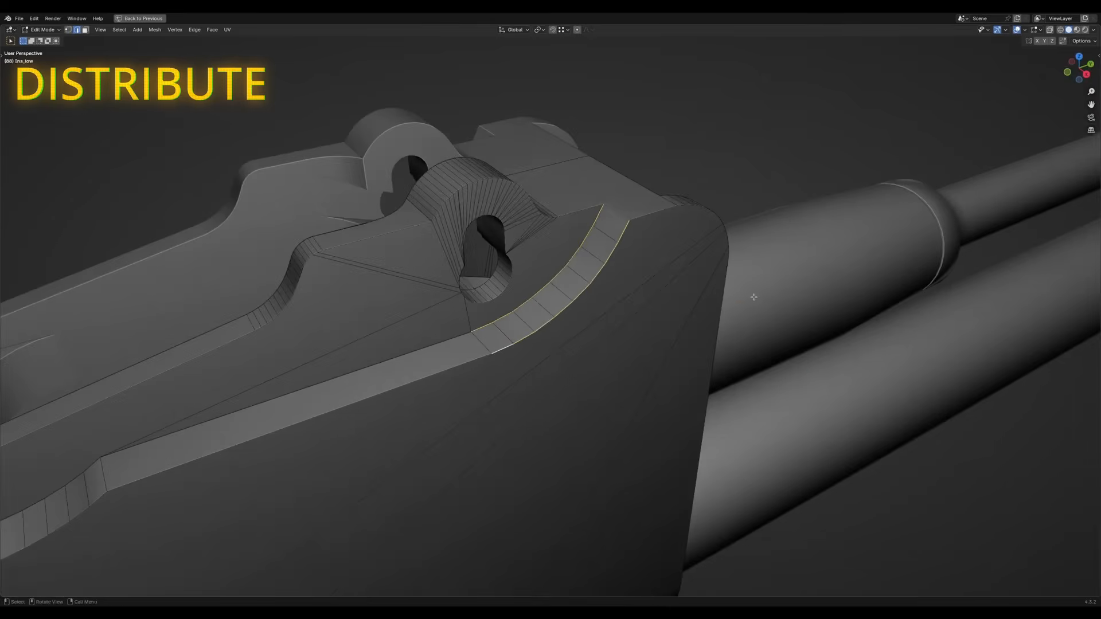
key("Tab")
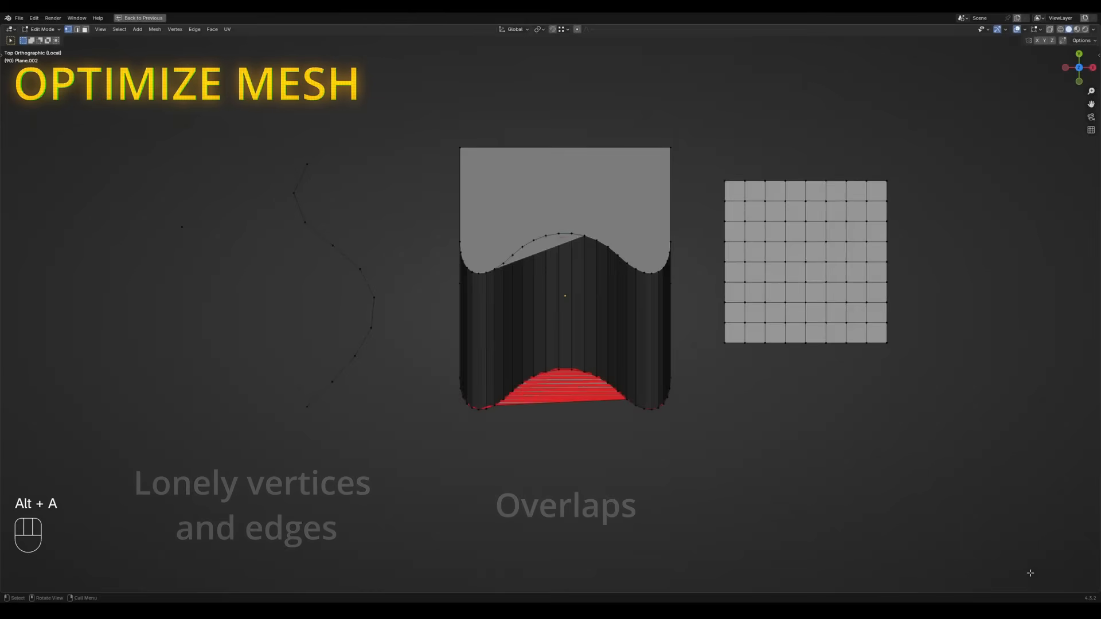
Select the full meshes of the test shapes, the switcher lever and the box, and run Optimize Mesh on them
key("a")
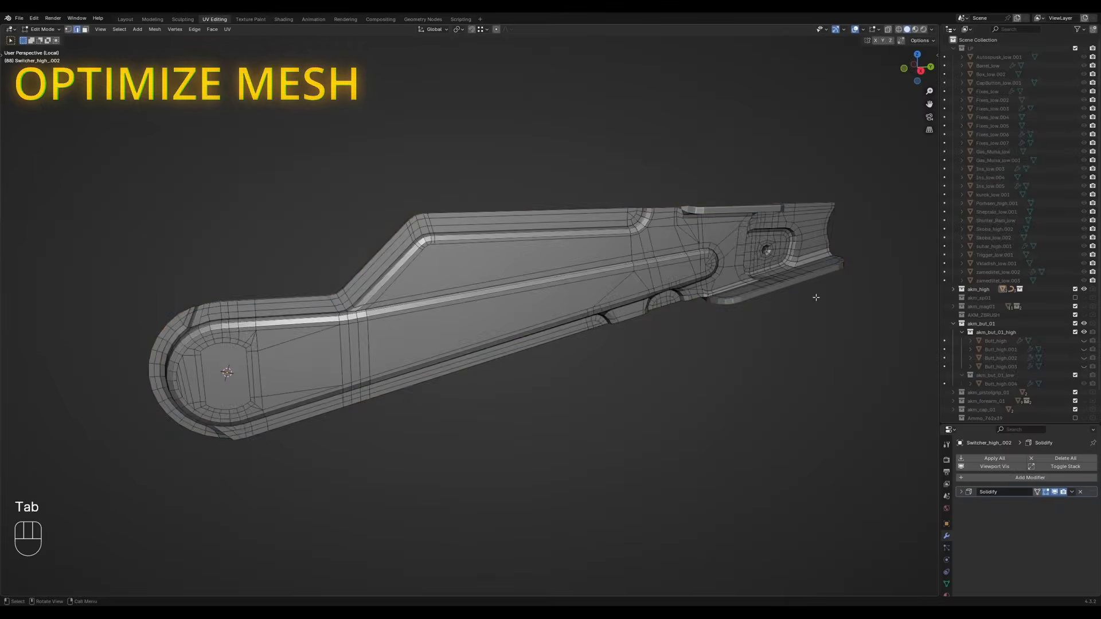
key("a")
key("z")
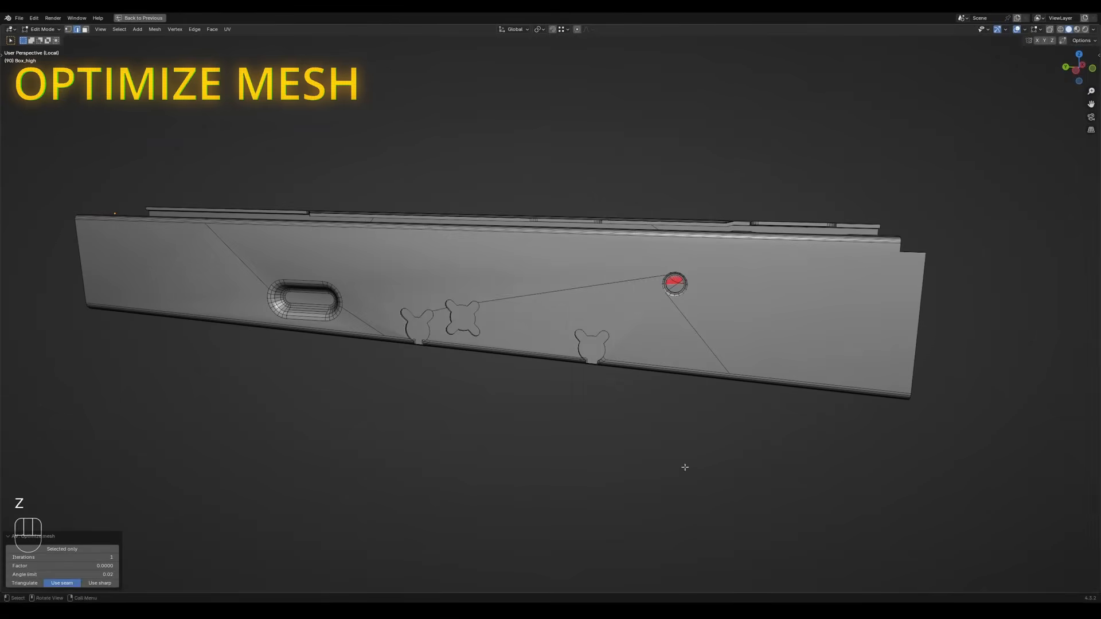
key("Return")
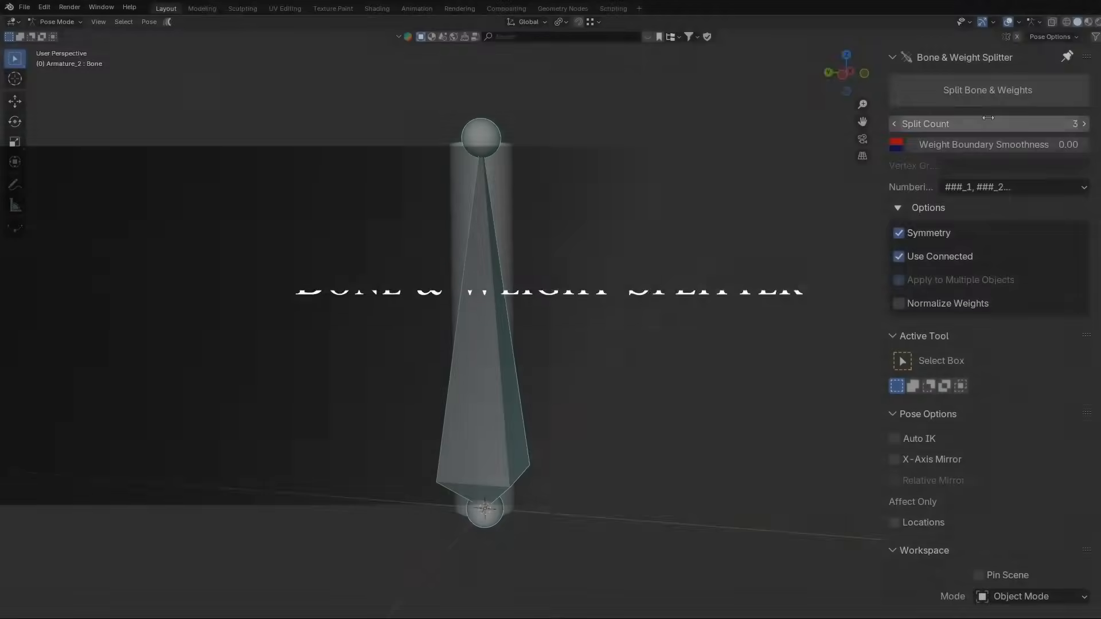
Test-rotate the unsplit bone with its cylinder and cancel the rotation
key("r")
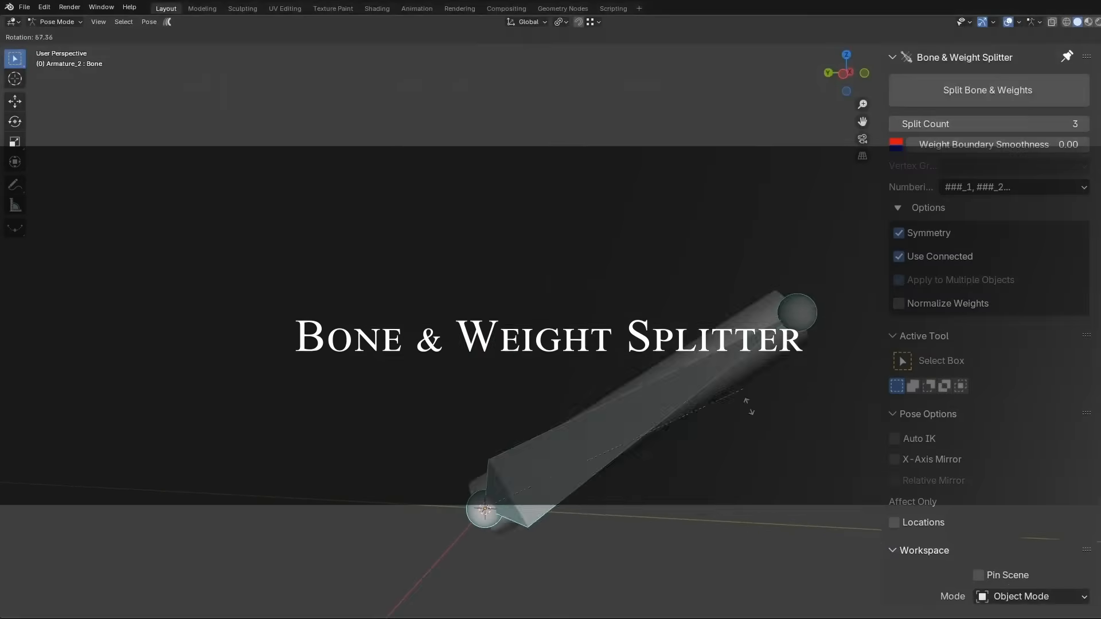
right_click(607, 400)
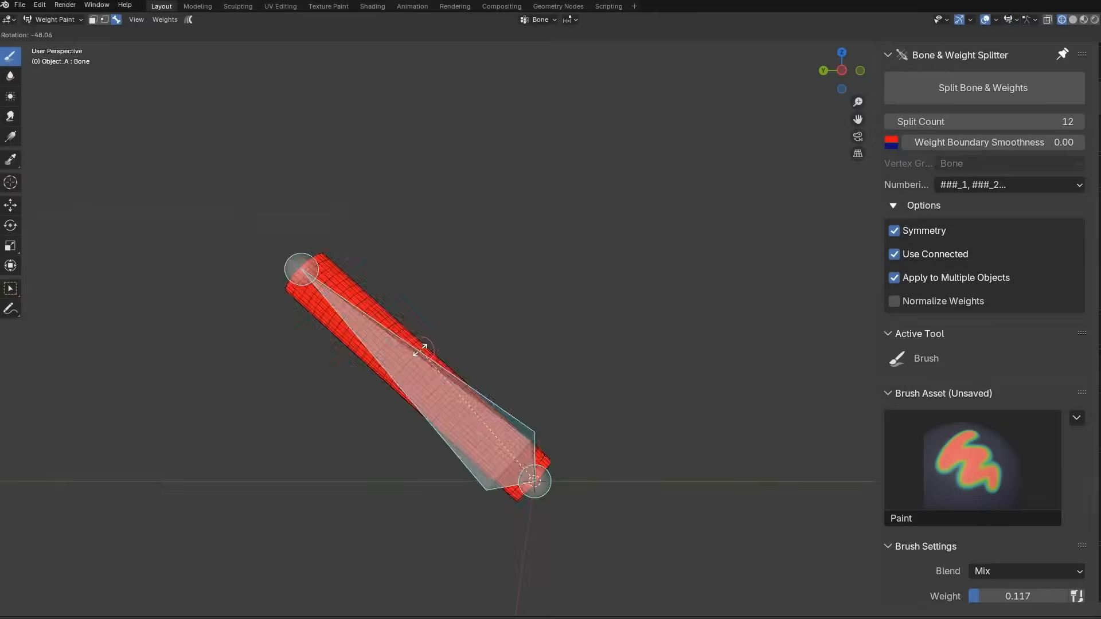
right_click(555, 359)
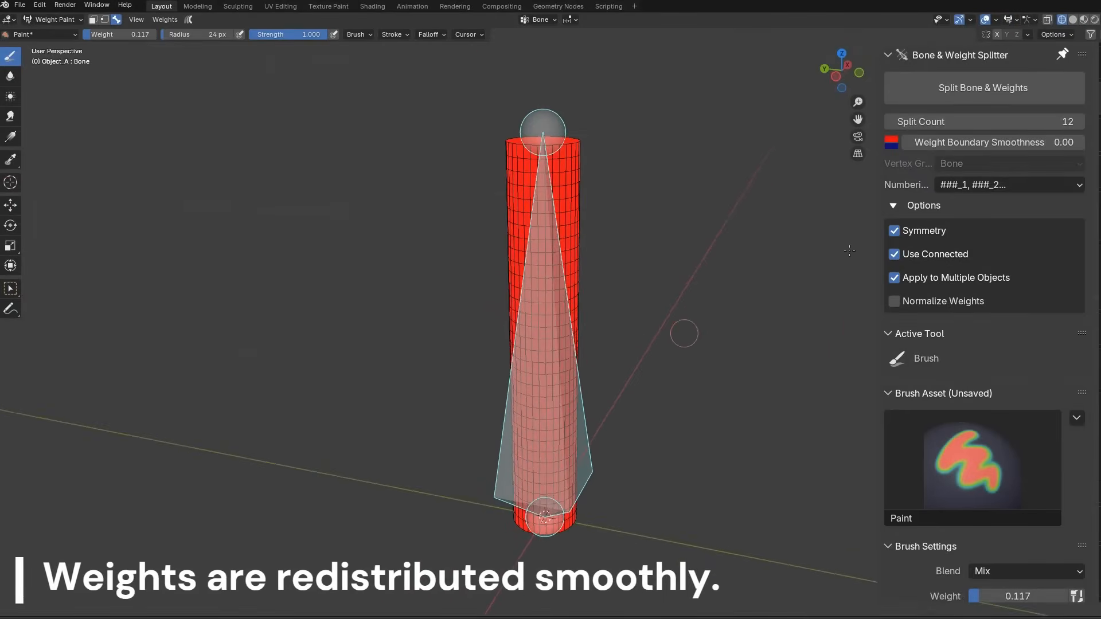
Split the bone and its weights into 12 segments with boundary smoothness 0.43 and test-rotate the bone chain
left_click(995, 91)
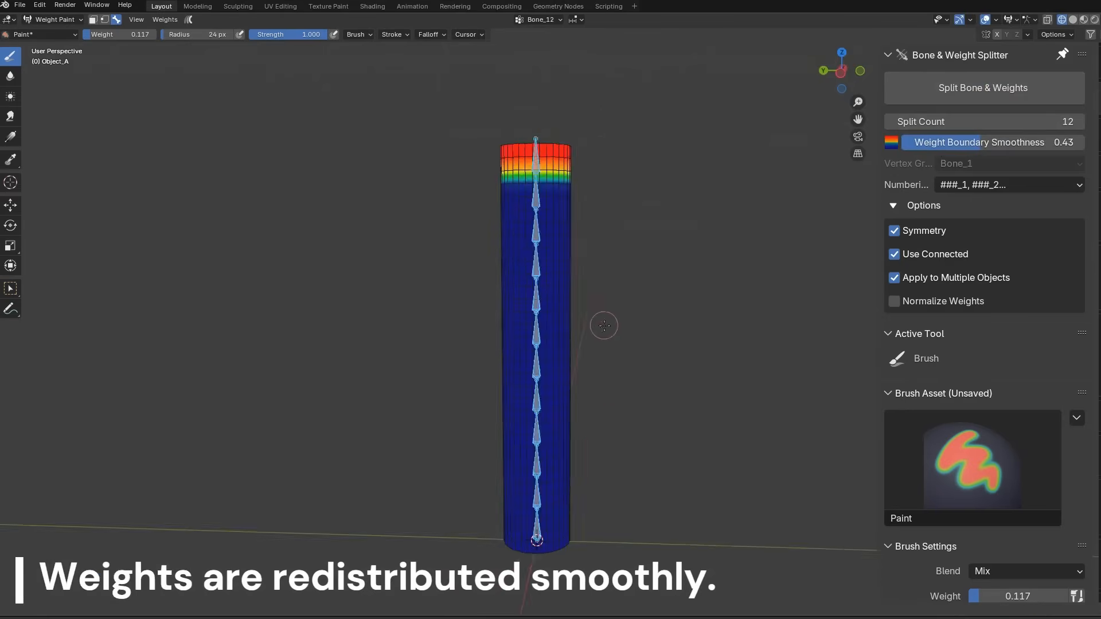
key("r")
right_click(688, 347)
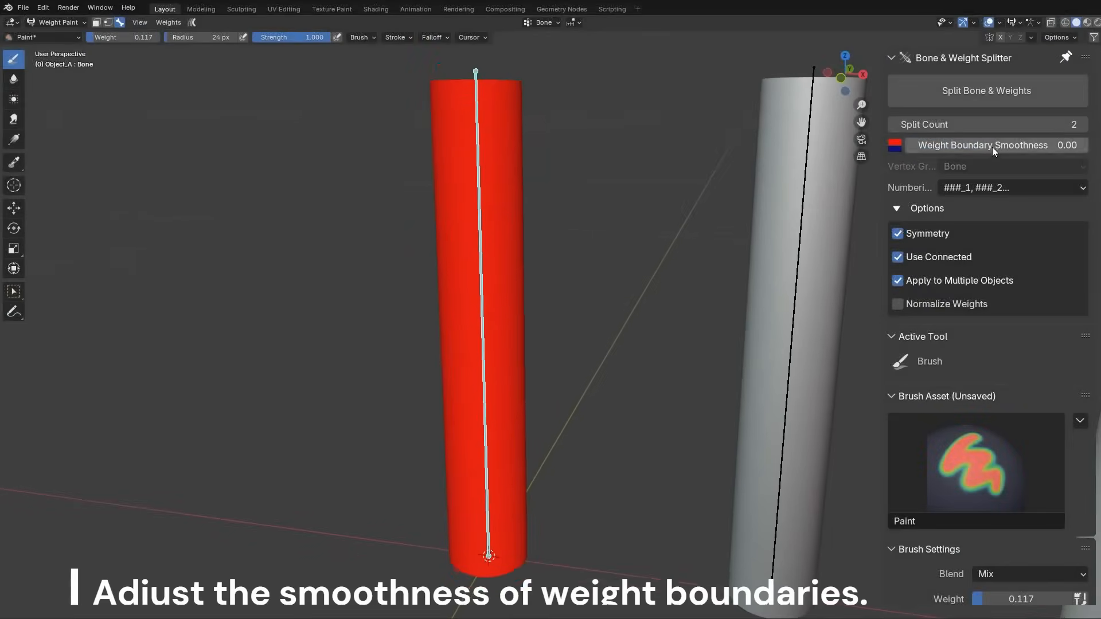
Split the first cylinder's bone in two at smoothness 0.00 and the middle cylinder's at 0.5, and test-rotate the middle one's upper bone
left_click(986, 90)
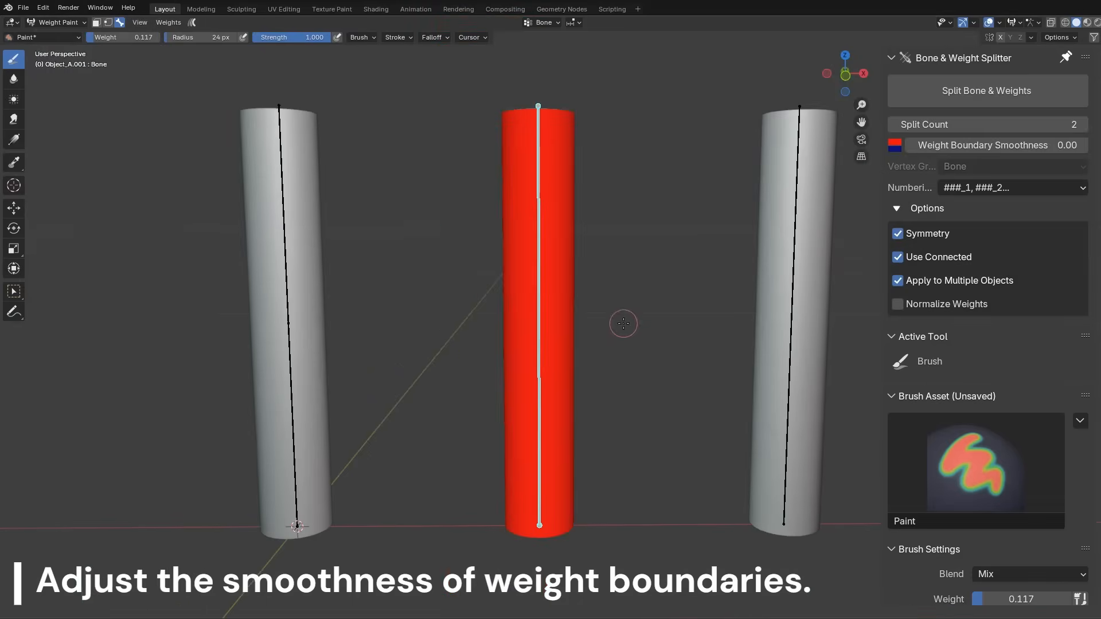
double_click(986, 145)
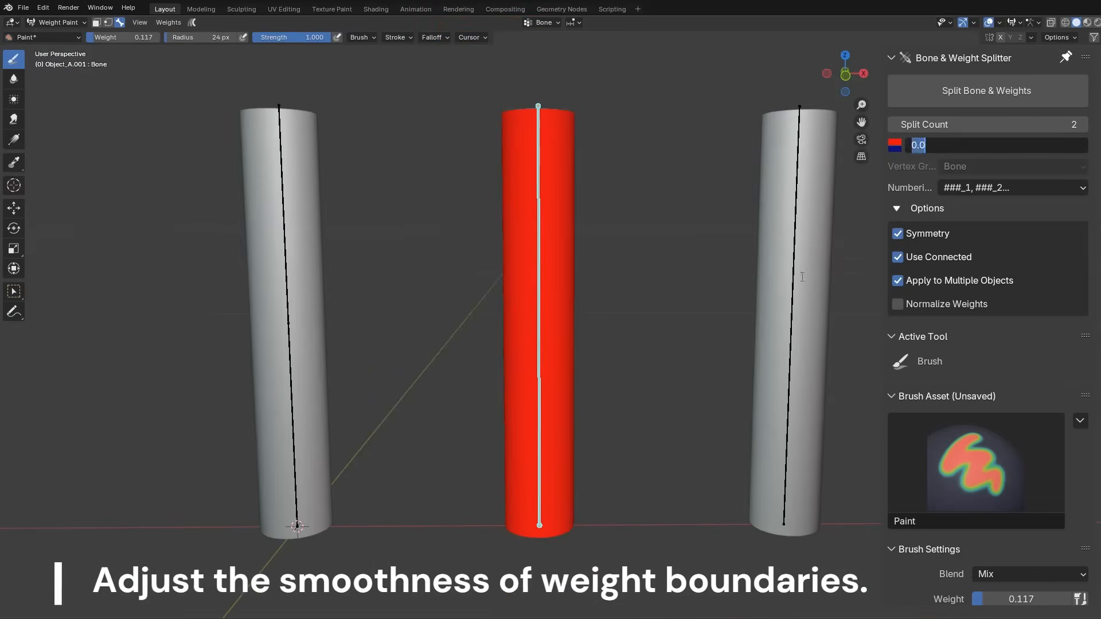
type("0.5")
key("Return")
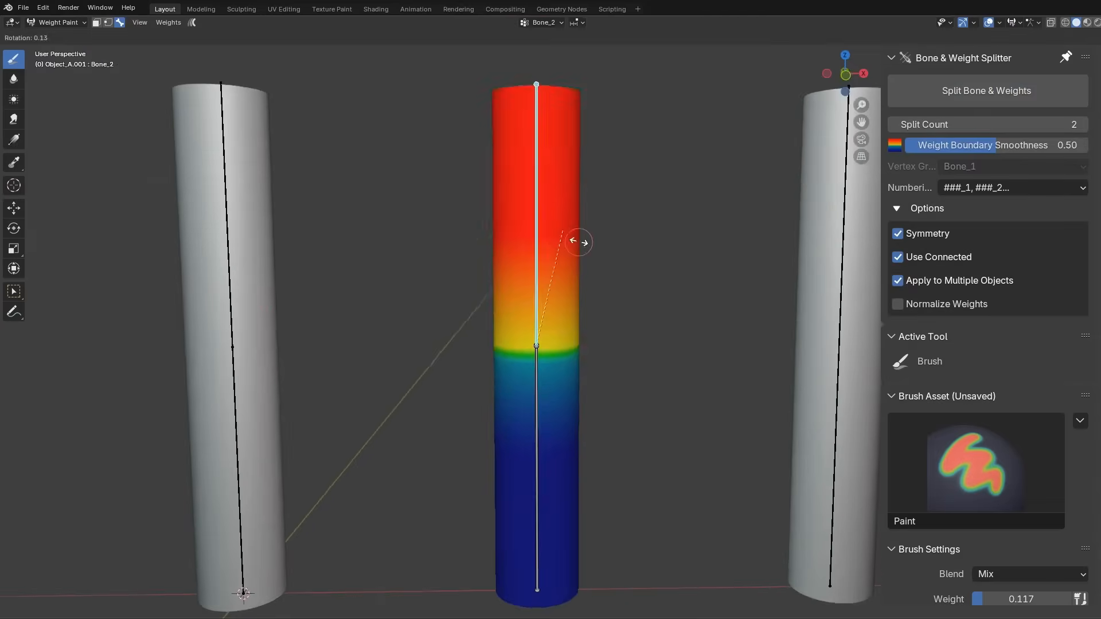
key("r")
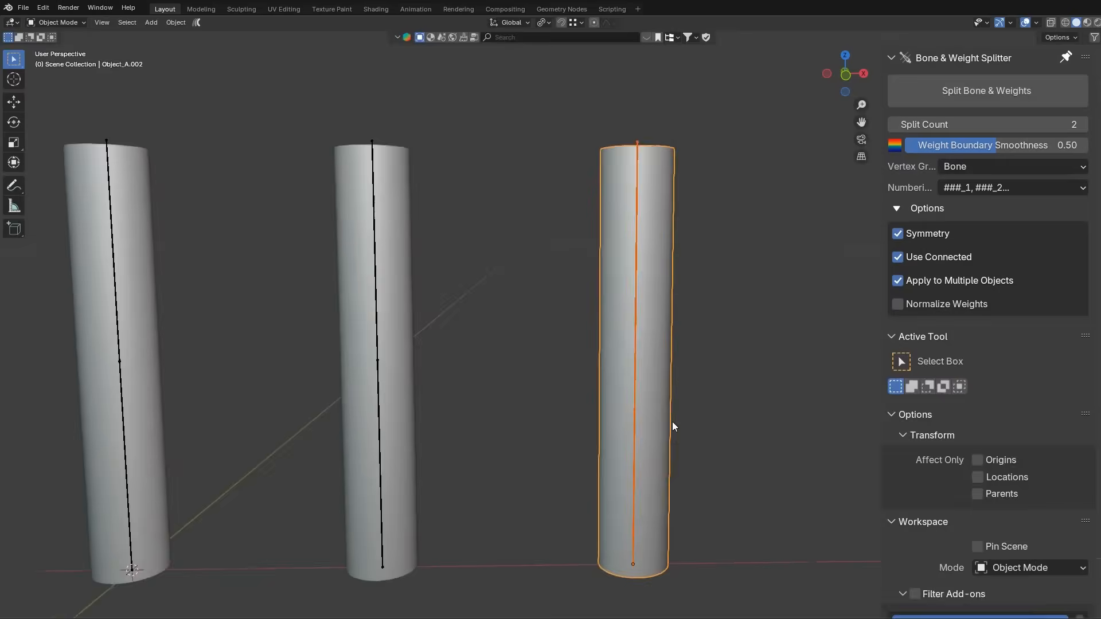
Split the third cylinder's bone in two with weight boundary smoothness 1.00 and test-bend its upper half
left_click(987, 91)
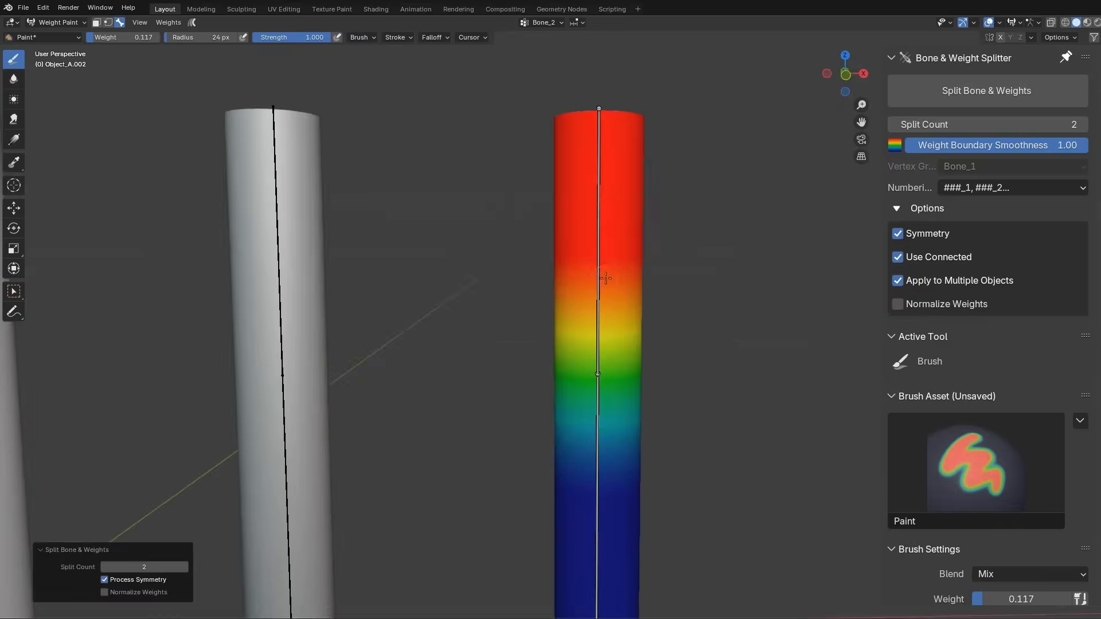
key("r")
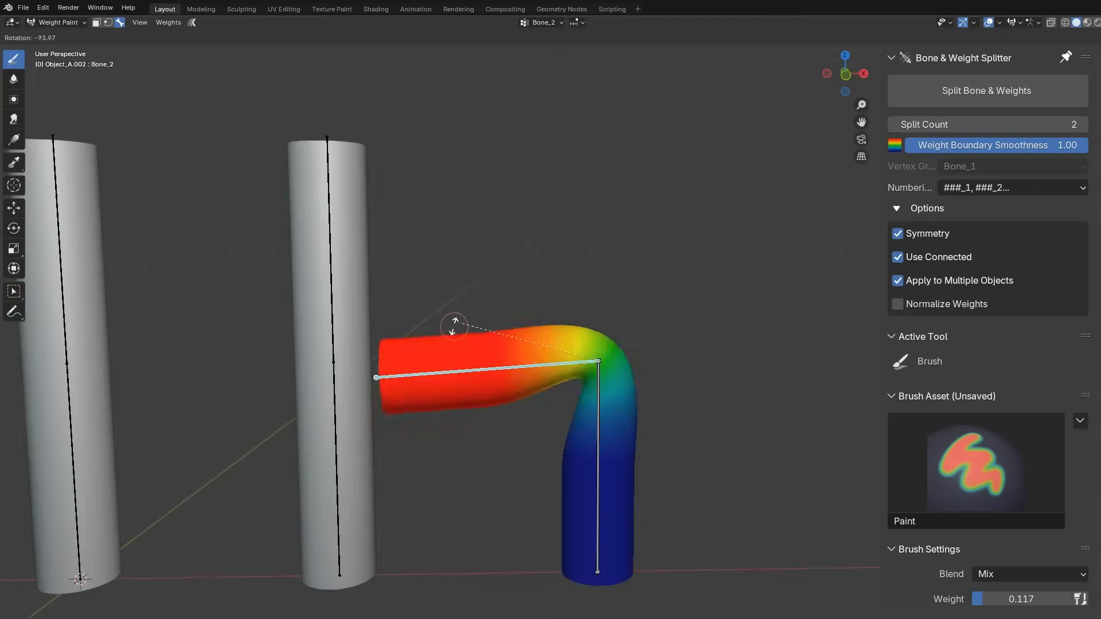
key("Escape")
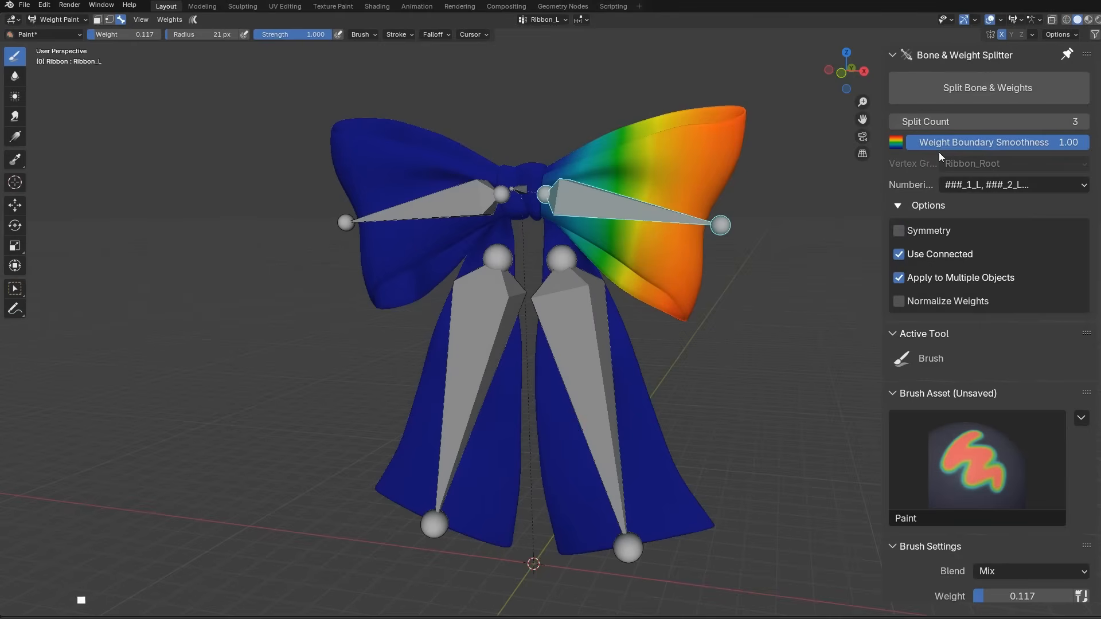
Split the ribbon's loop bone Ribbon_L and tail bone Ribbon_Lower_L into five segments each, with symmetry enabled
left_click(987, 88)
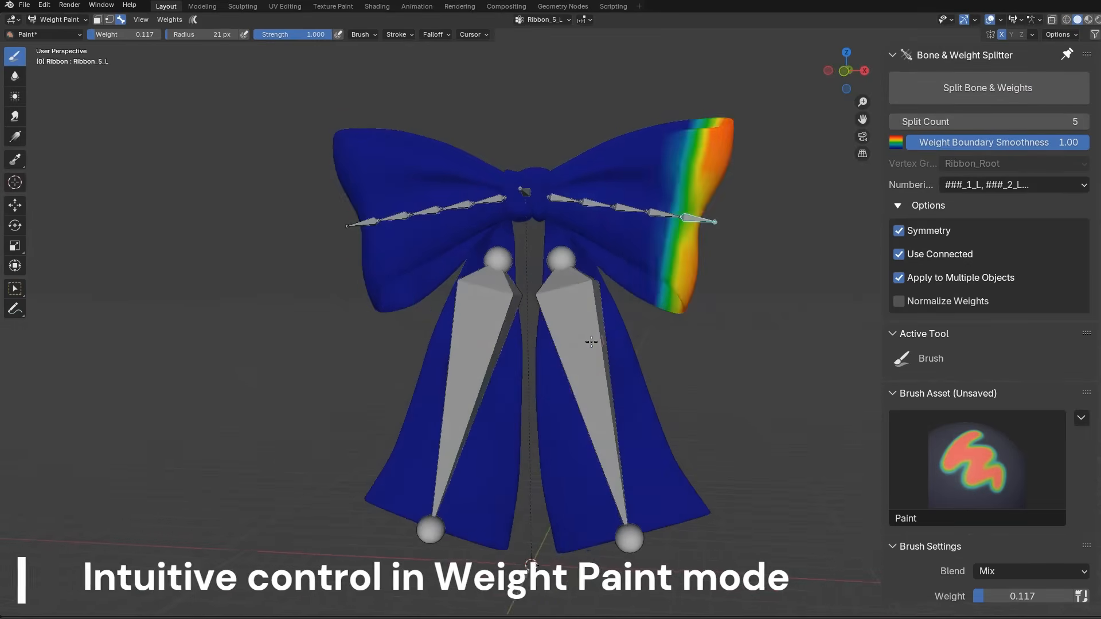
left_click(591, 342, "ctrl")
scroll(560, 344, "up", 2)
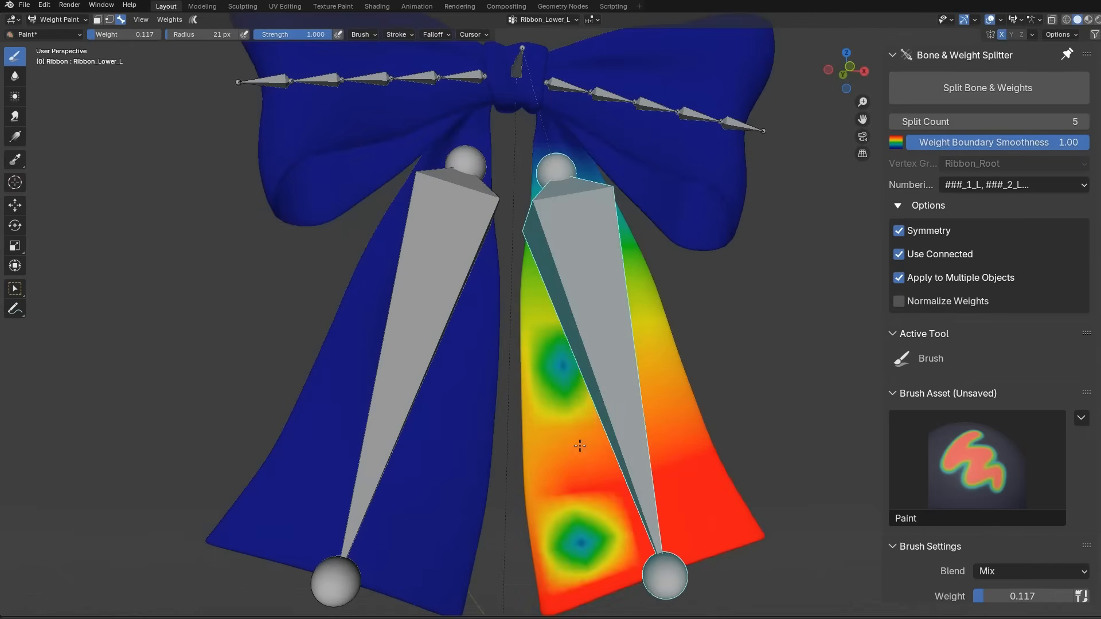
key("shift+z")
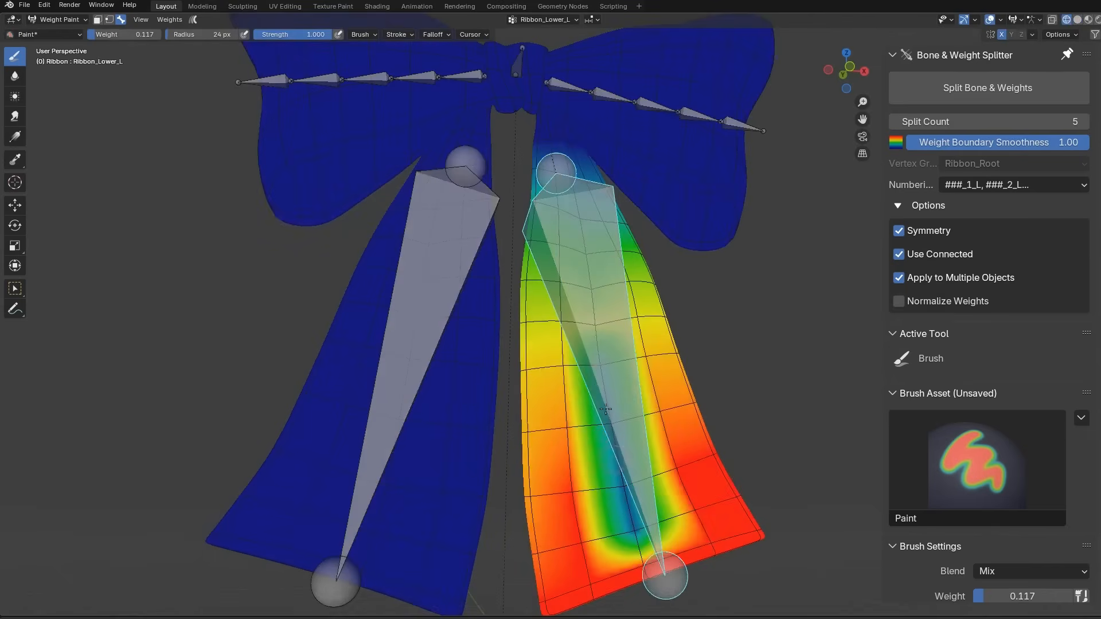
scroll(606, 409, "down", 2)
left_click(982, 86)
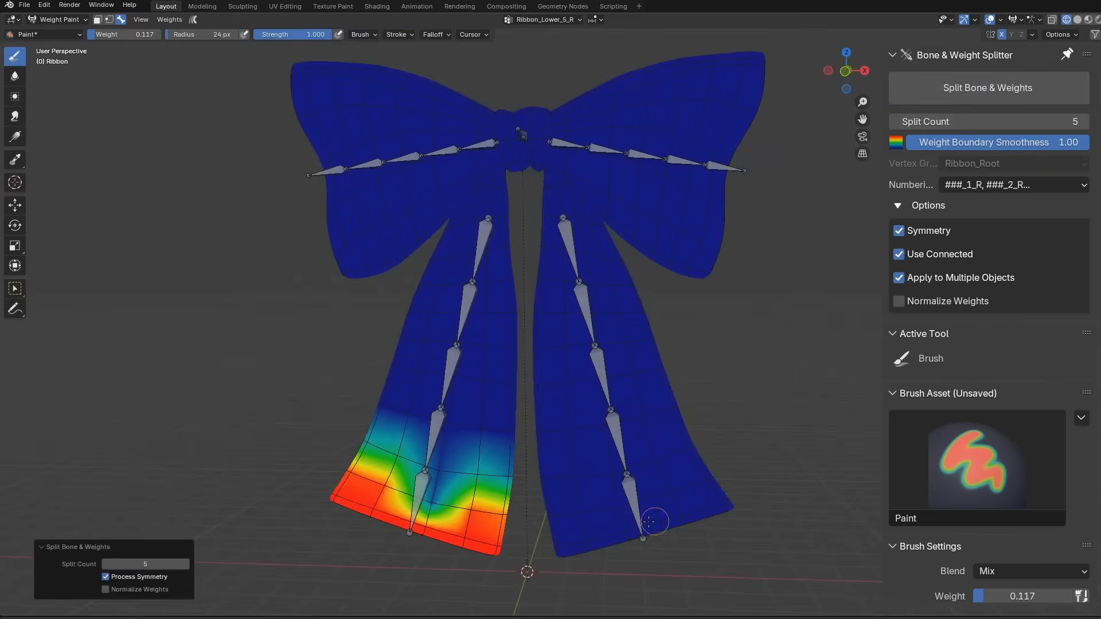
Select the ribbon's split loop and tail bones and rotate them around their local axes to curl the bow
left_click(620, 442, "ctrl")
left_click(576, 296, "ctrl")
scroll(565, 323, "down", 2)
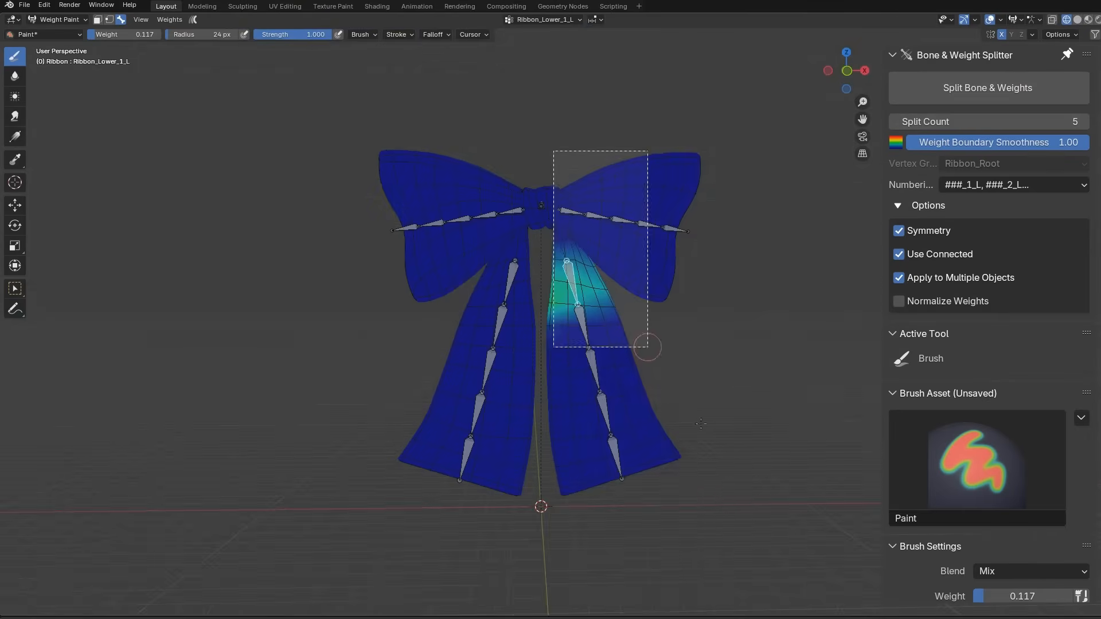
key("z")
key("x")
key("x")
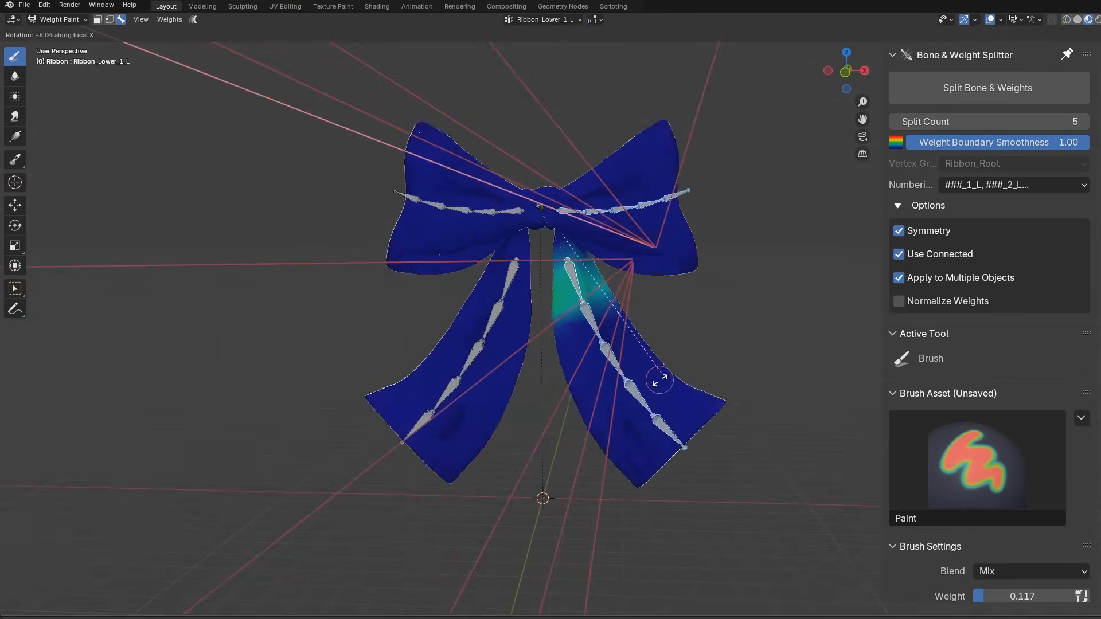
key("z")
key("z")
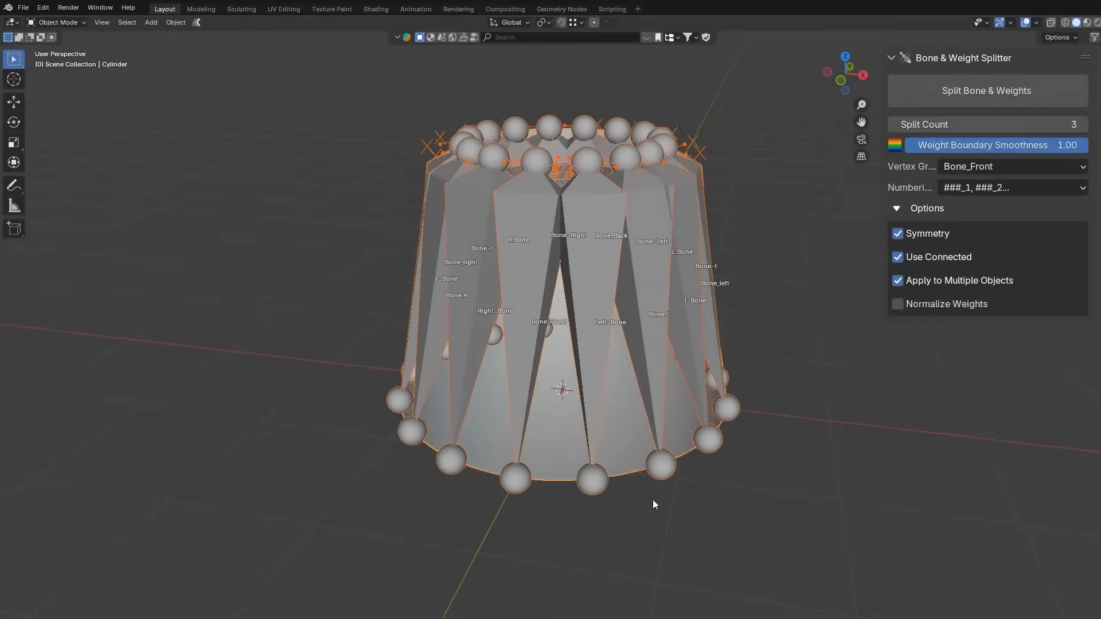
Enter Weight Paint mode on the skirt mesh and split Bone_Front into five segments
key("ctrl+Tab")
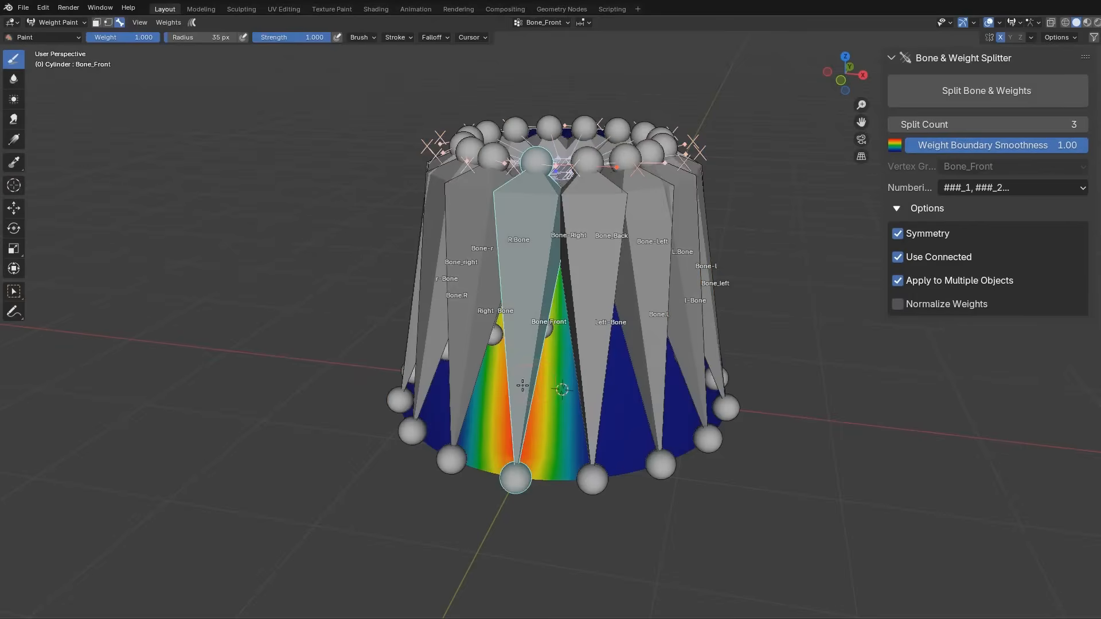
left_click(987, 91)
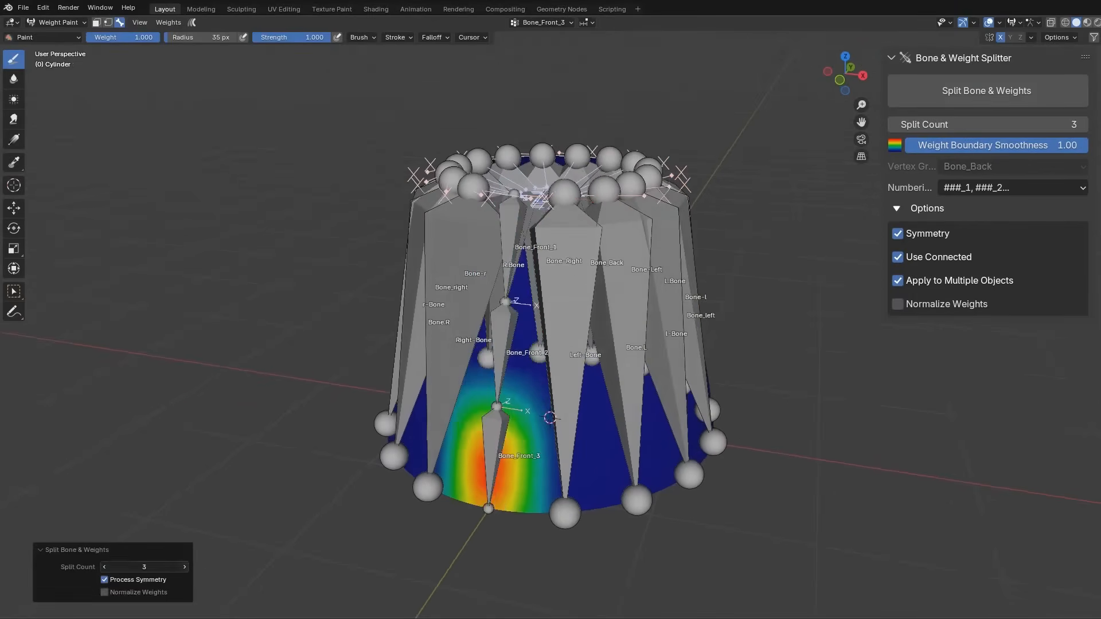
left_click_drag(144, 566, 164, 566)
Examine the weights of the individual split front bones on the skirt in wireframe shading
scroll(498, 276, "up", 2)
key("shift+z")
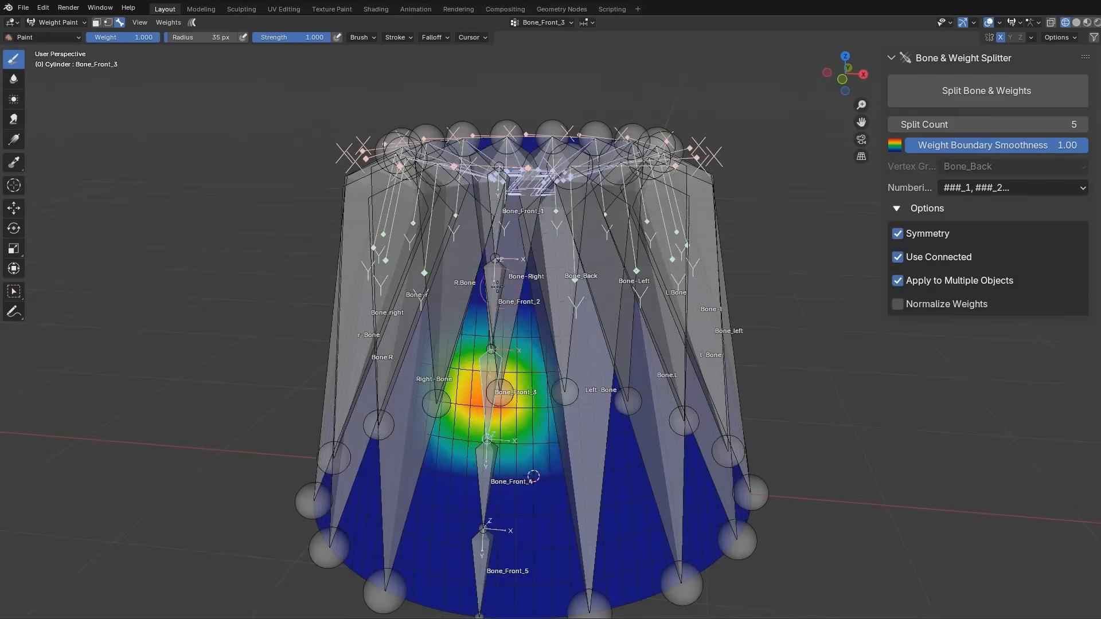
left_click(498, 293, "alt")
left_click(497, 210, "alt")
middle_click_drag(498, 292, 497, 322)
scroll(497, 323, "down", 1)
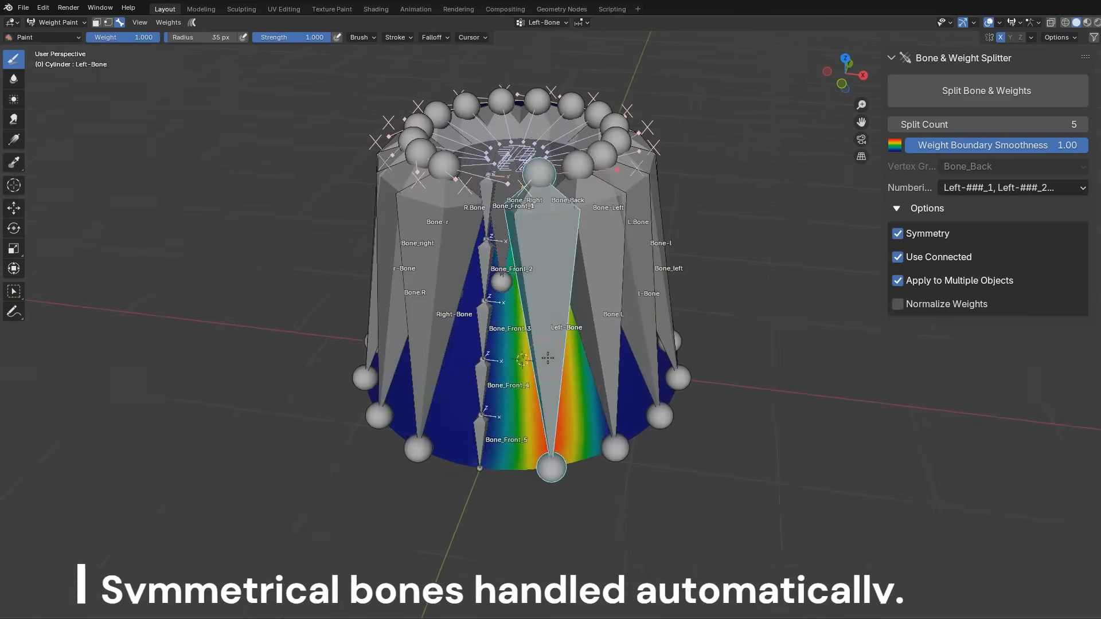
Choose the Left-01_###, Left-02_### numbering pattern and split Left-Bone into five segments with symmetry
left_click(1013, 187)
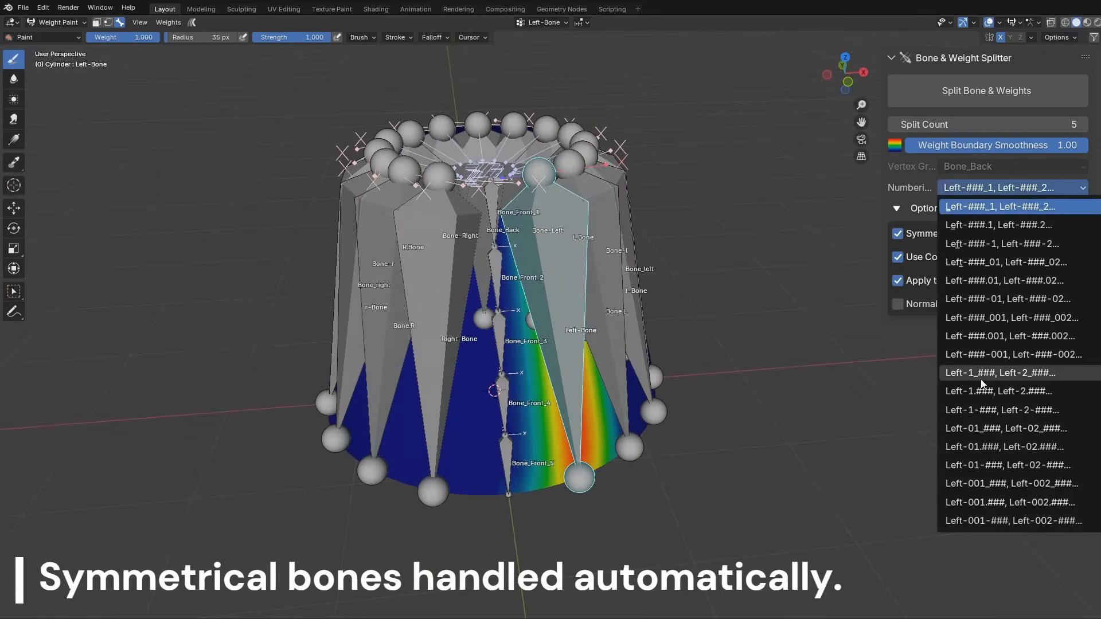
left_click(993, 429)
left_click(986, 90)
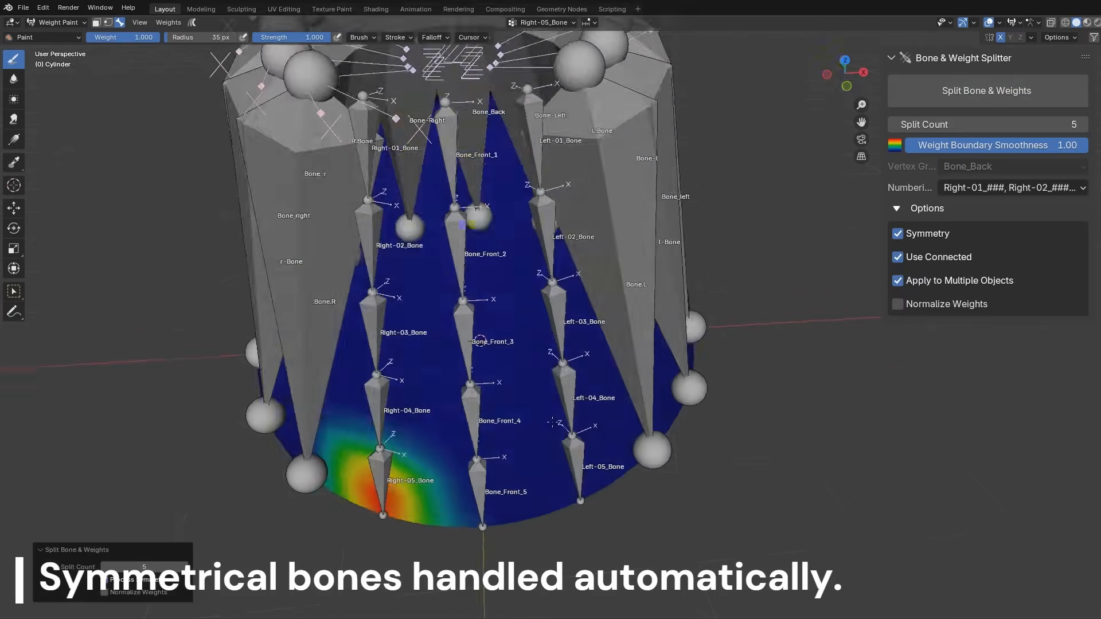
middle_click_drag(552, 422, 501, 406)
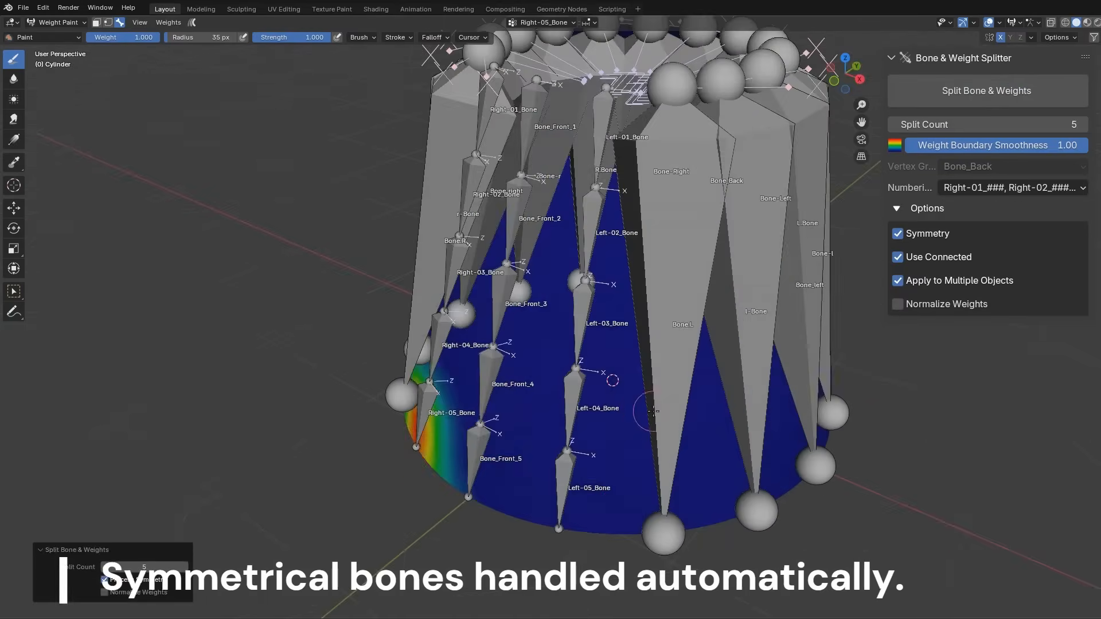
Box-select the remaining unsplit skirt bones and split them all into five segments with symmetry and the Right-###_01, Right-###_02 numbering pattern
scroll(652, 411, "down", 3)
key("b")
left_click_drag(853, 457, 624, 157)
middle_click_drag(740, 346, 738, 320)
scroll(738, 319, "down", 1)
left_click(1012, 229)
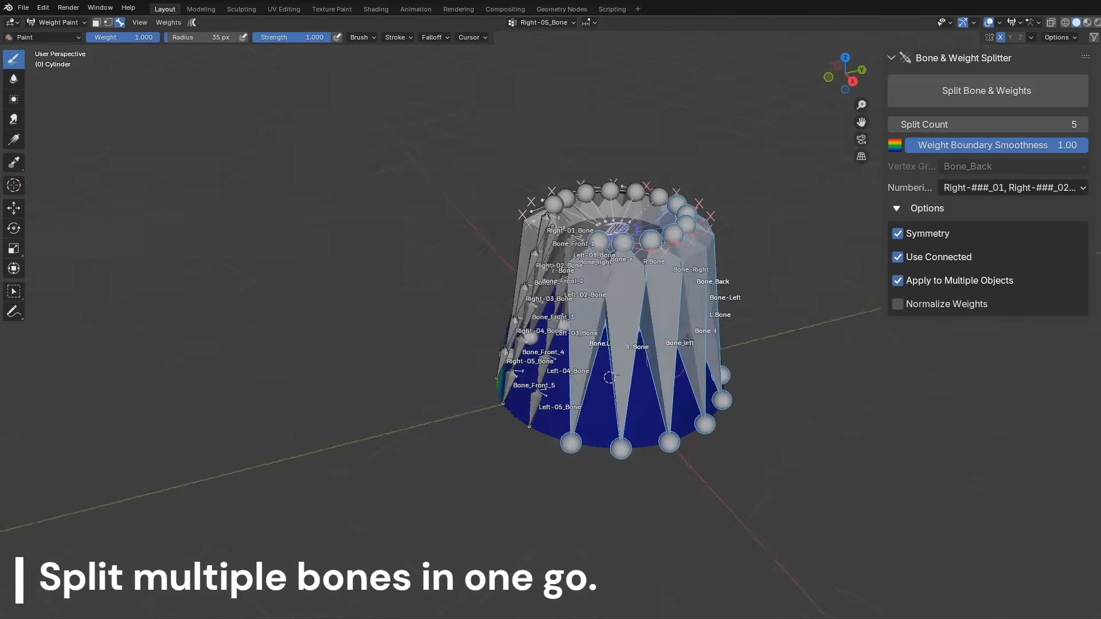
left_click(986, 91)
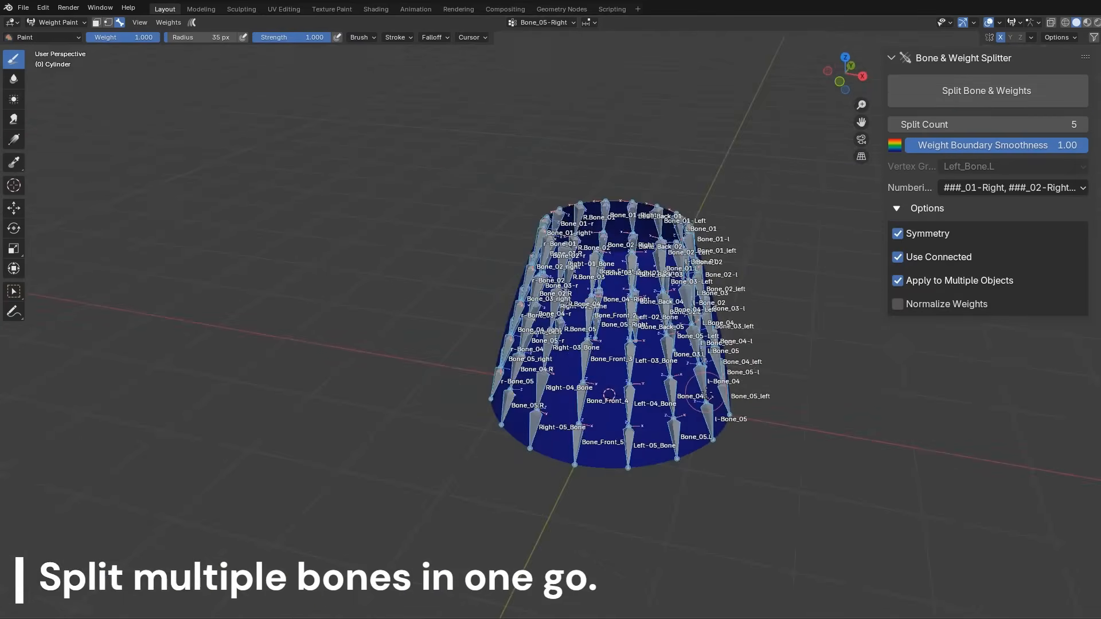
Try rotating all the split skirt bones around their local X axes to test how the skirt deforms
key("r")
key("x")
key("x")
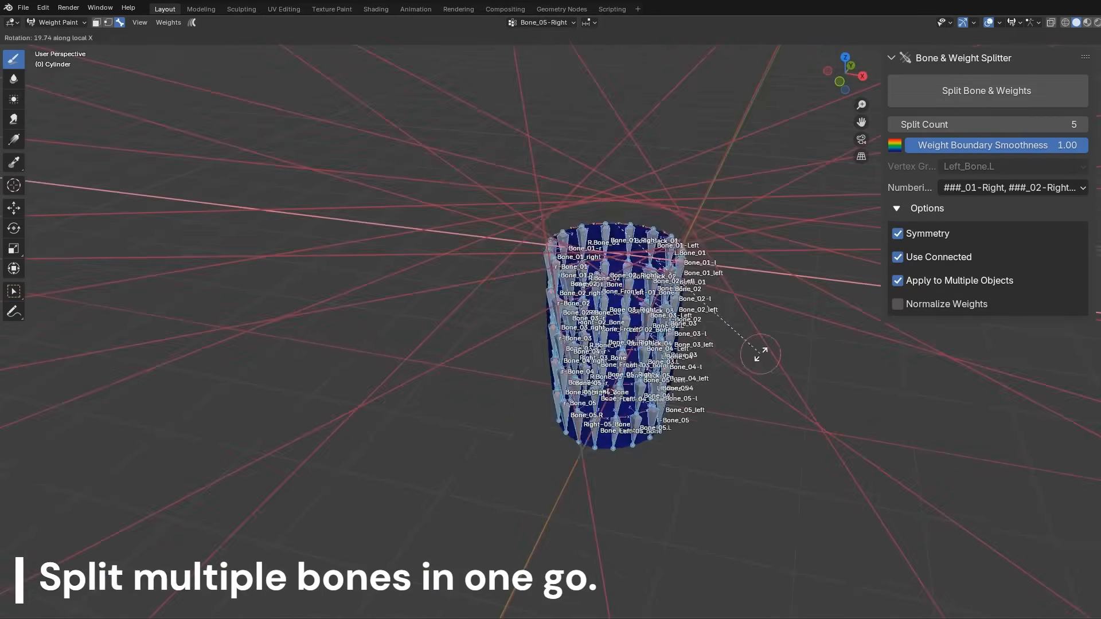
right_click(760, 351)
key("r")
key("x")
key("x")
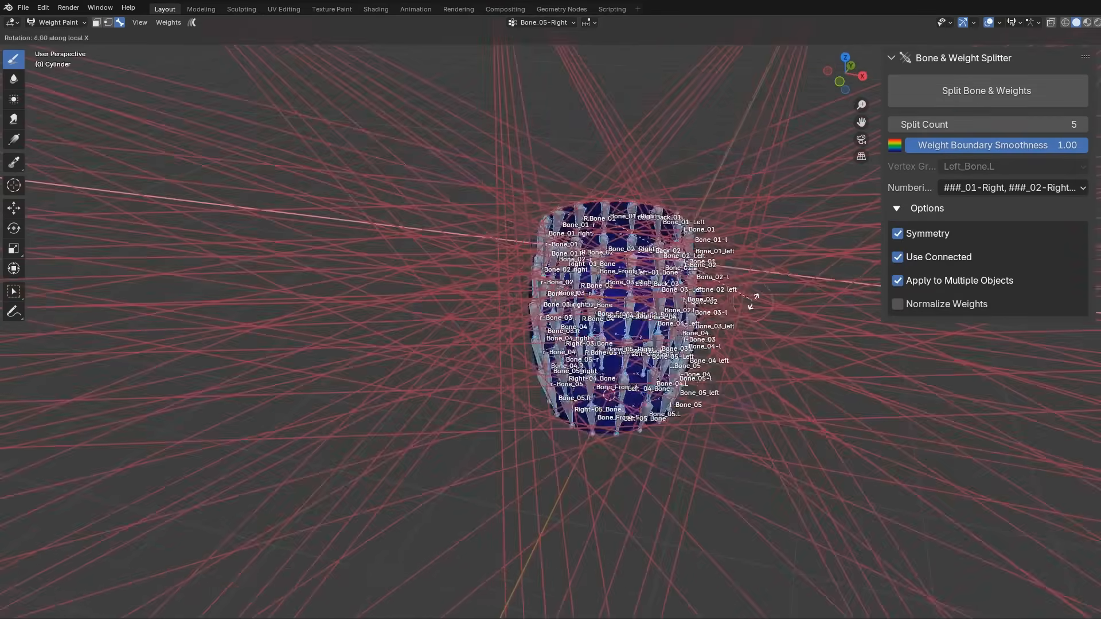
right_click(756, 292)
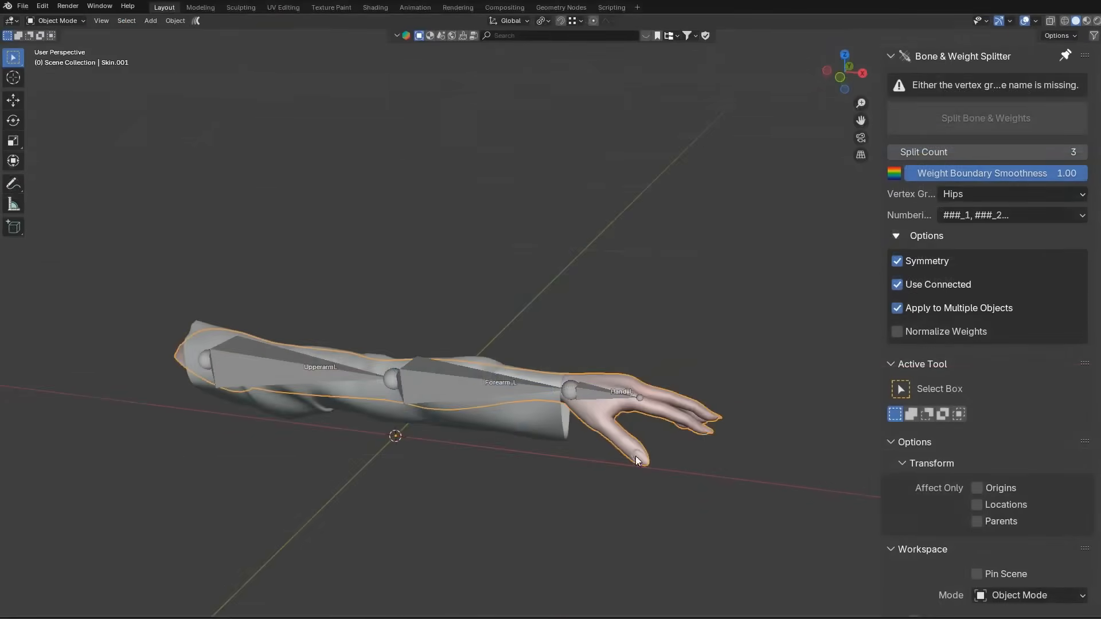
Select the sleeve mesh surrounding the arm
left_click(528, 407)
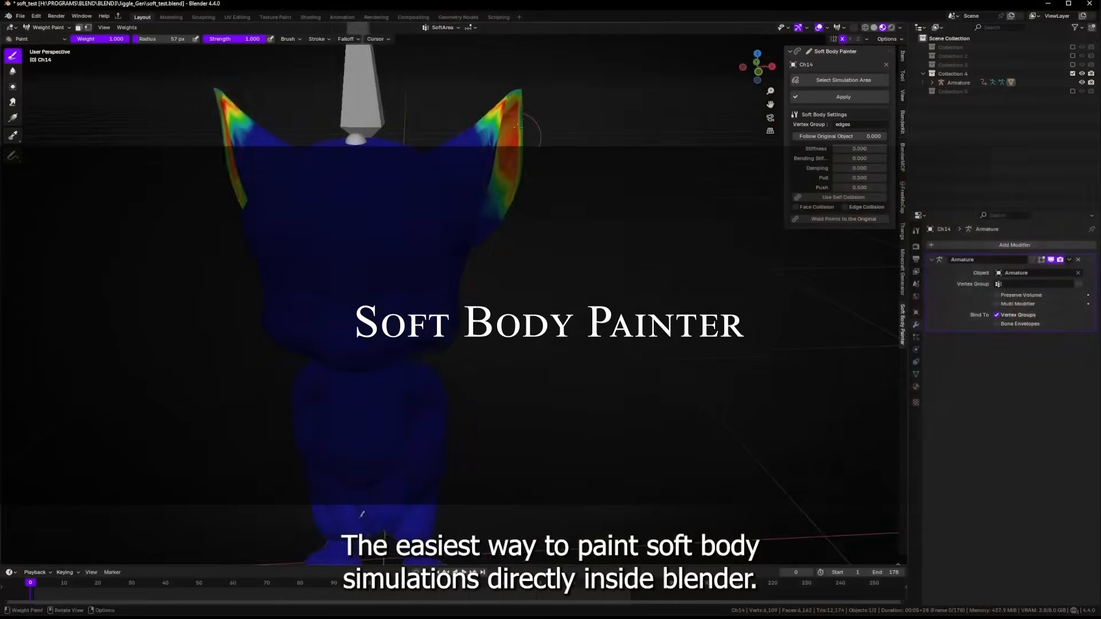
Paint soft body weights at full strength on the character's ear and view the painted area from another angle
left_click_drag(518, 126, 507, 189)
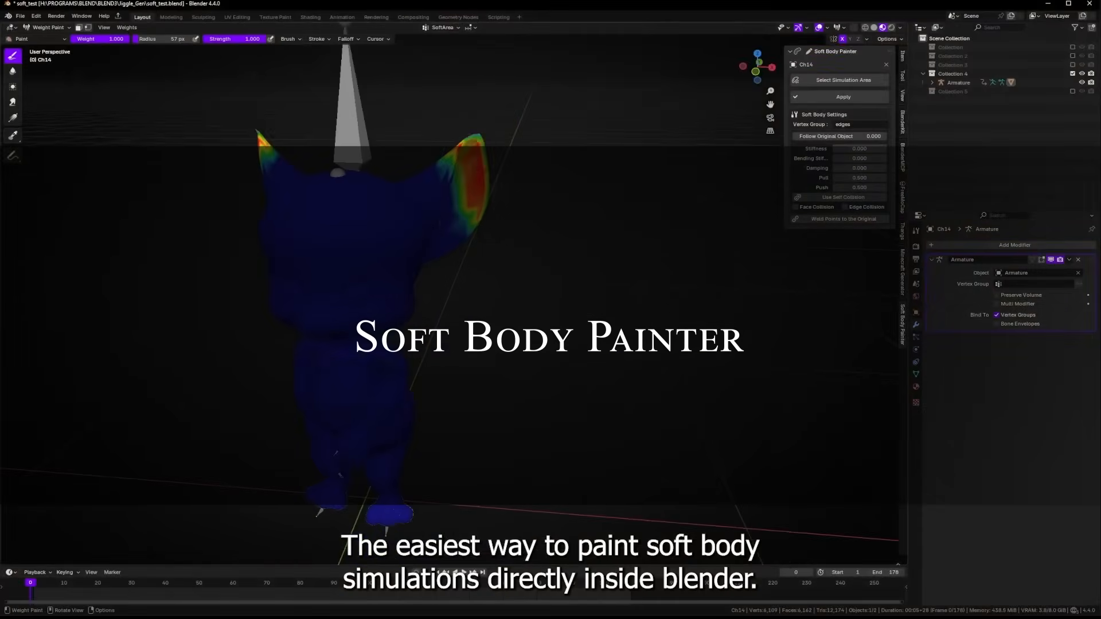
middle_click_drag(508, 190, 397, 138)
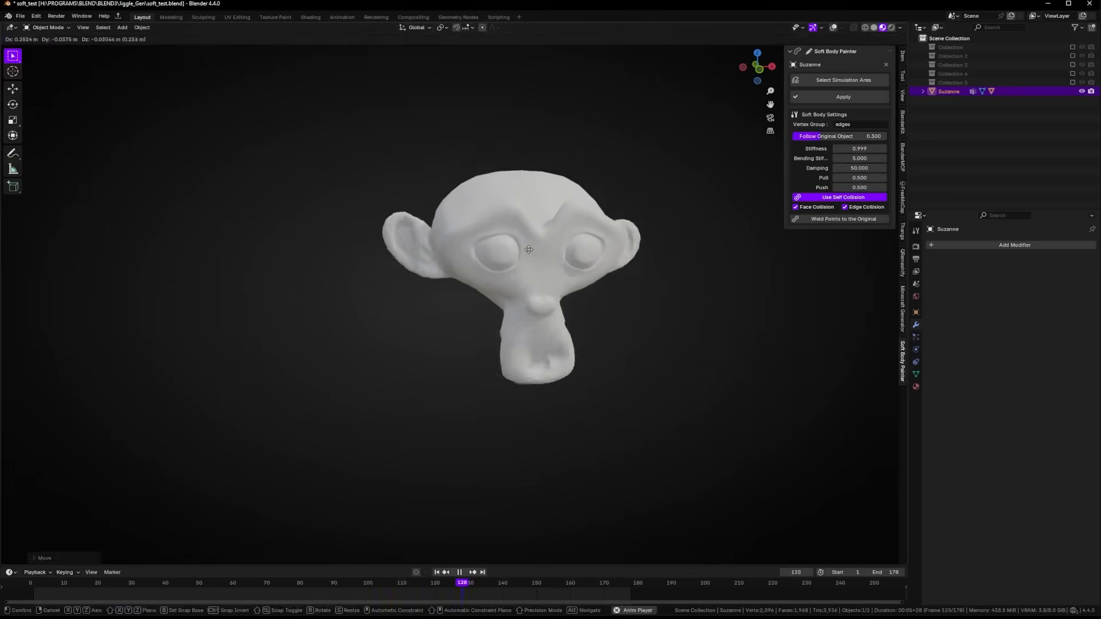
Move and rotate the Suzanne head during playback to test its soft body motion
key("r")
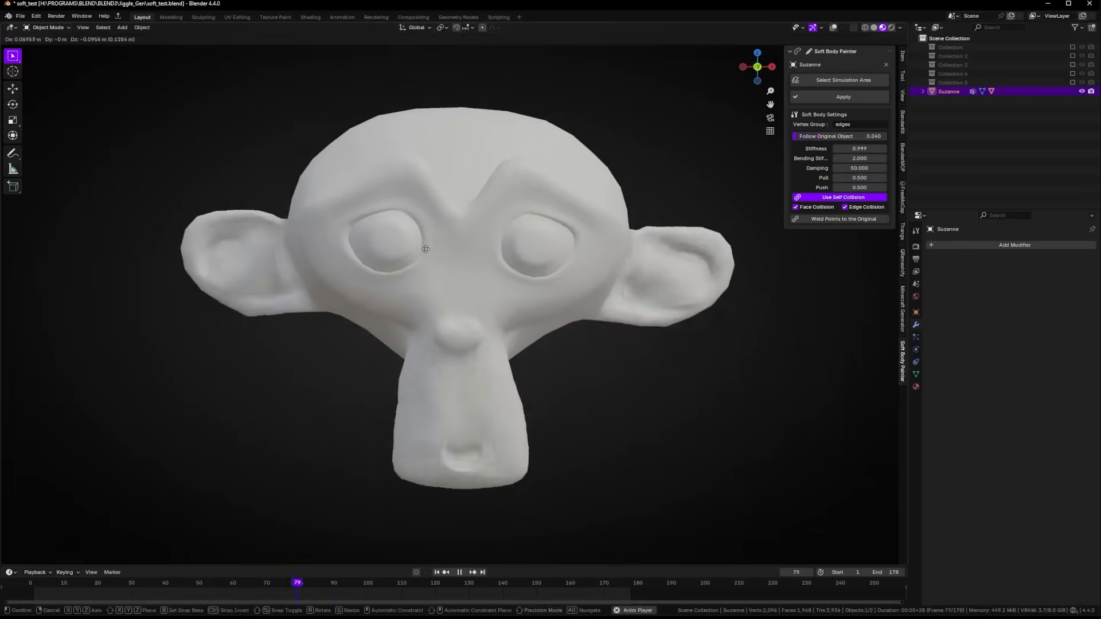
left_click(393, 202)
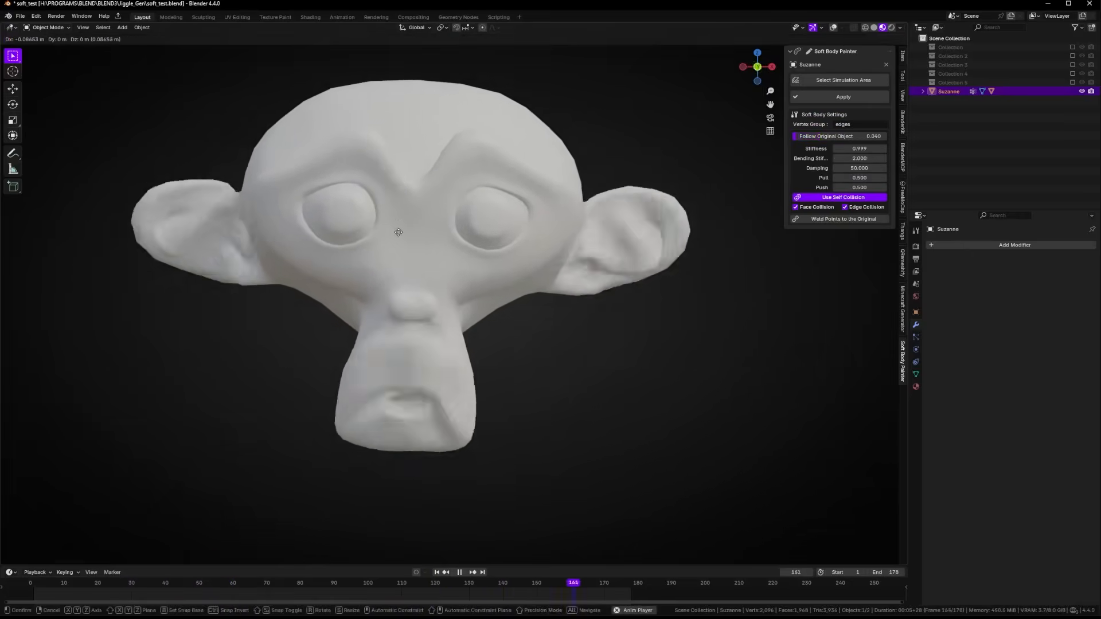
key("r")
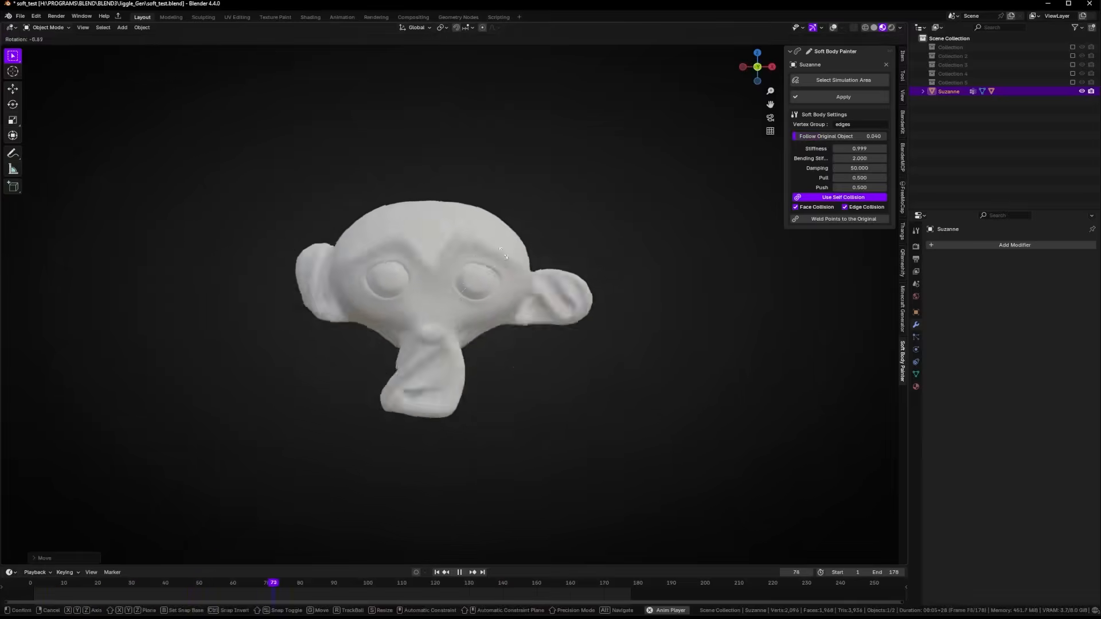
left_click(503, 252)
key("r")
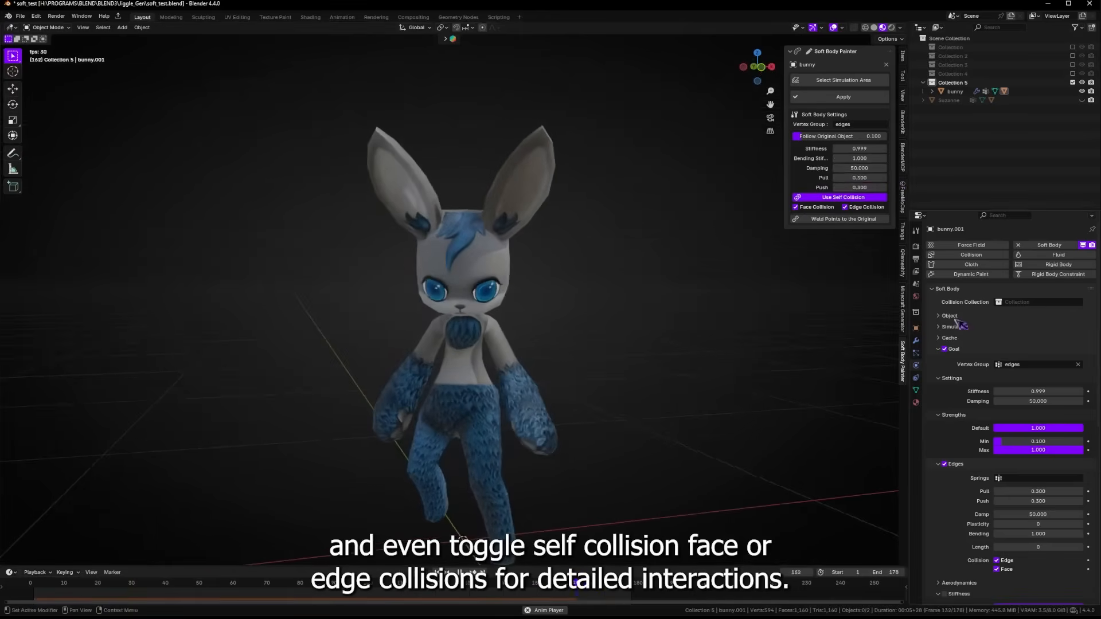
Open the Simulation settings in the bunny's Soft Body physics properties
left_click(953, 327)
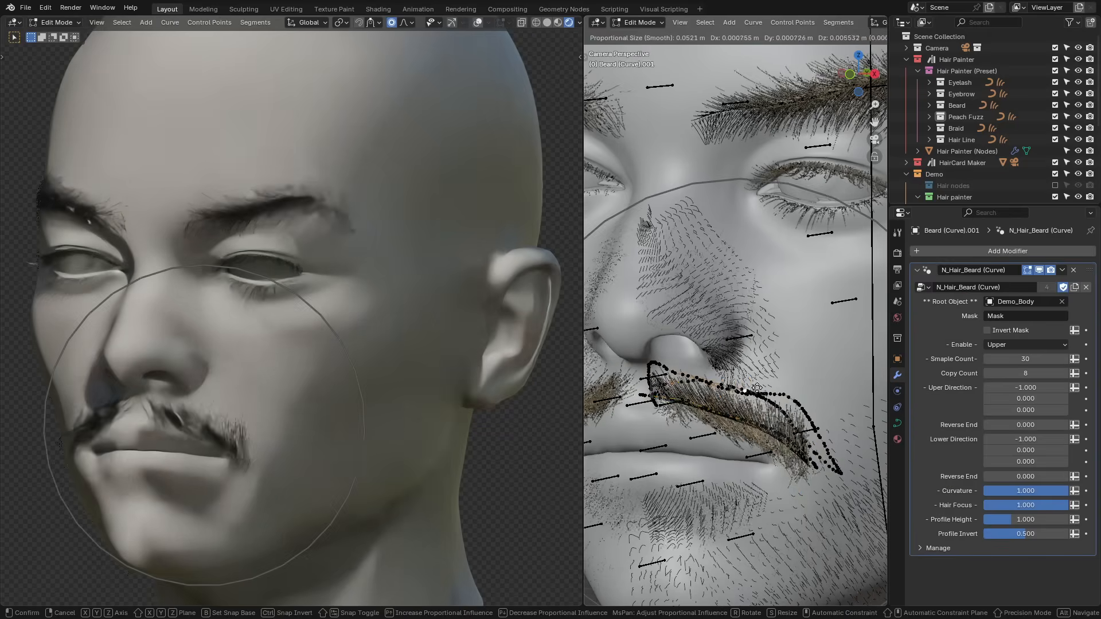
Move the mustache guide curve's points near the nose and mouth corner with smooth proportional editing to reshape the mustache
left_click(755, 394)
left_click(818, 466)
key("g")
left_click(836, 468)
left_click(657, 372)
key("g")
left_click(655, 369)
key("g")
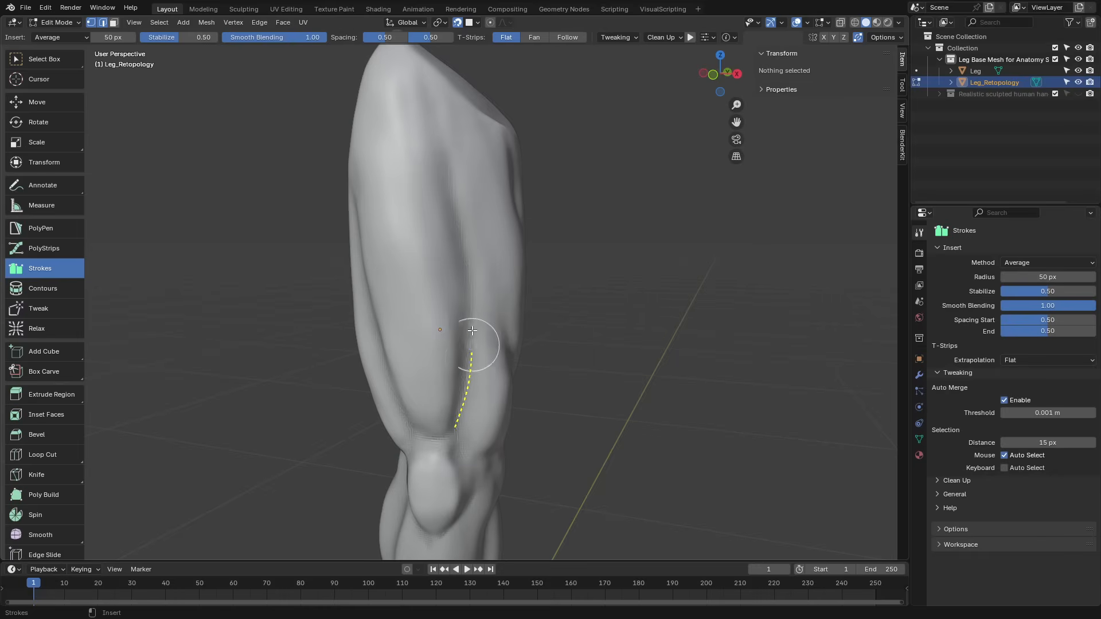
Draw retopology strokes with the Strokes tool along the thigh and above the knee to build quad strips on Leg_Retopology
left_click_drag(480, 344, 469, 372)
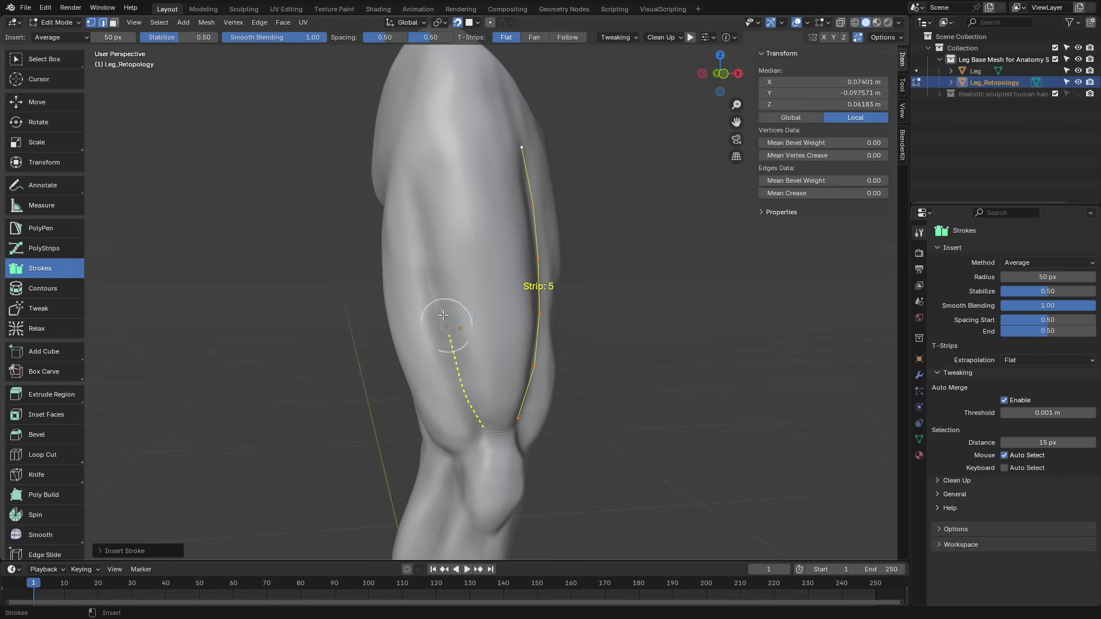
middle_click_drag(412, 269, 519, 462)
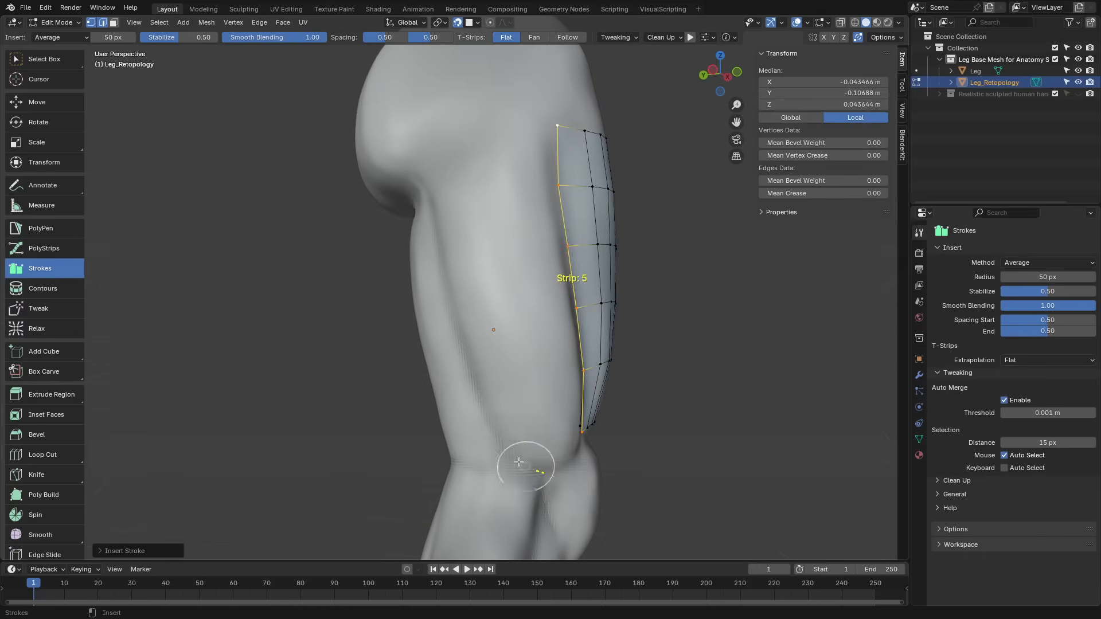
left_click_drag(431, 210, 431, 209)
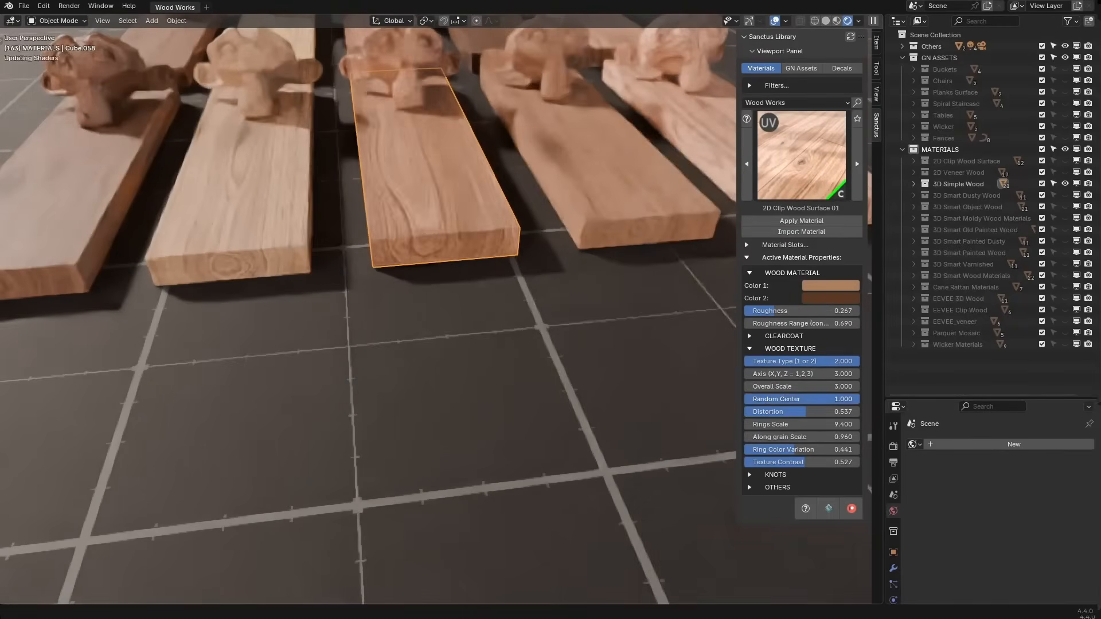
Set the Random Center of the selected plank's wood texture to 0.660
left_click_drag(846, 400, 820, 399)
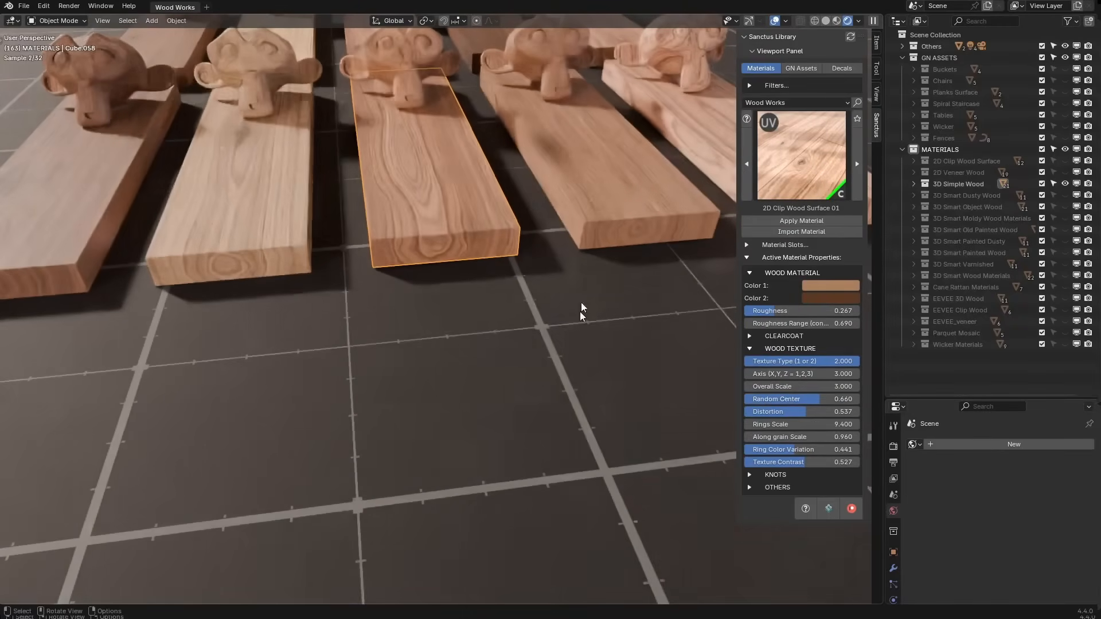